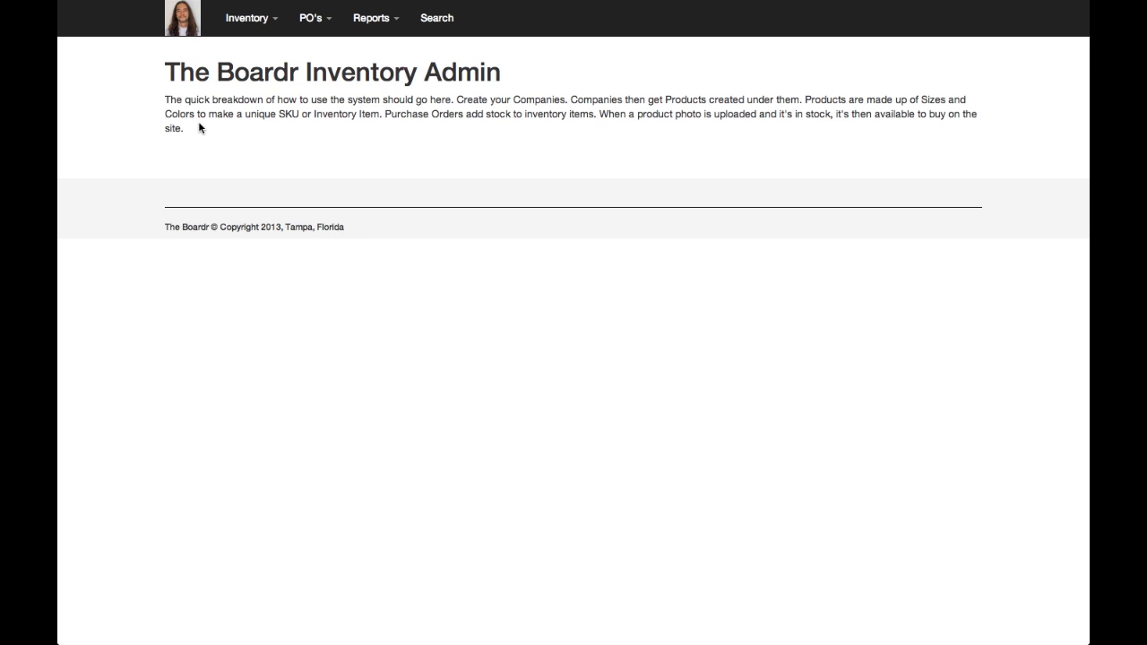
Start a new product with Nike SB as its company and Shoes as its category
left_click(258, 22)
left_click(250, 68)
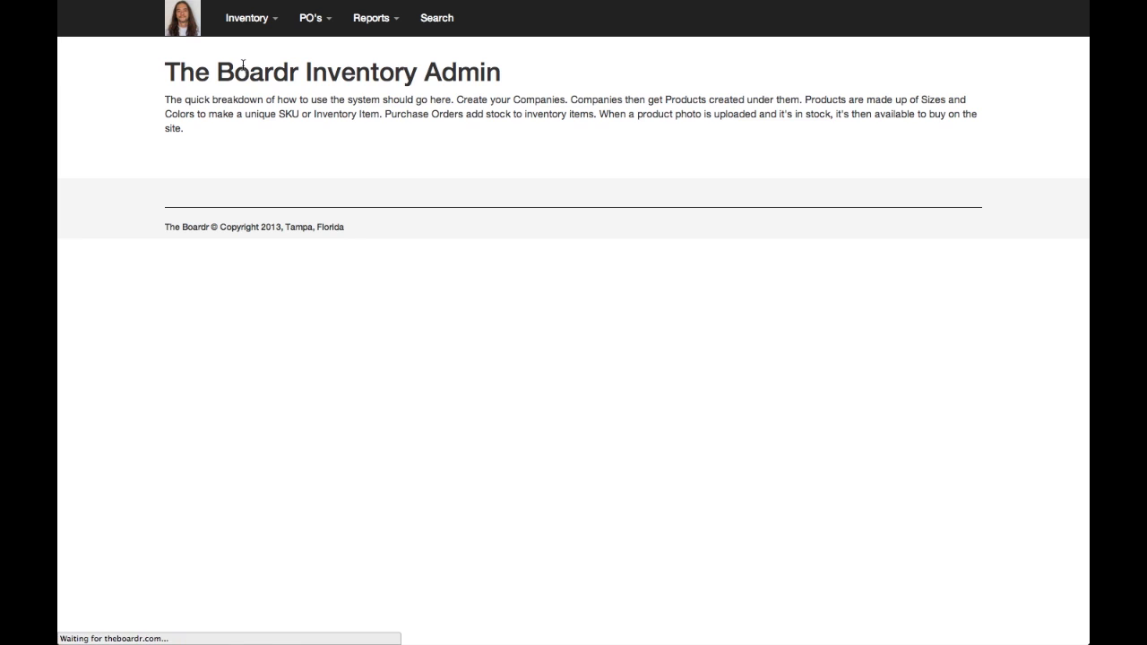
type("Nik")
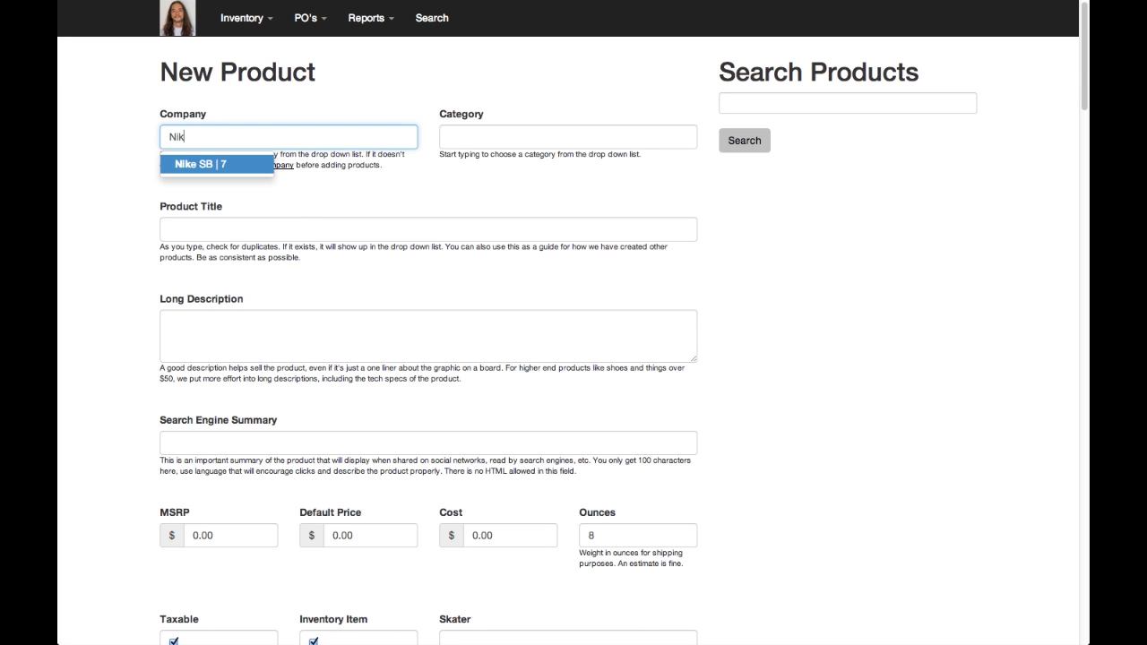
key("Tab")
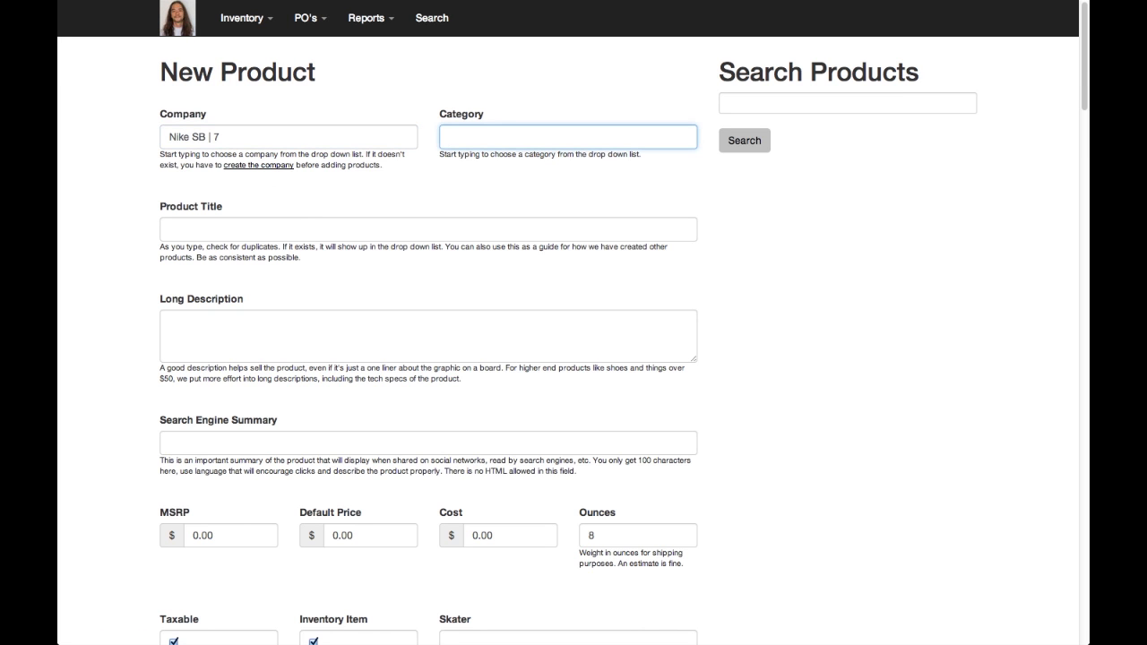
type("shoe")
key("Tab")
Title the product "Blazer 2 Shoe"
type("B")
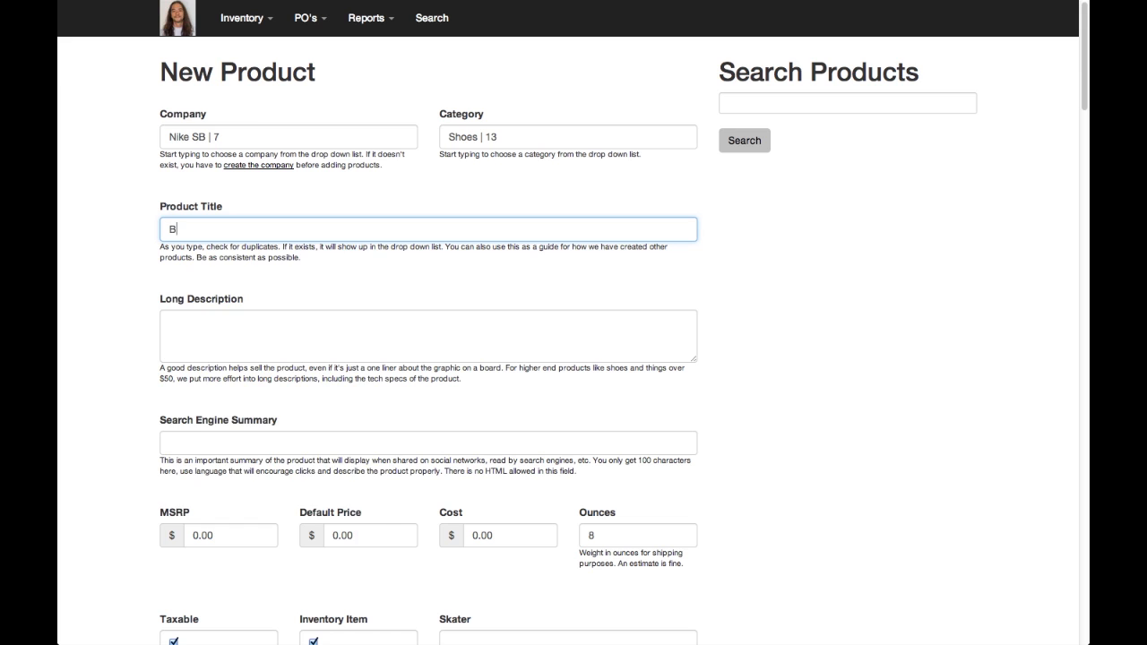
type("lazk")
key("BackSpace")
type("er ")
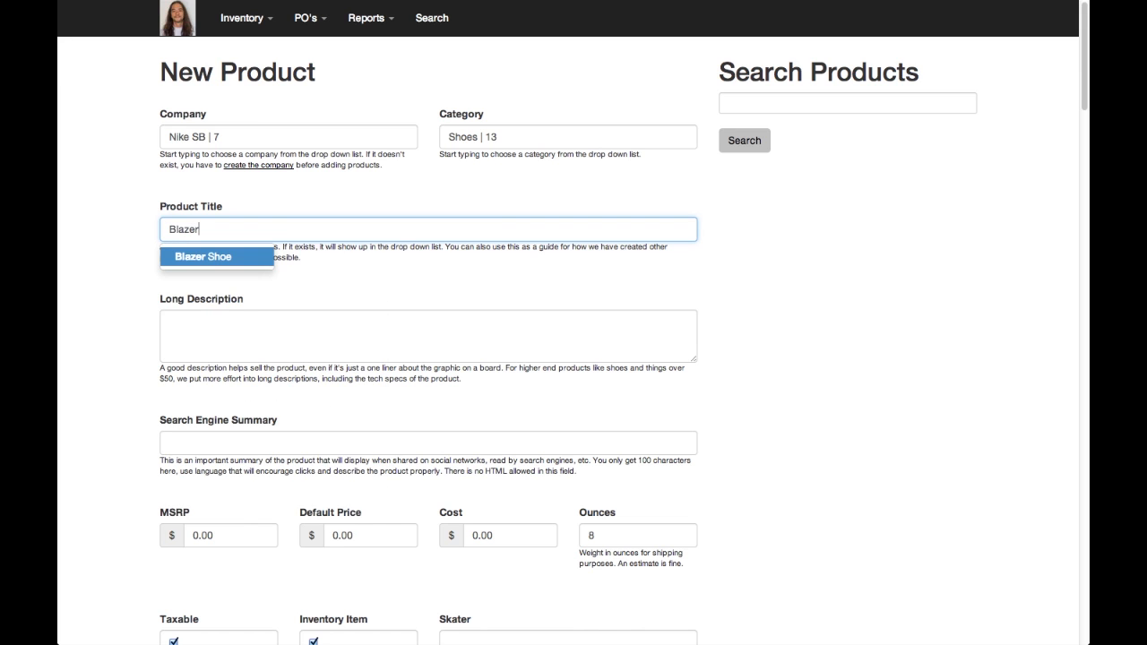
type("2 Shoe")
key("Tab")
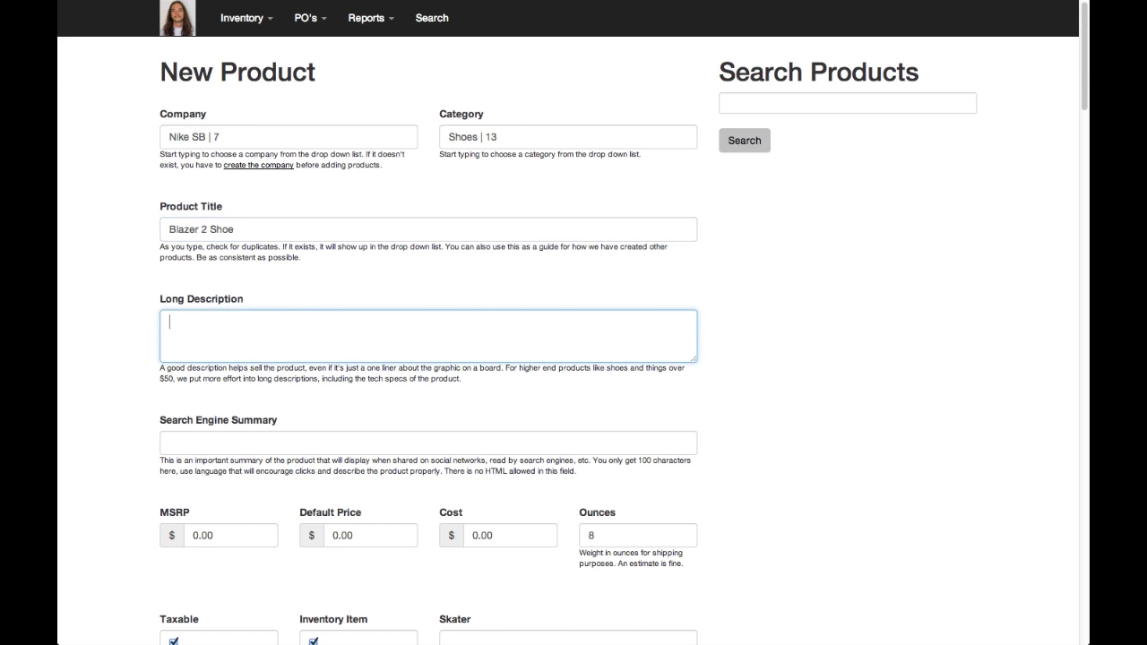
Write the long description "Nike's Blazer was on the cover of Thrasher when your dad was born. Get it, son."
type("Nike's Blazer was on the cover of Thras")
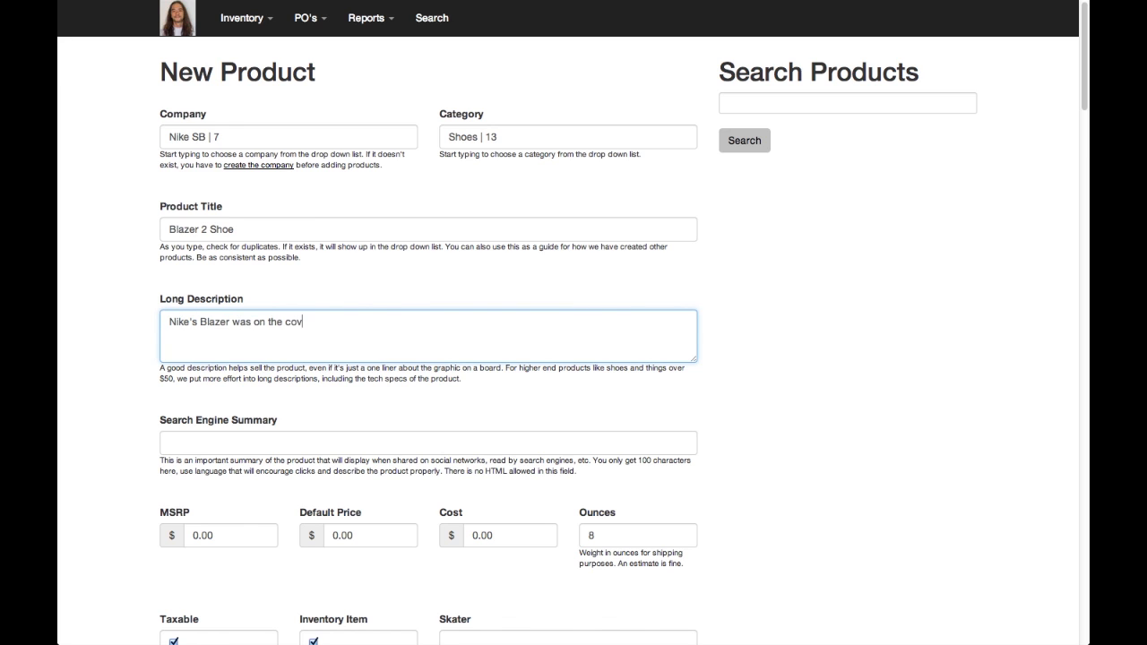
type("her when your dad was born")
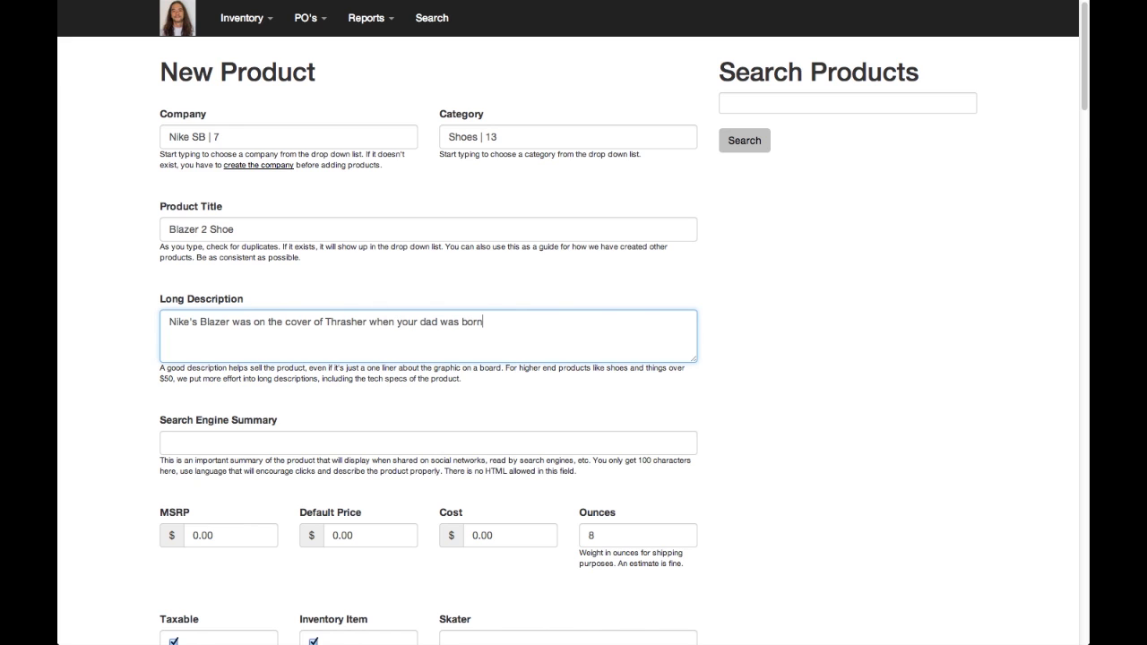
type(".  Get it, son.")
Copy the whole long description into the search engine summary
key("ctrl+a")
key("ctrl+c")
key("Tab")
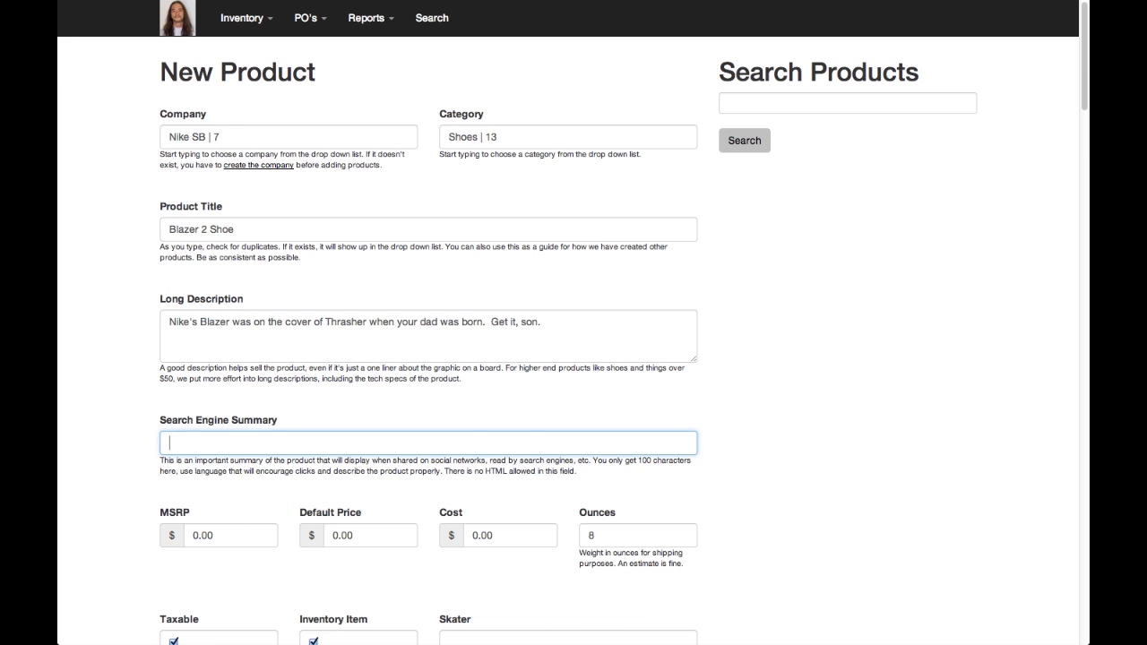
key("ctrl+v")
key("Tab")
Set the MSRP to 100, default price to 100, cost to 50 and shipping weight to 32 ounces
type("10")
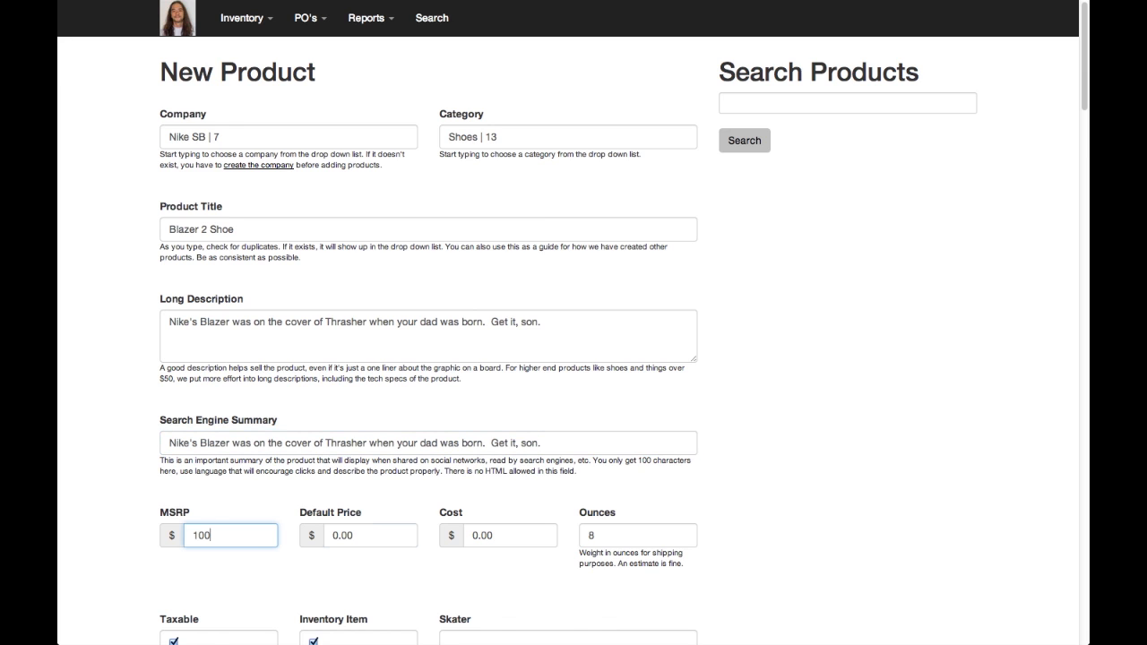
key("Tab")
type("10")
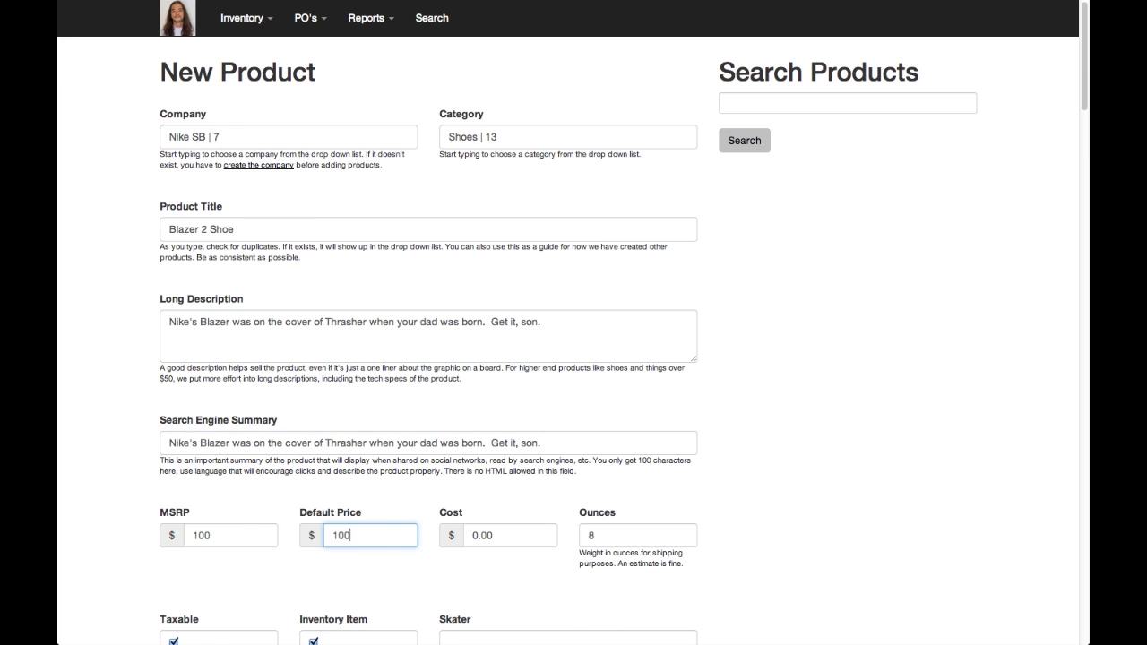
key("Tab")
type("50")
key("Tab")
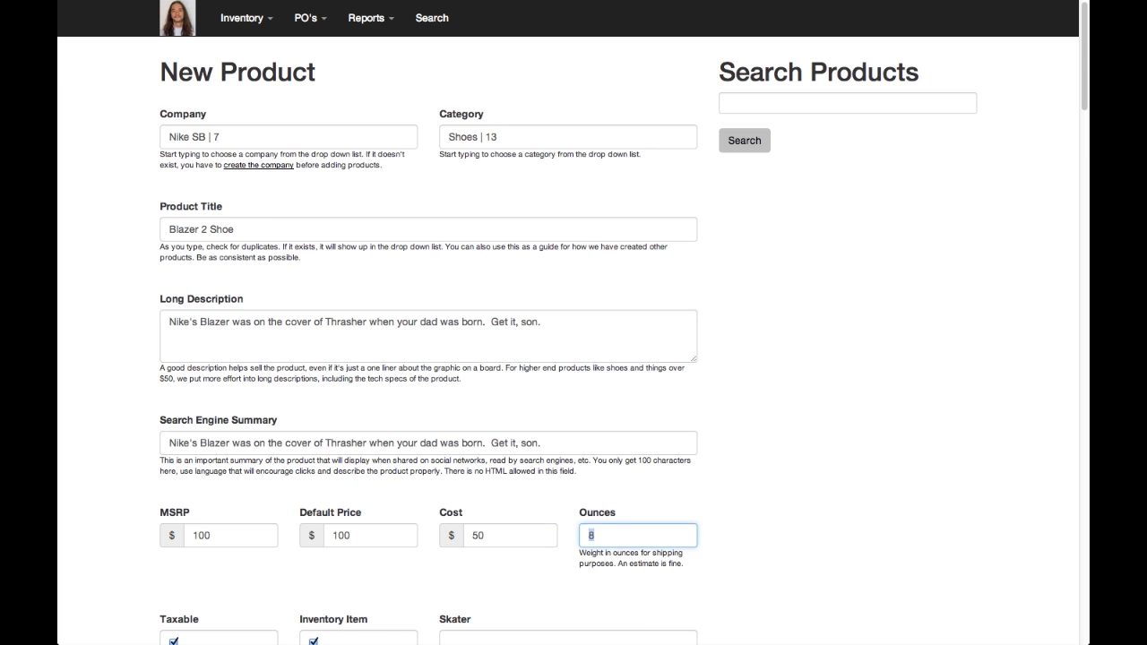
type("32")
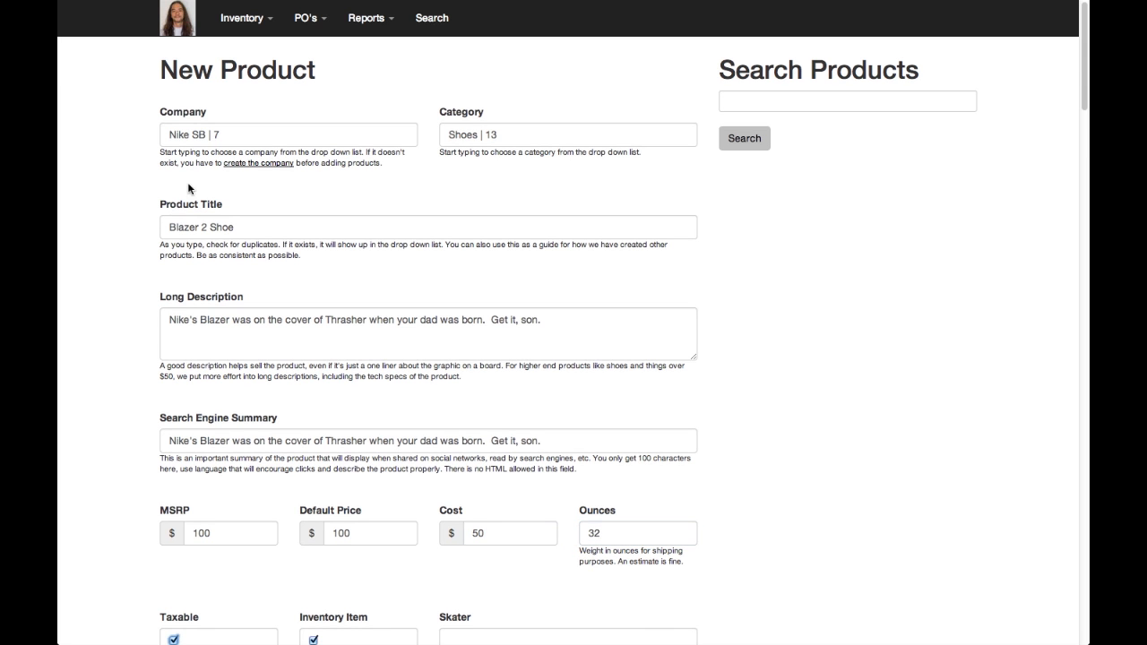
Keep the Taxable and Inventory Item options enabled, leave the skater blank and create the product
key("Down")
key("Down")
key("Down")
key("Down")
key("Down")
key("Down")
key("Down")
key("Tab")
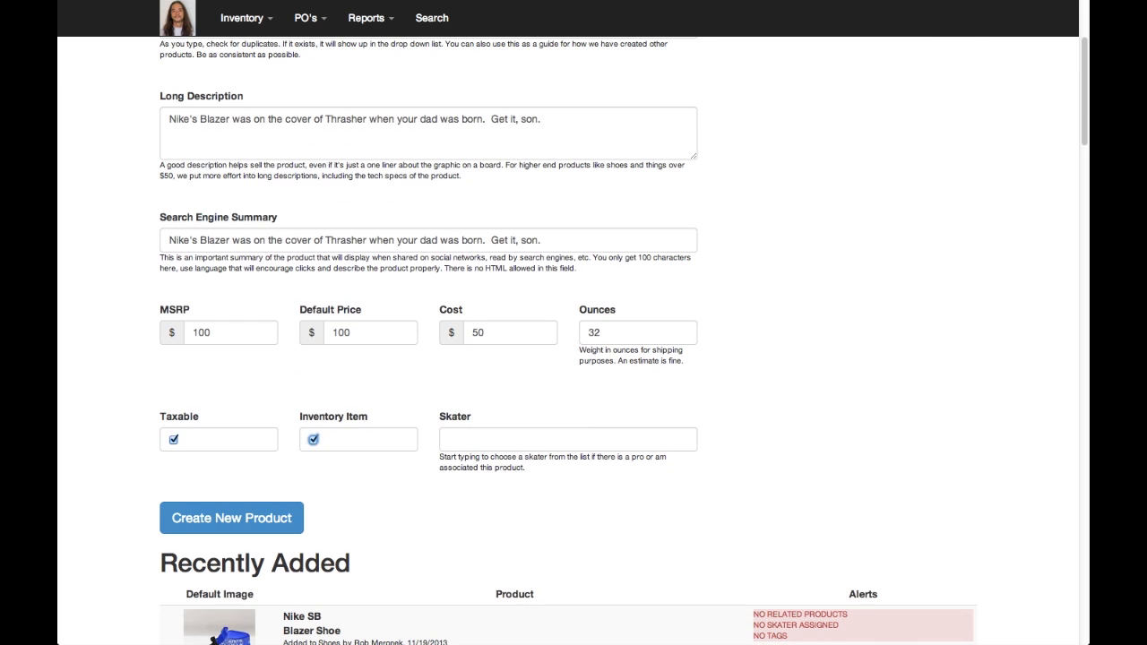
key("Tab")
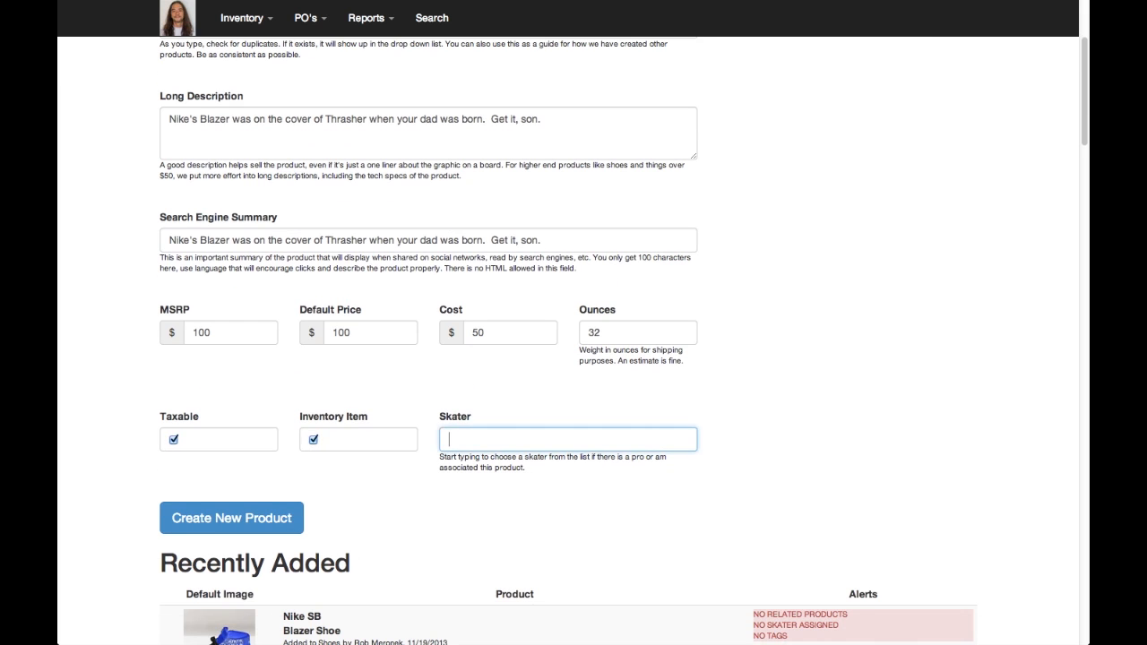
left_click(233, 527)
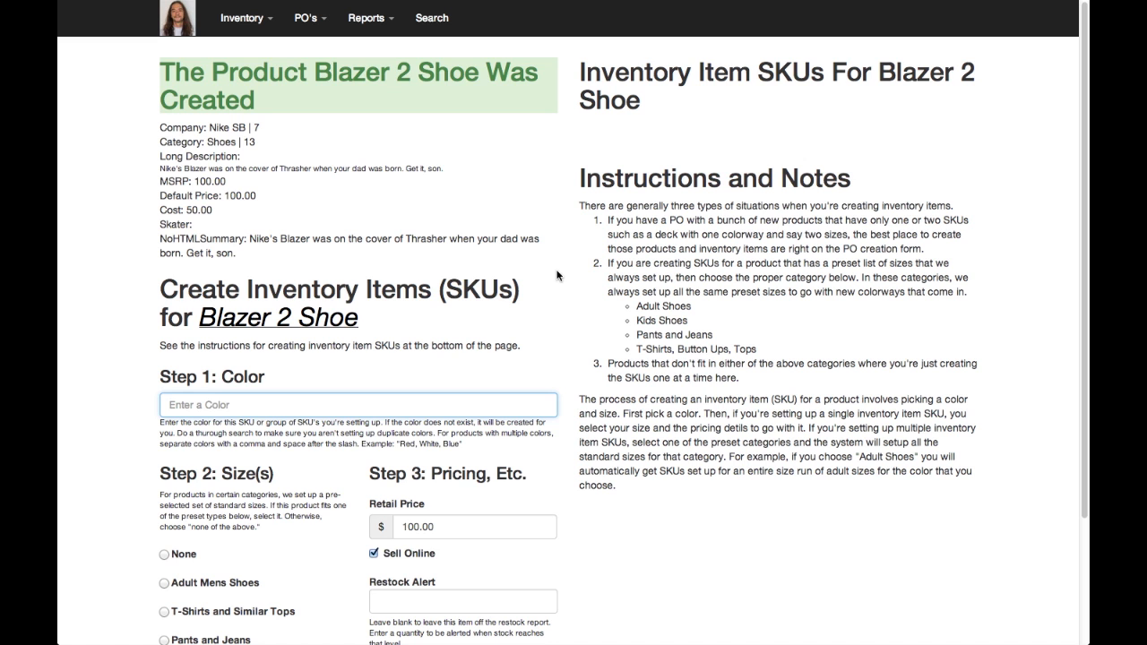
Create inventory SKUs for the shoe in the color "Yellow and Black" with the standard Adult Mens Shoes sizes
scroll(557, 274, "down", 3)
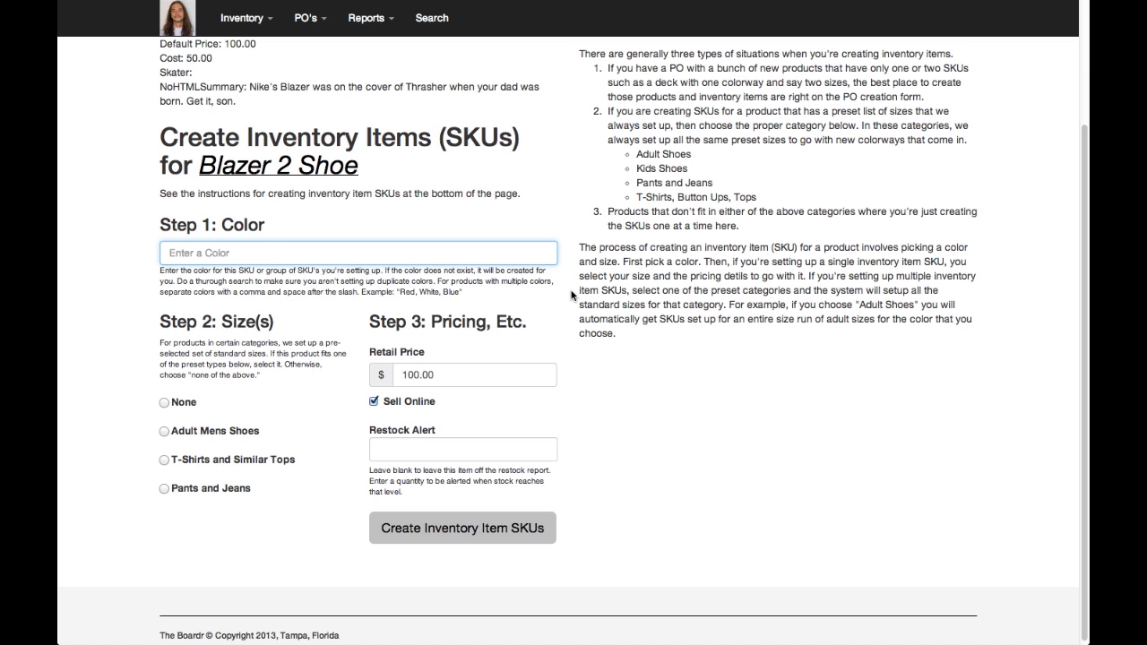
type("Yellow")
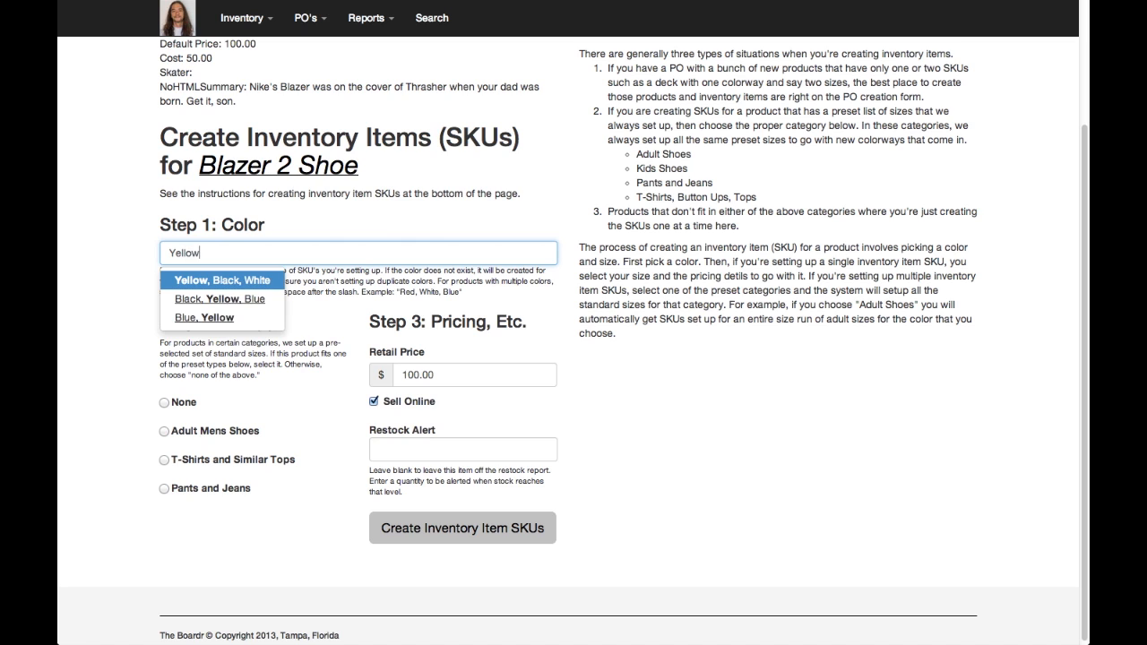
type(", and ")
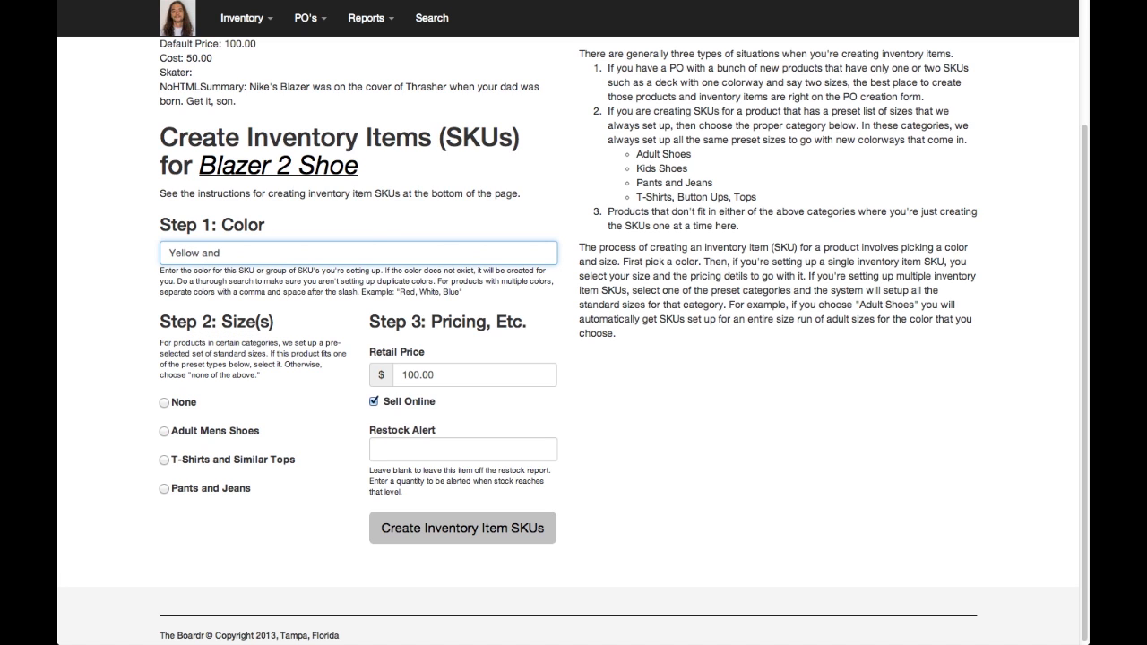
type("Black")
left_click(165, 432)
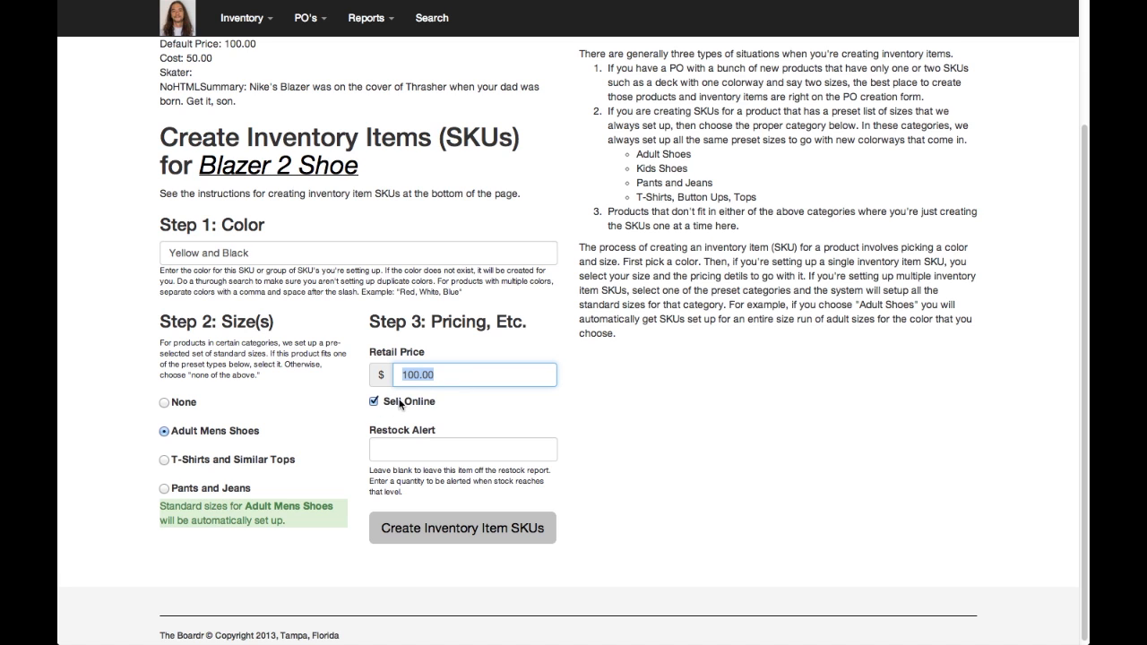
left_click(461, 529)
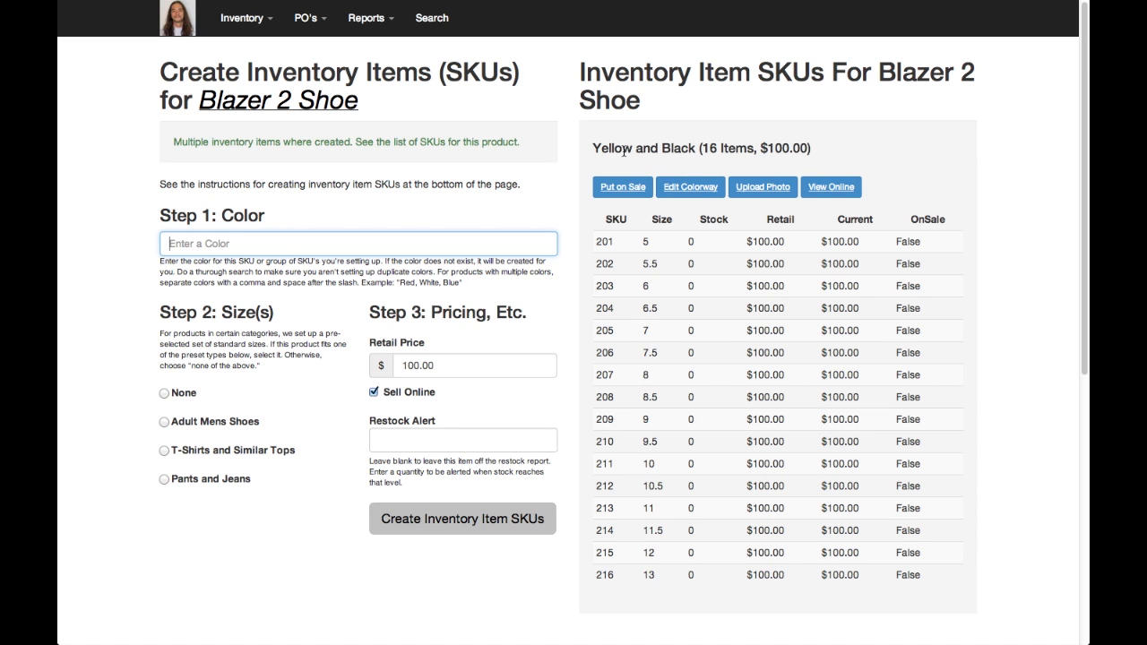
Open the photo upload page for the Yellow and Black colorway and switch to Photoshop
left_click_drag(615, 150, 662, 149)
left_click(744, 188)
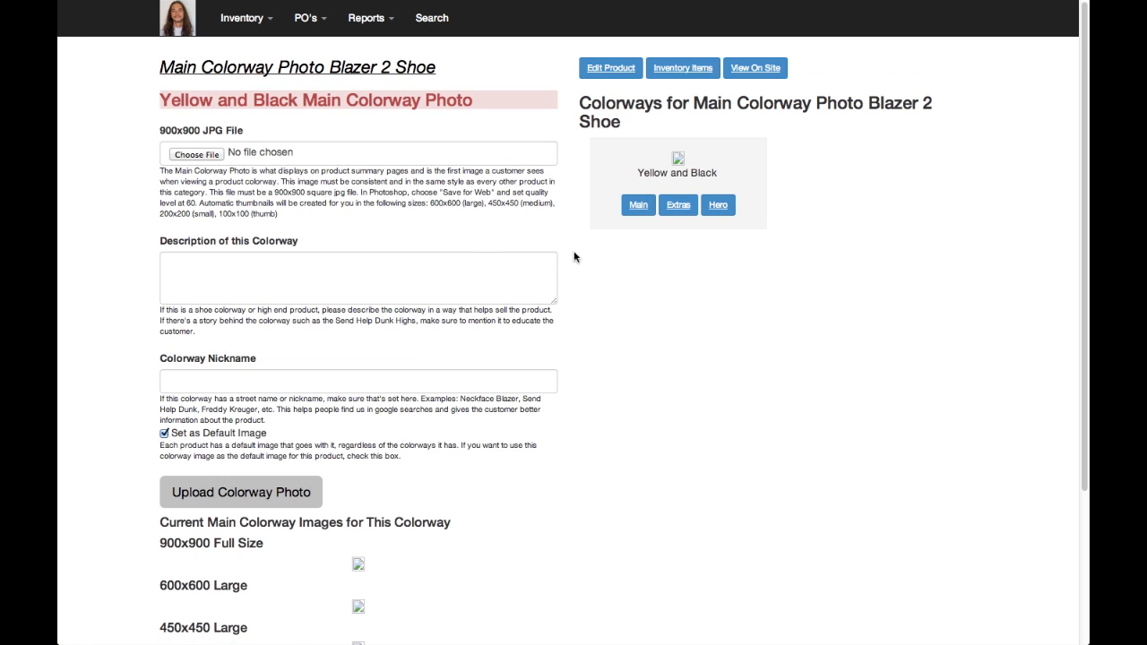
key("super+Tab")
key("super+Tab")
key("super+Tab")
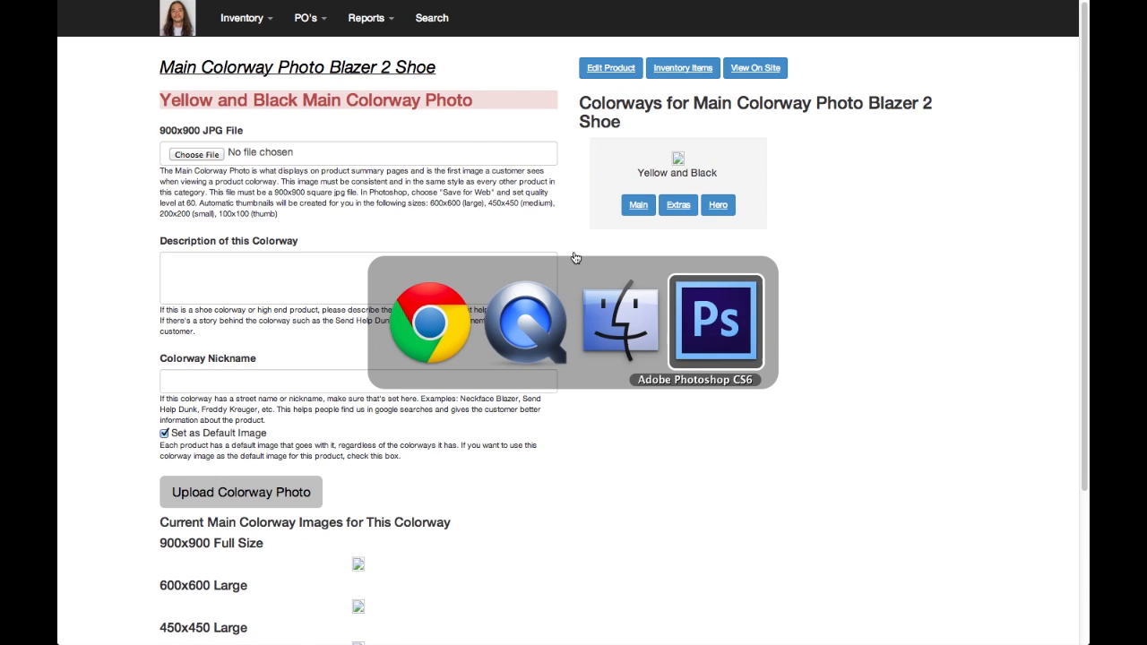
Open all the photos in the Blazer Originals folder on the Desktop
key("super+o")
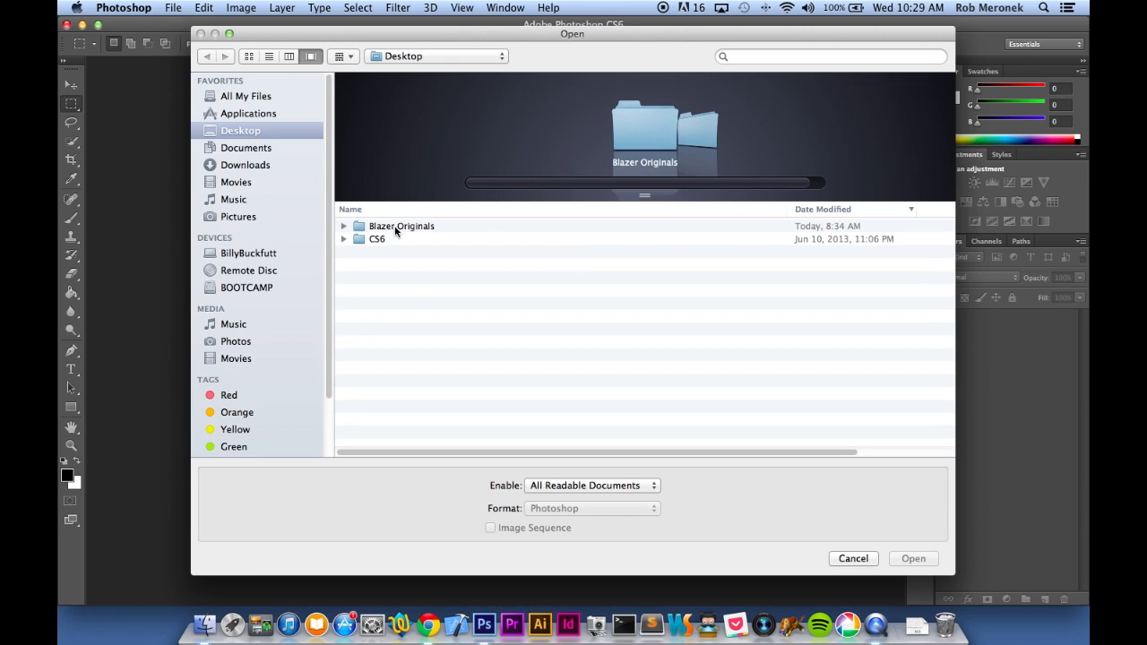
double_click(379, 228)
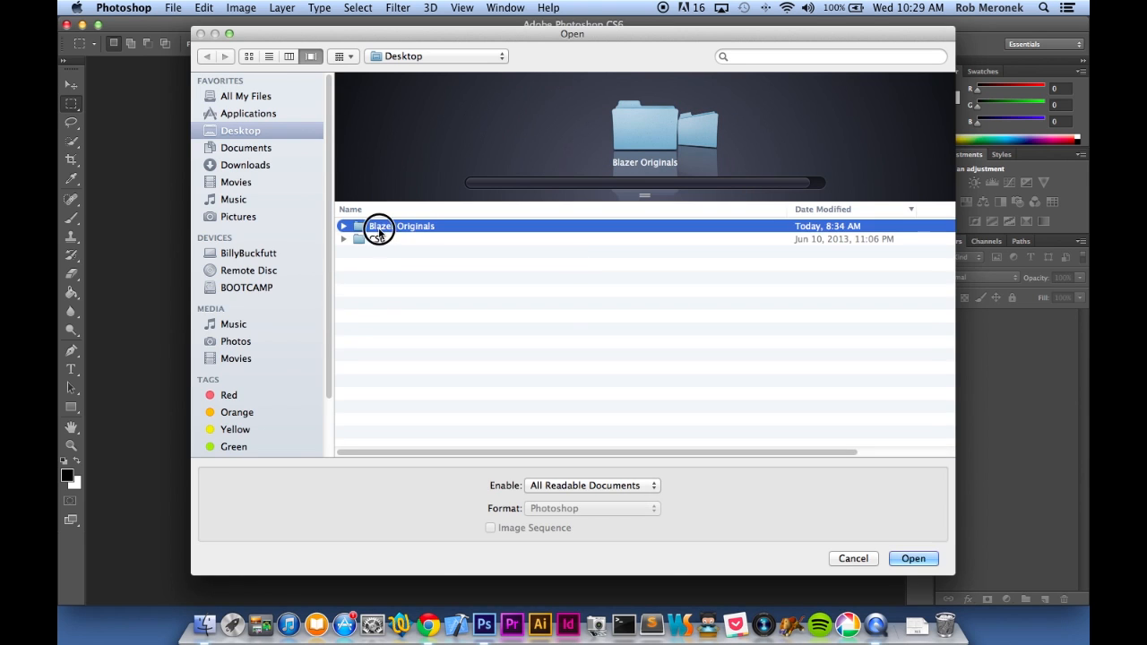
left_click(448, 227)
key("super+a")
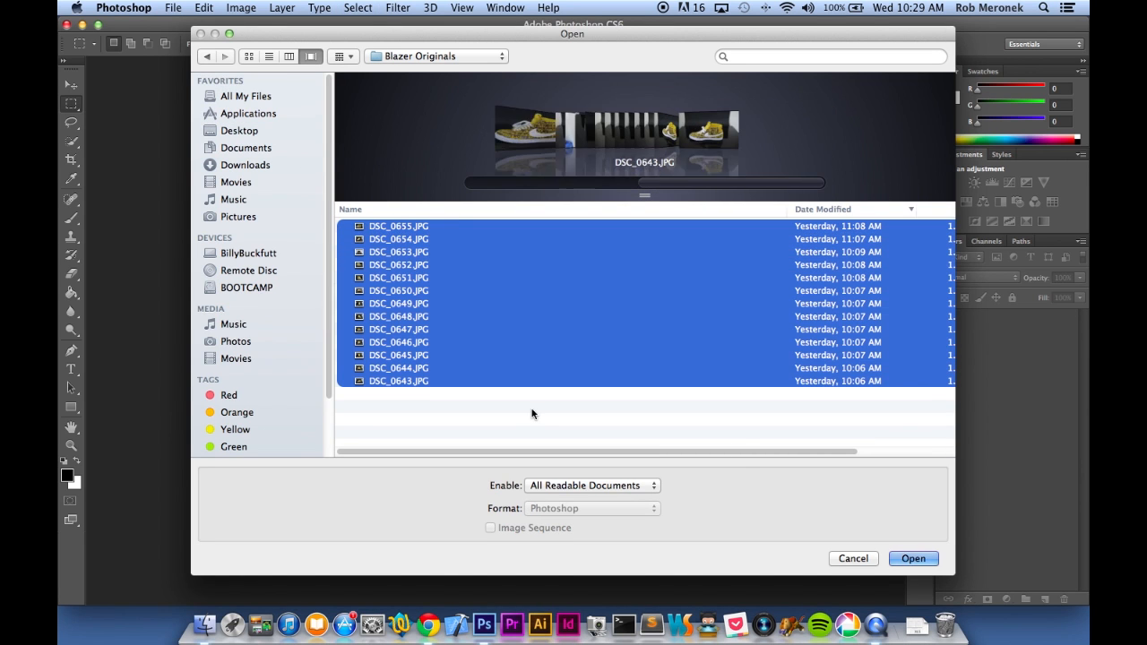
left_click(903, 559)
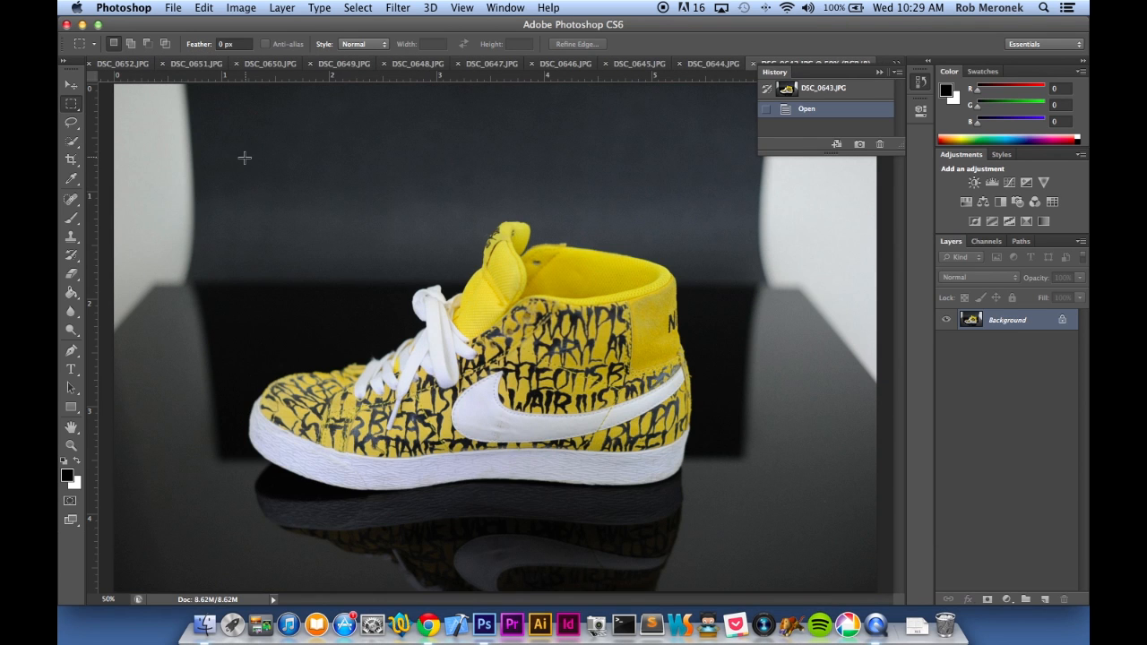
left_click_drag(242, 155, 814, 600)
left_click_drag(610, 510, 615, 512)
key("super+d")
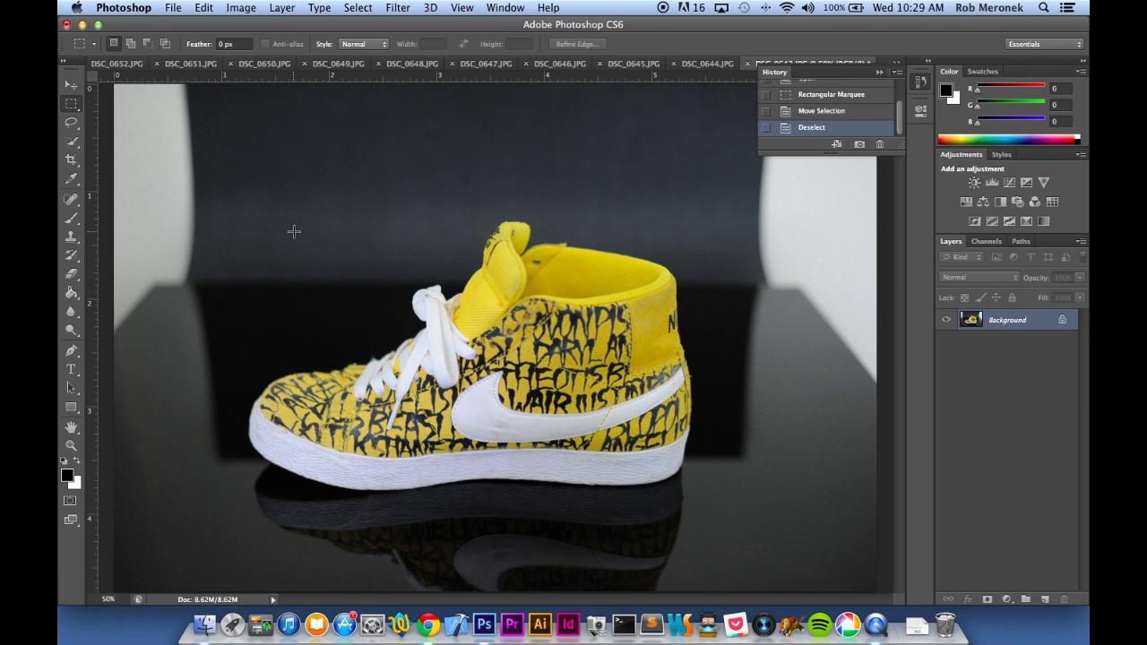
Crop DSC_0643.JPG to a square selection of about 1254 by 1254 pixels around the yellow shoe
left_click_drag(236, 142, 874, 596)
left_click_drag(474, 496, 487, 486)
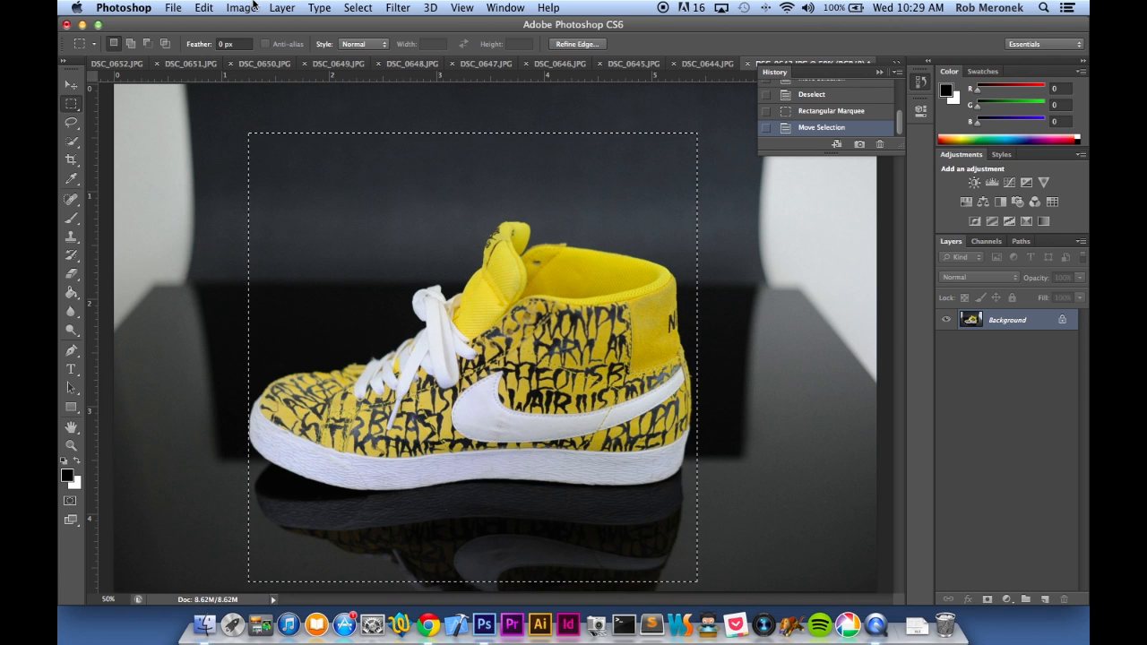
left_click(254, 6)
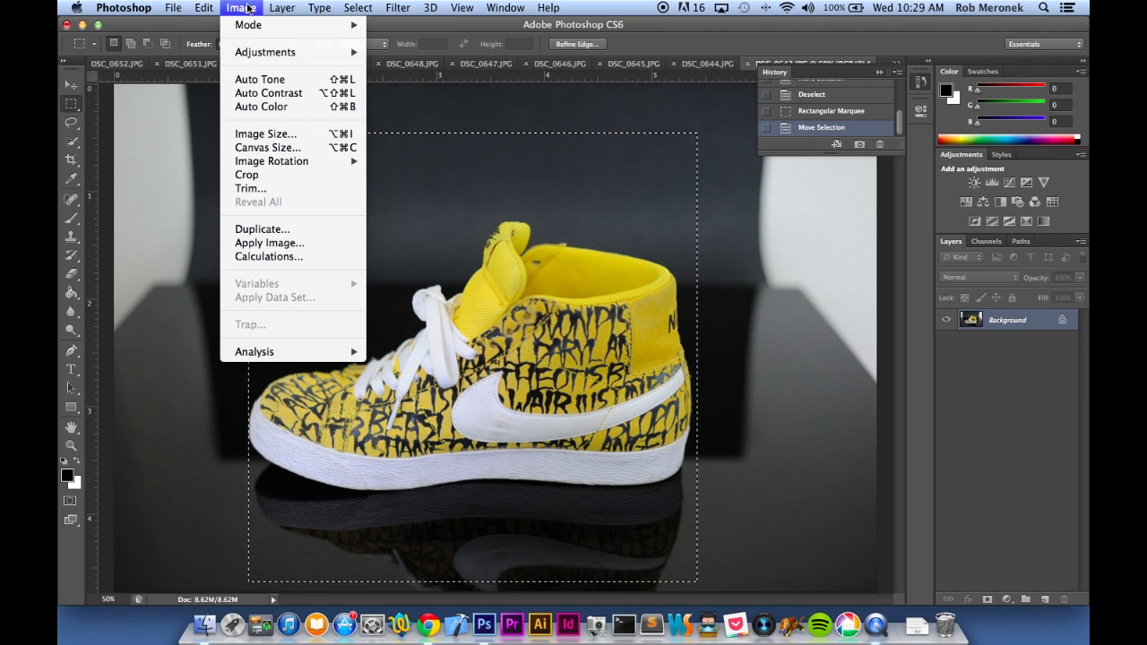
left_click(280, 175)
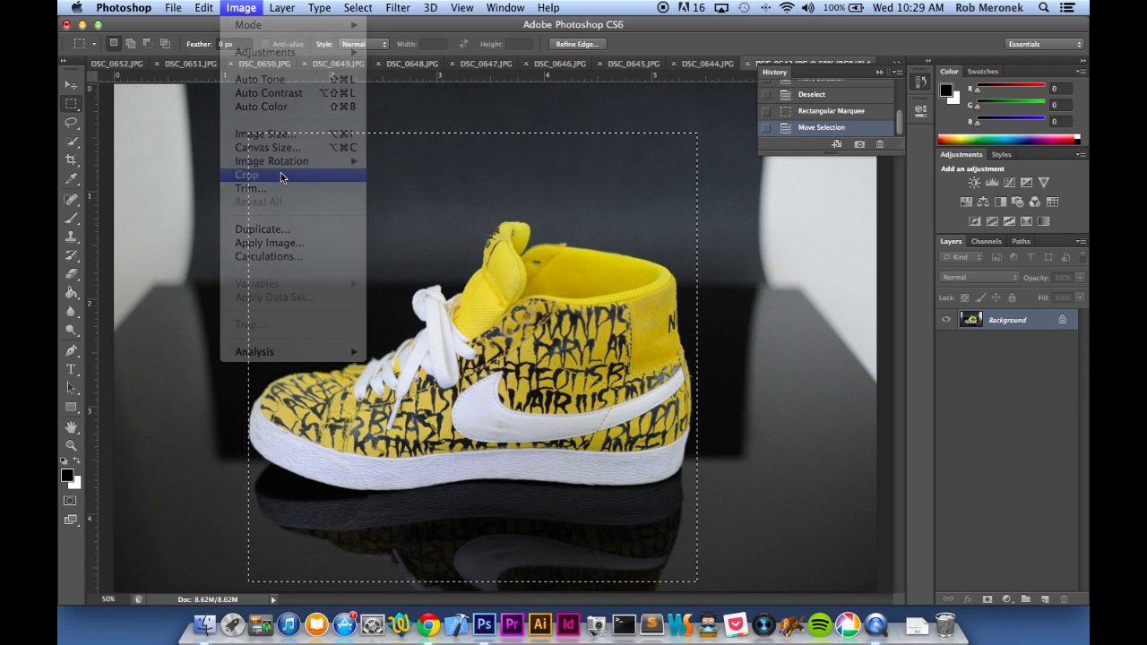
Resize the cropped shoe photo to 900 pixels wide with constrained proportions
key("super+alt+i")
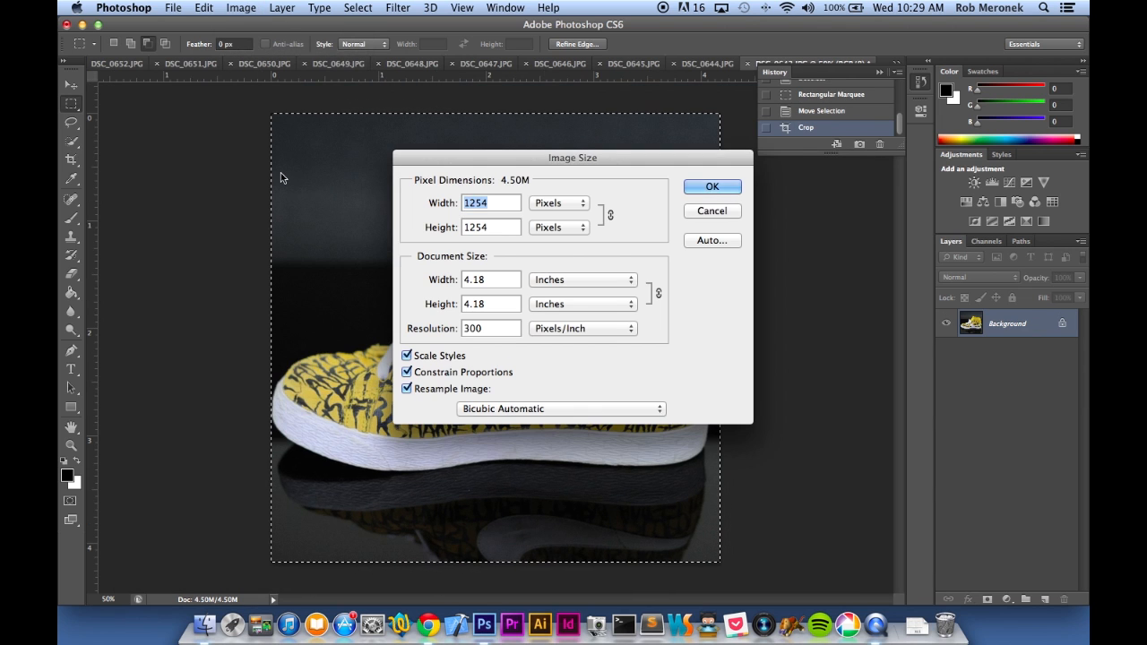
type("900")
key("Return")
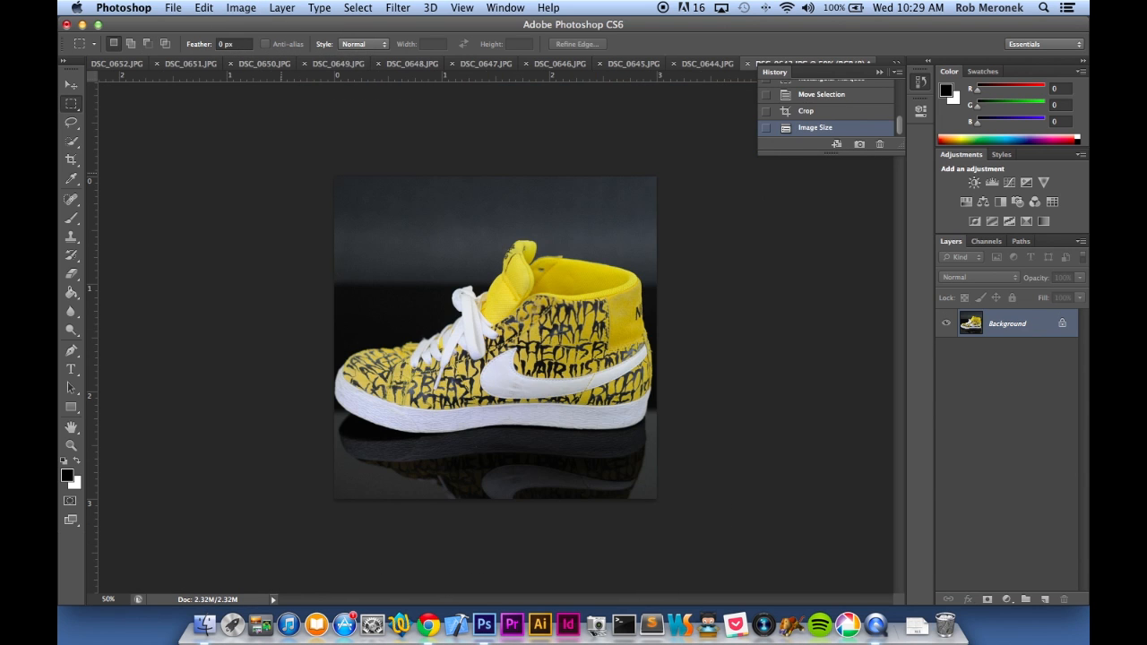
Start saving the resized DSC_0643.JPG for the web and create a Desktop folder named blazer formatted as the destination
key("super+alt+shift+s")
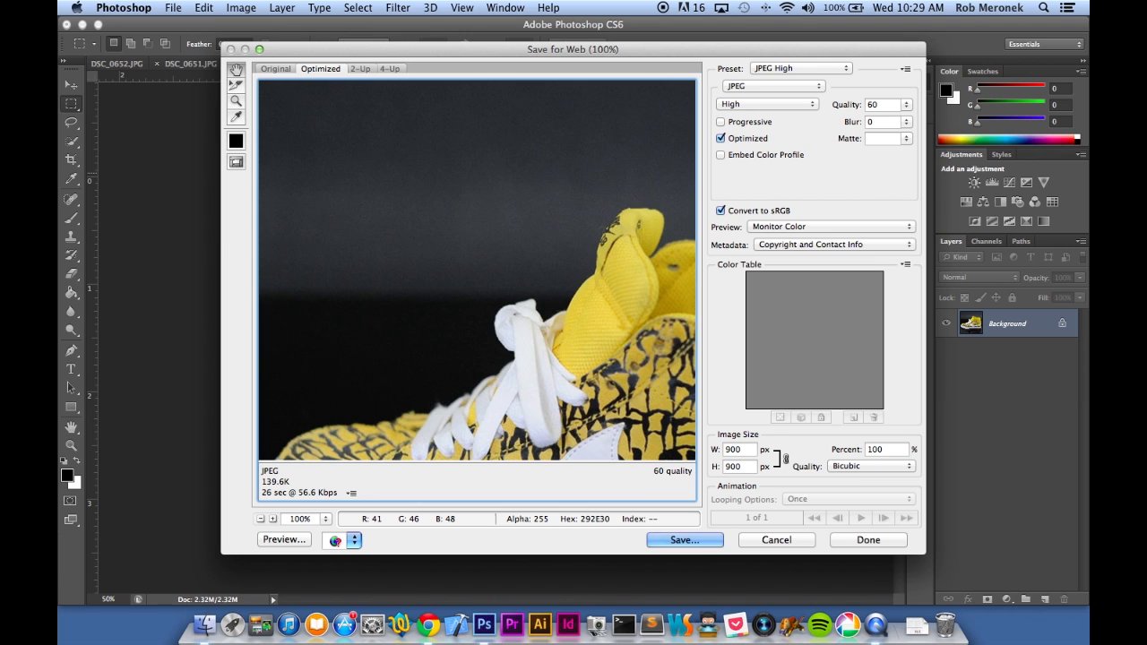
key("Return")
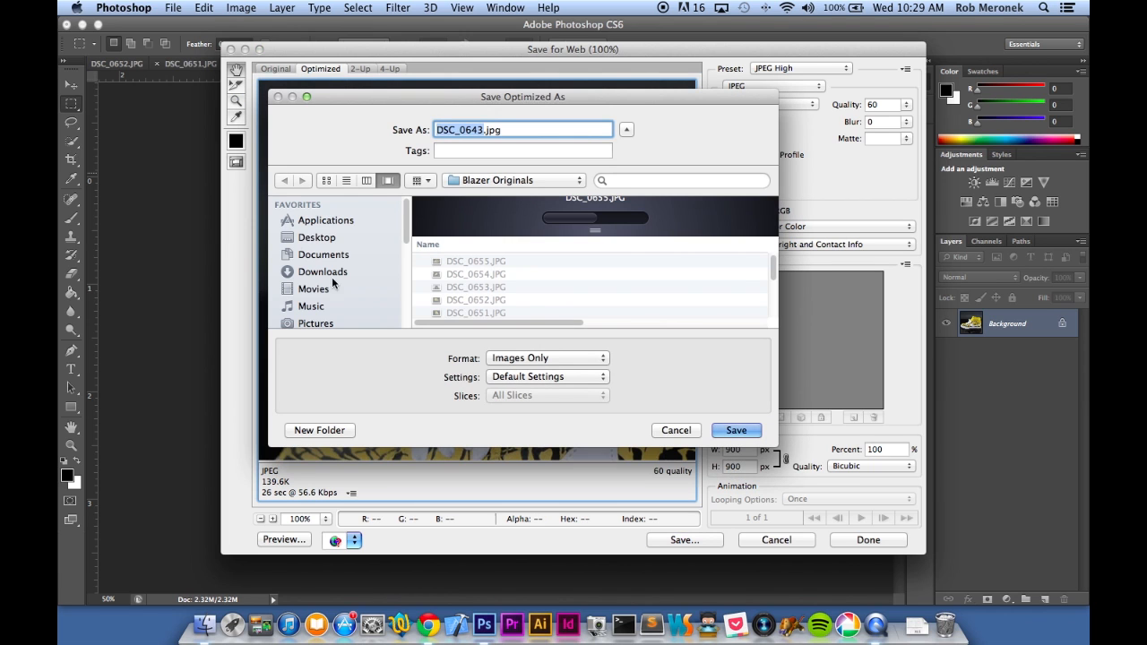
left_click(333, 238)
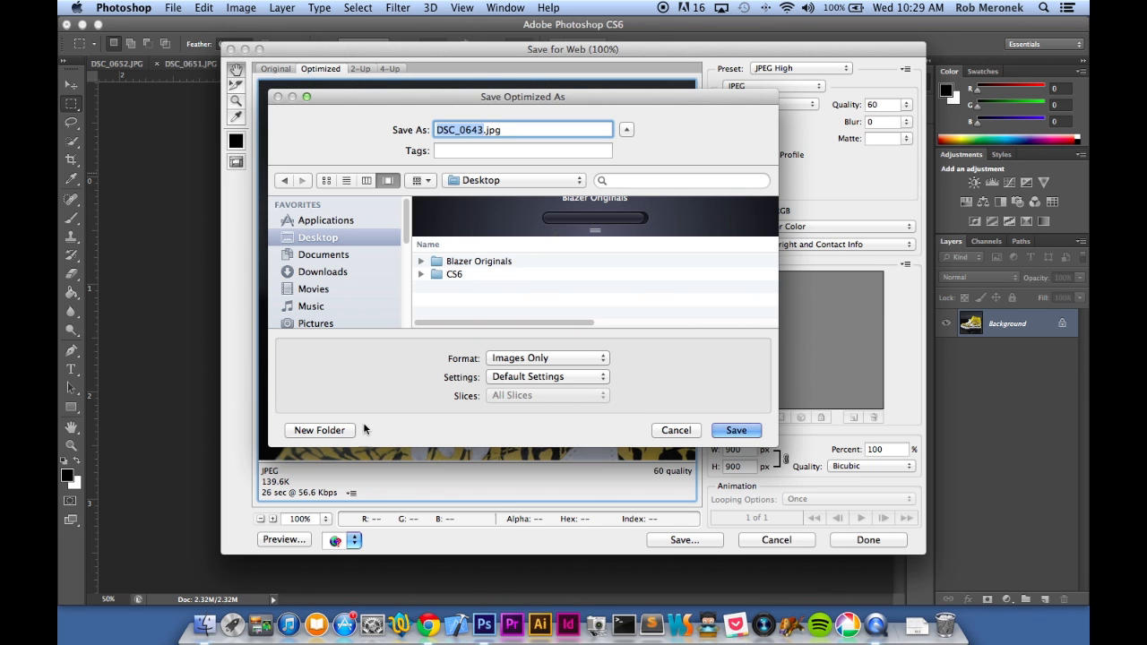
left_click(350, 431)
type("bla")
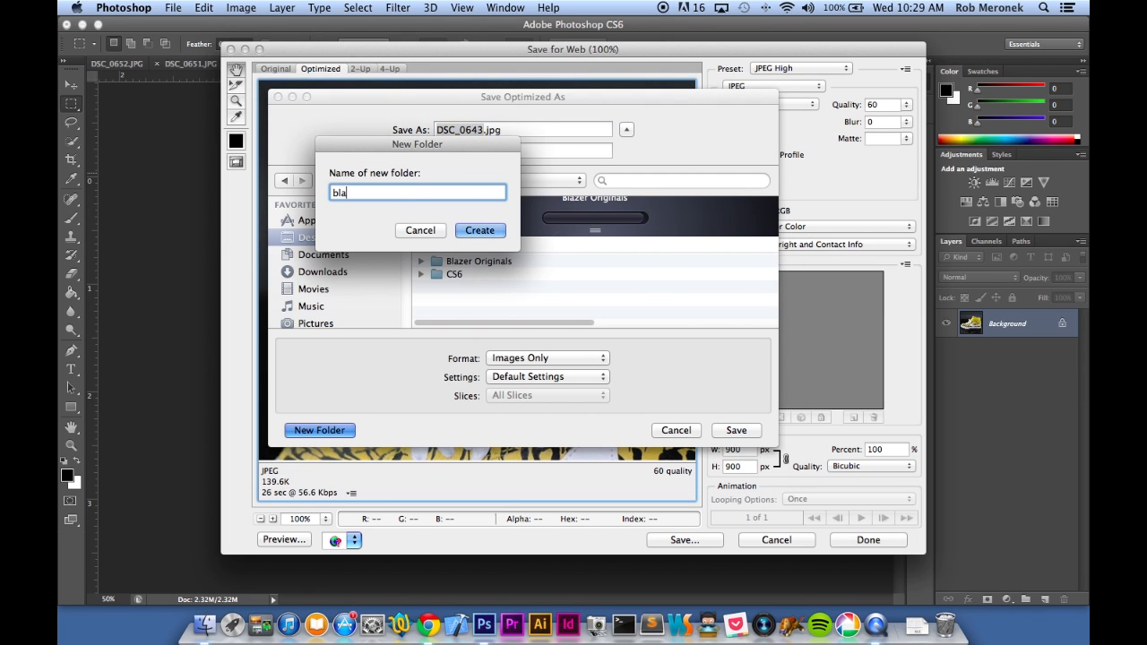
type("zer formatted")
key("Return")
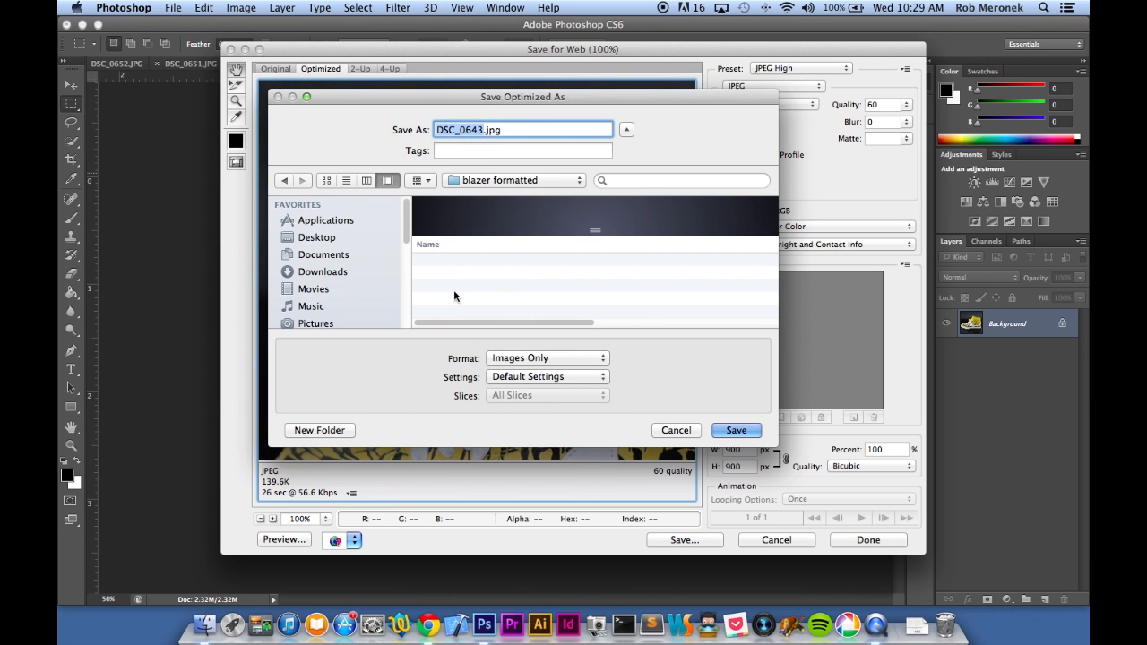
Save the web-optimized shoe photo as 9.jpg in the blazer formatted folder and close DSC_0643.JPG
type("9")
key("Return")
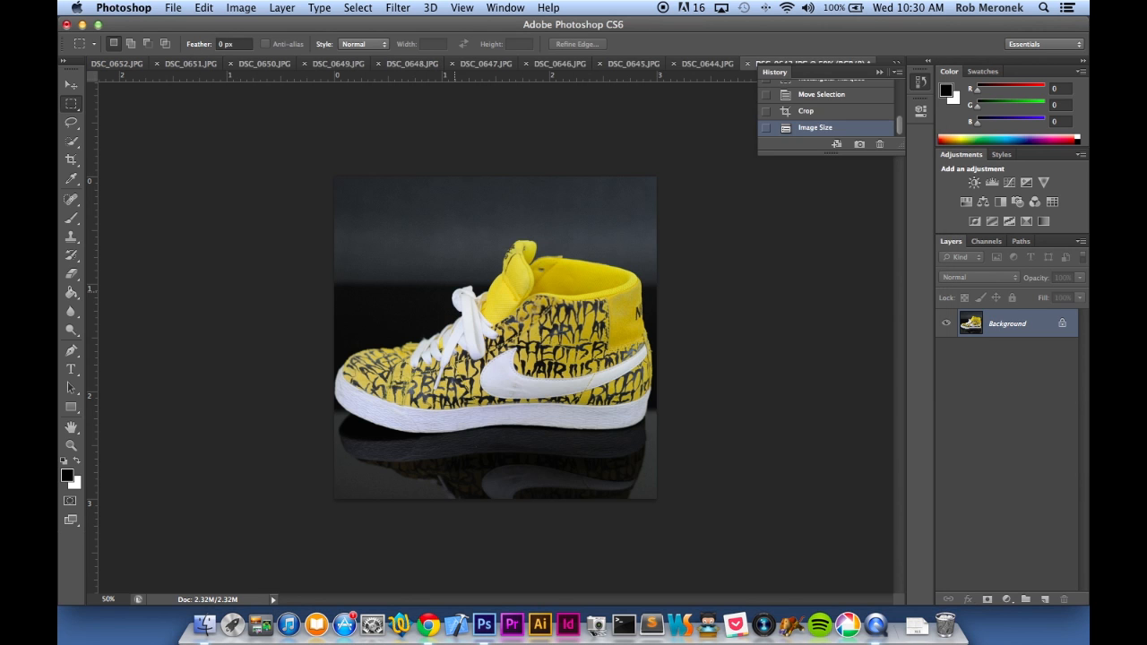
key("super+w")
key("super+d")
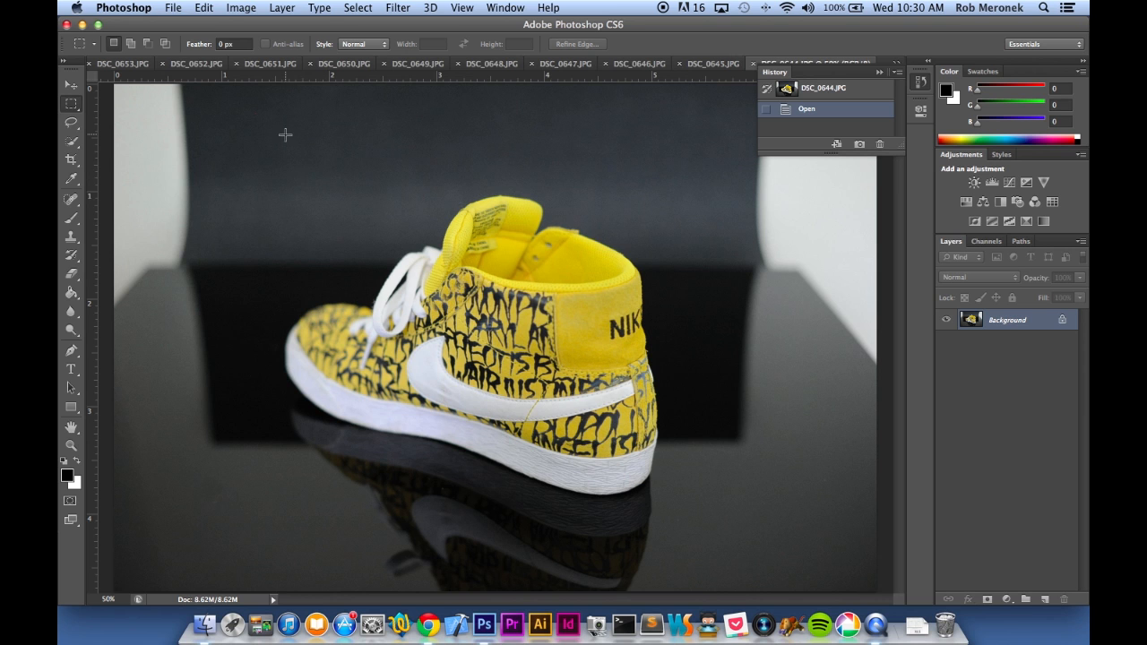
Crop DSC_0644.JPG to a square of about 3.76 by 3.76 inches around the shoe and resize it to 900 pixels wide
left_click_drag(276, 124, 680, 553)
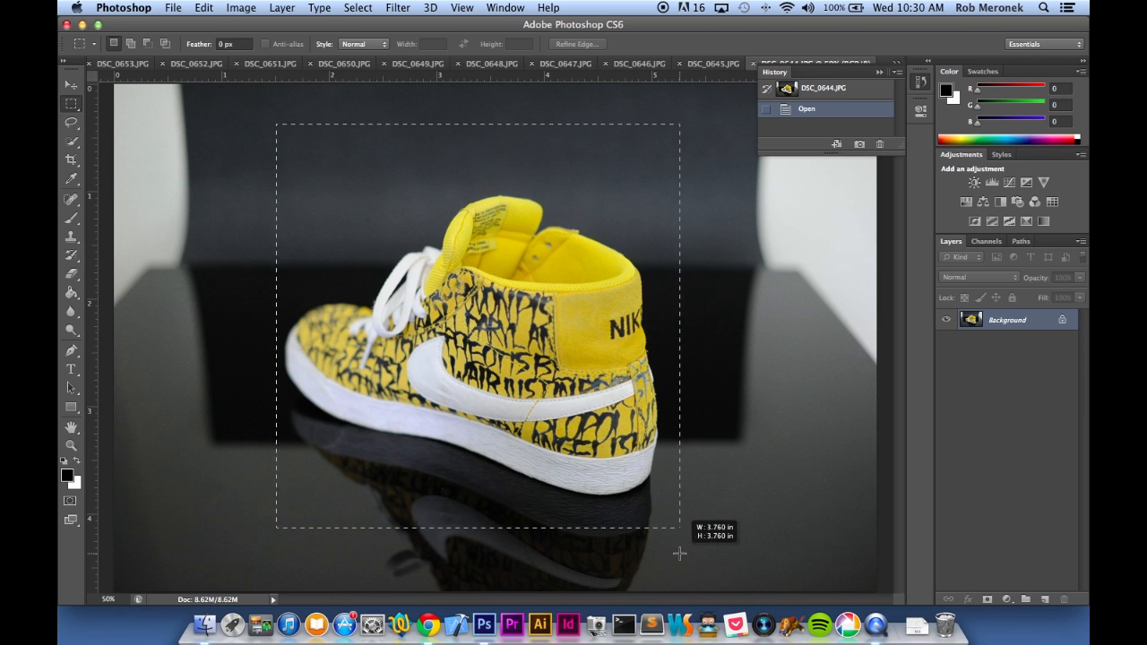
left_click_drag(593, 437, 582, 455)
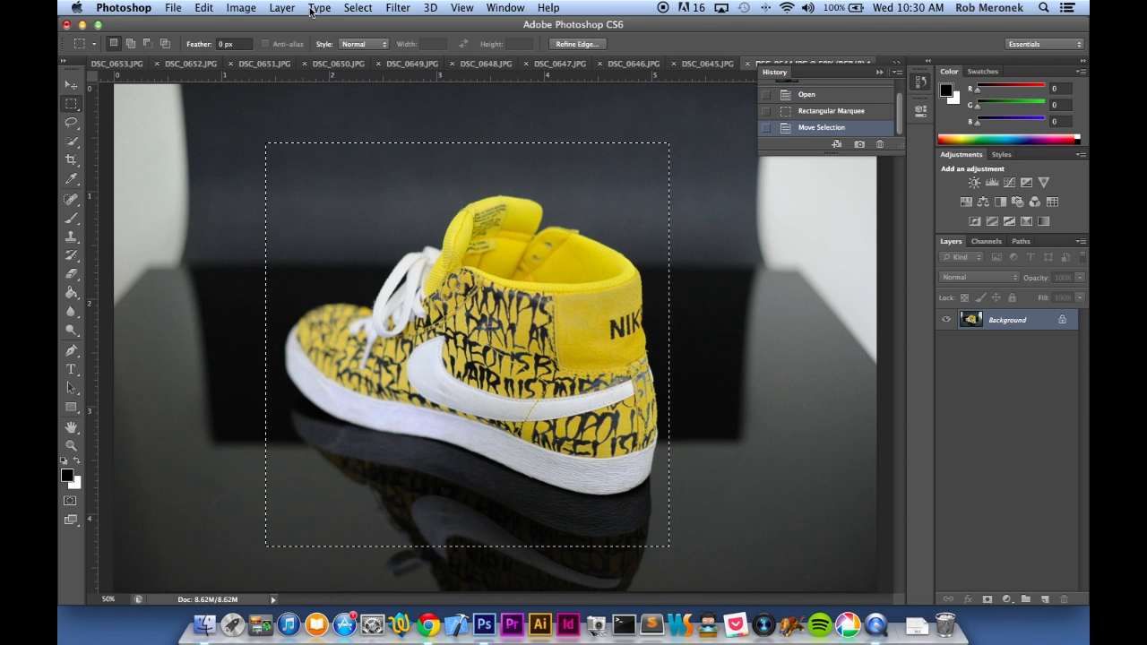
left_click(241, 7)
left_click(264, 180)
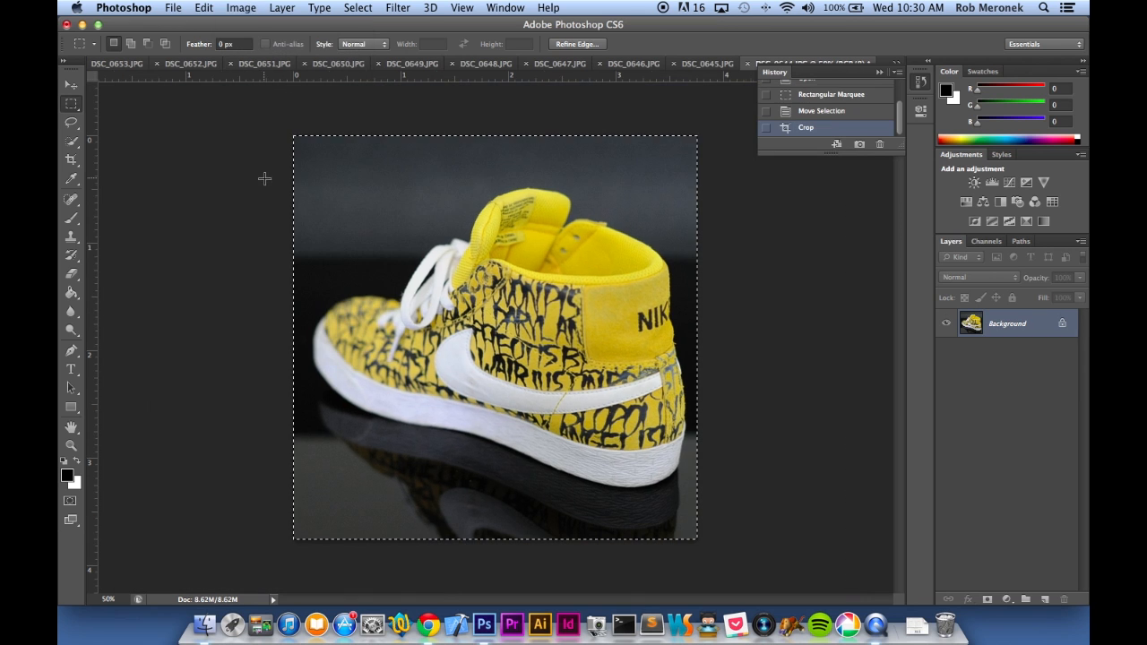
key("super+alt+i")
type("9000")
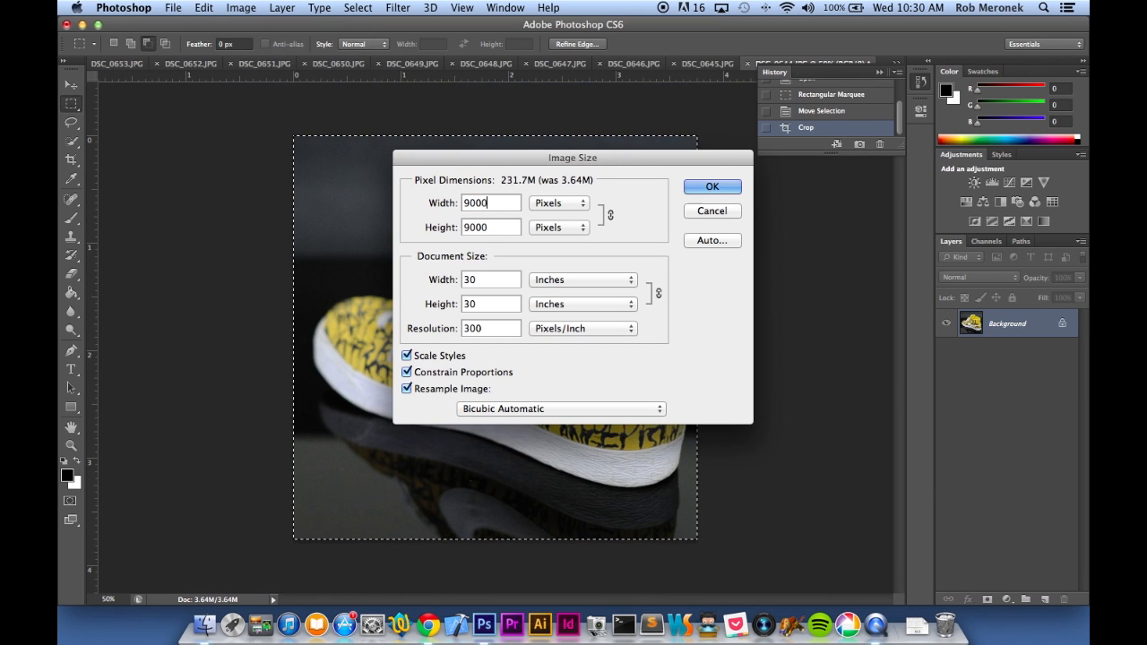
key("Return")
Save the angled rear-view photo for the web as 1030.jpg in the blazer formatted folder and close DSC_0644.JPG
key("super+alt+shift+s")
key("Return")
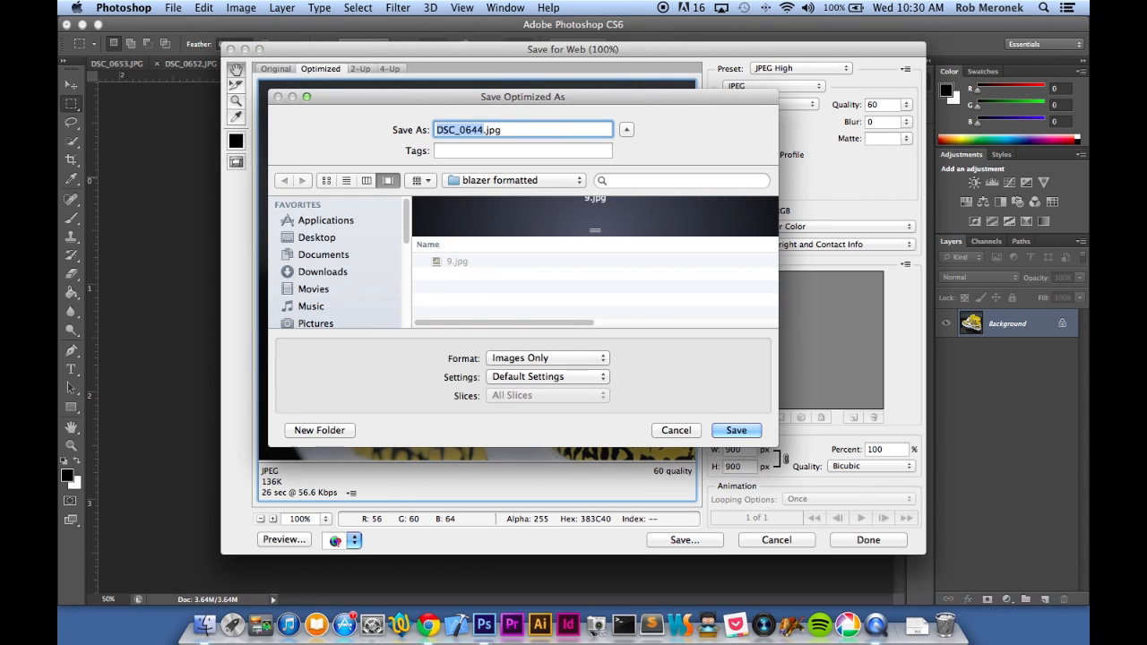
type("10")
key("Return")
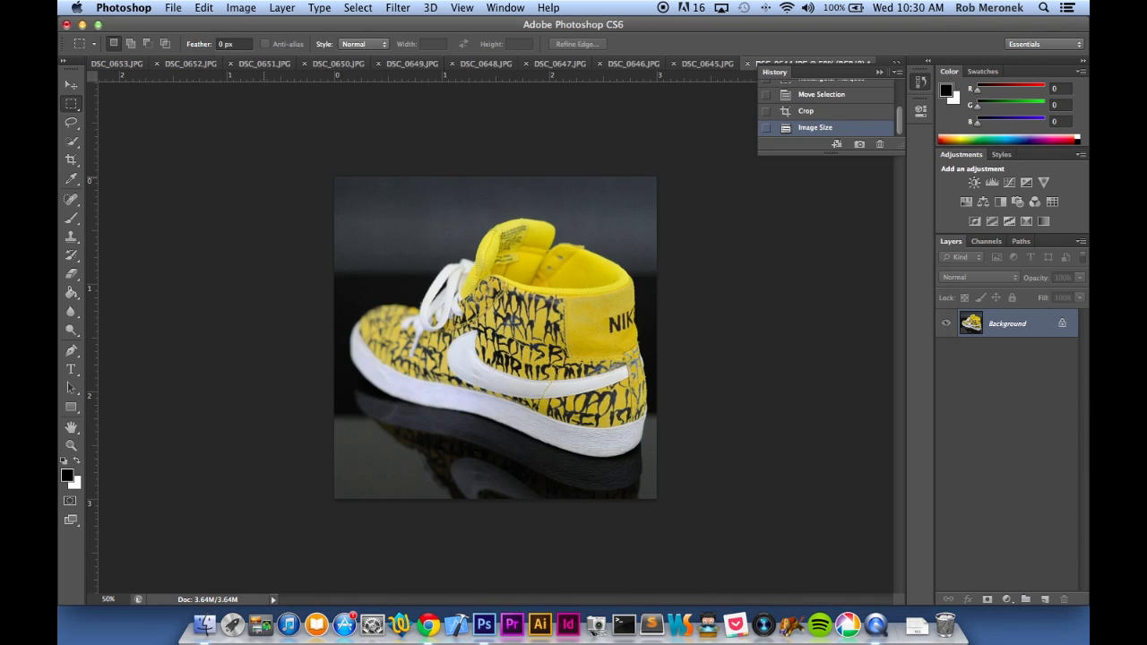
key("super+w")
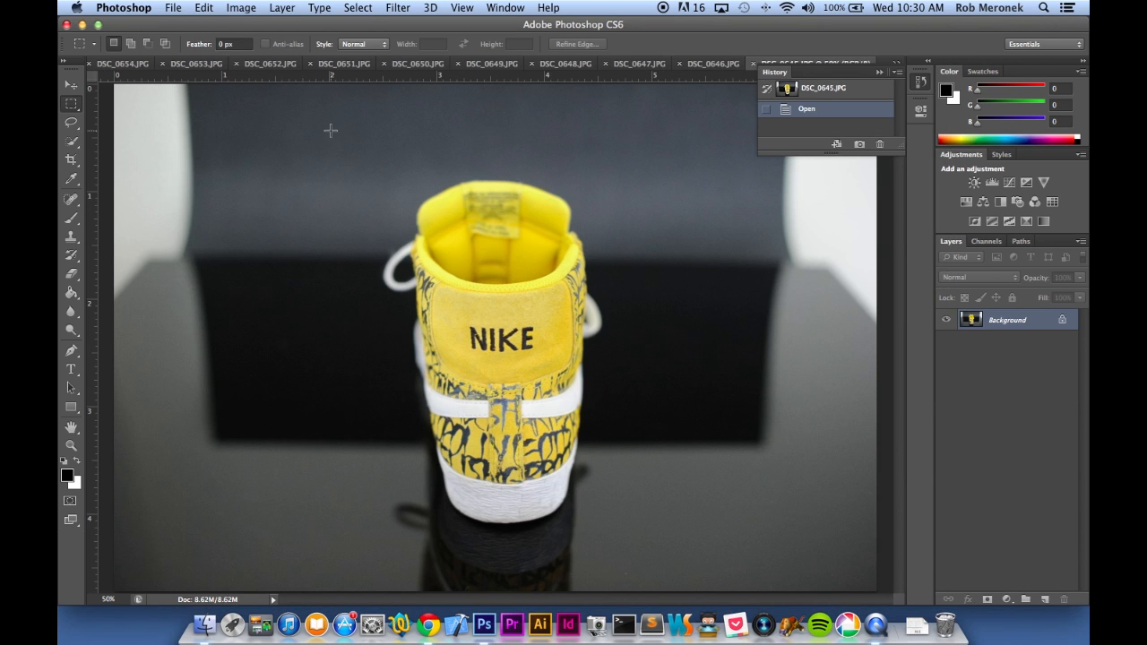
Crop DSC_0645.JPG to a square of about 1134 by 1134 pixels around the shoe's heel view and resize it to 900 pixels wide
left_click_drag(300, 154, 705, 561)
left_click_drag(599, 463, 607, 463)
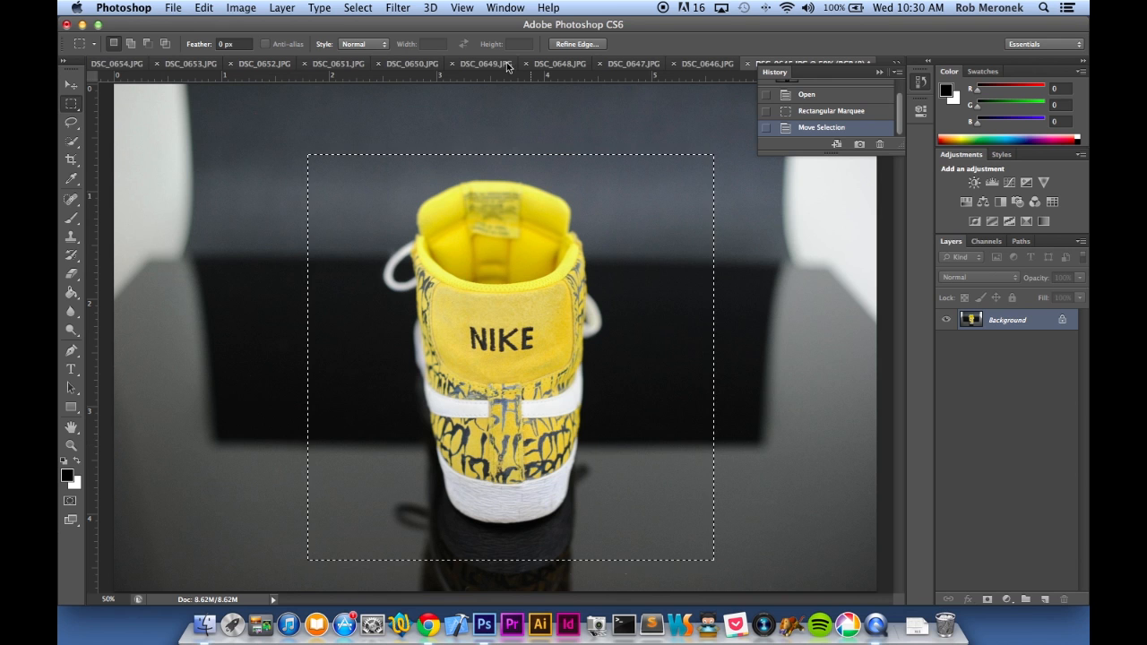
left_click(233, 8)
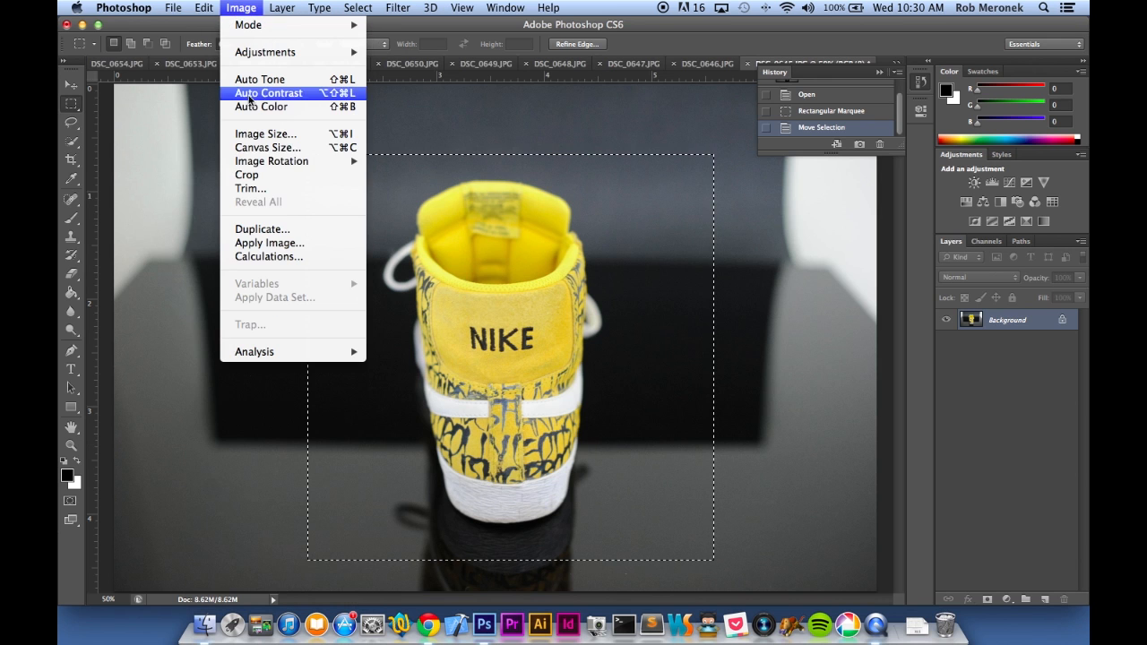
left_click(251, 174)
key("alt+super+i")
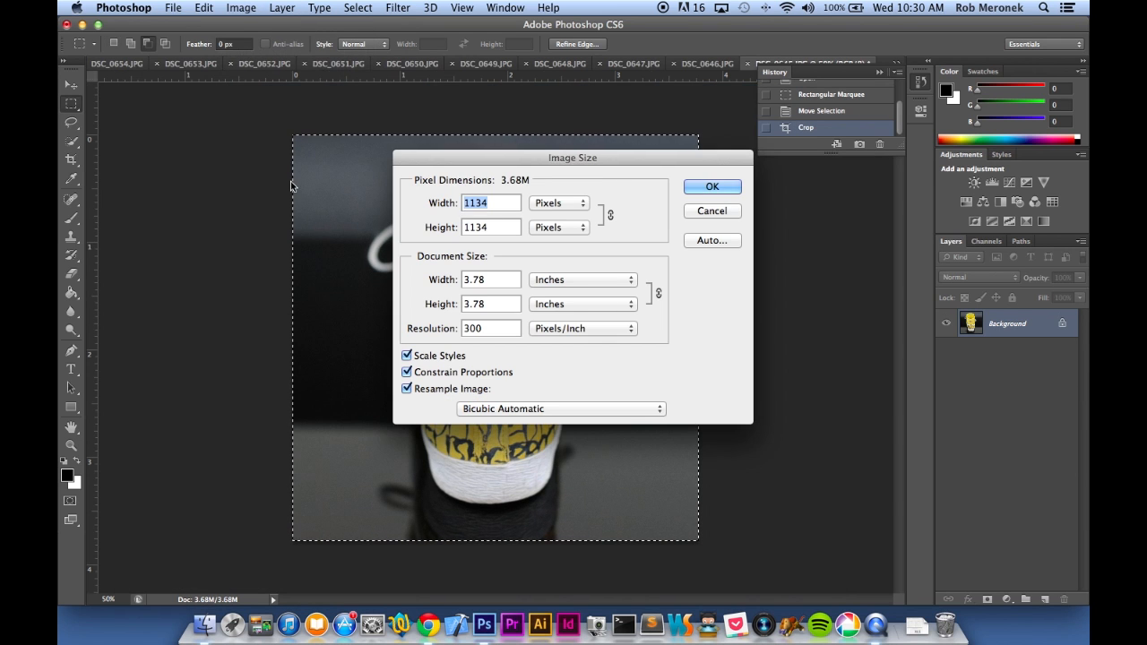
type("900")
key("Return")
Save the heel-view photo for the web as 12.jpg in the blazer formatted folder and close DSC_0645.JPG
key("alt+shift+super+s")
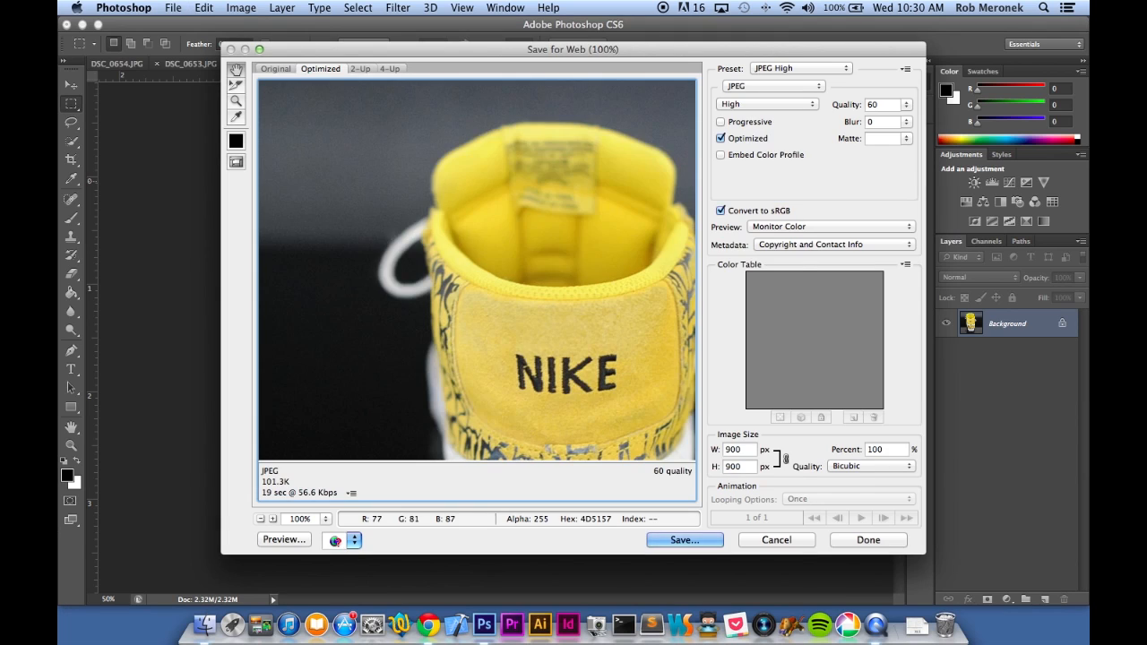
key("Return")
type("10")
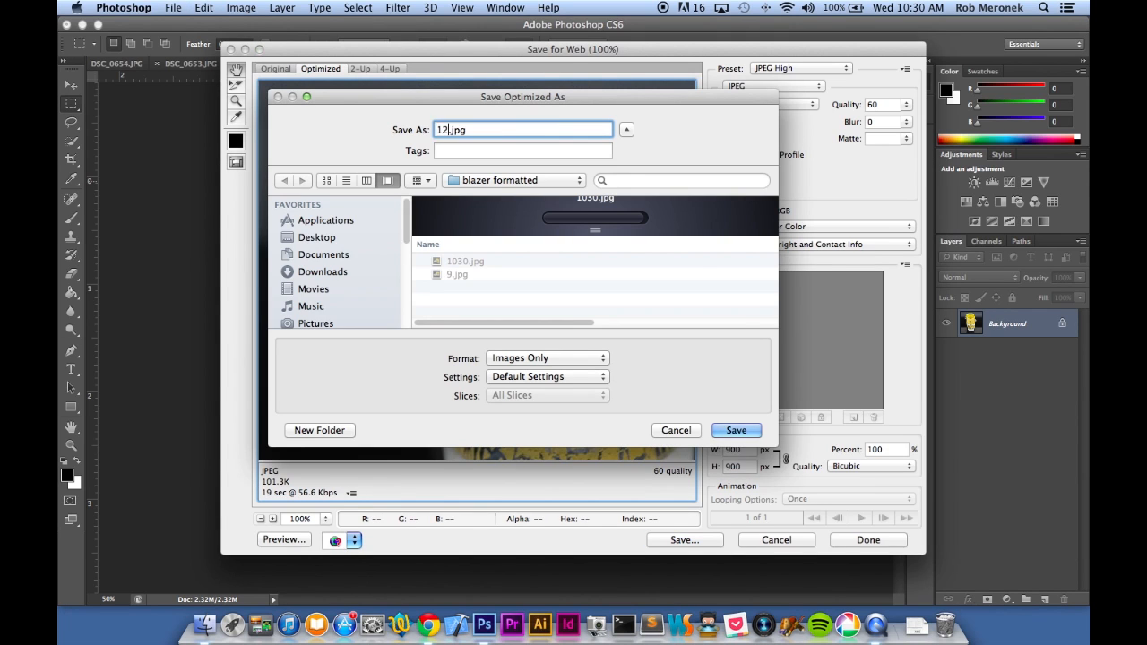
key("Return")
key("super+w")
key("d")
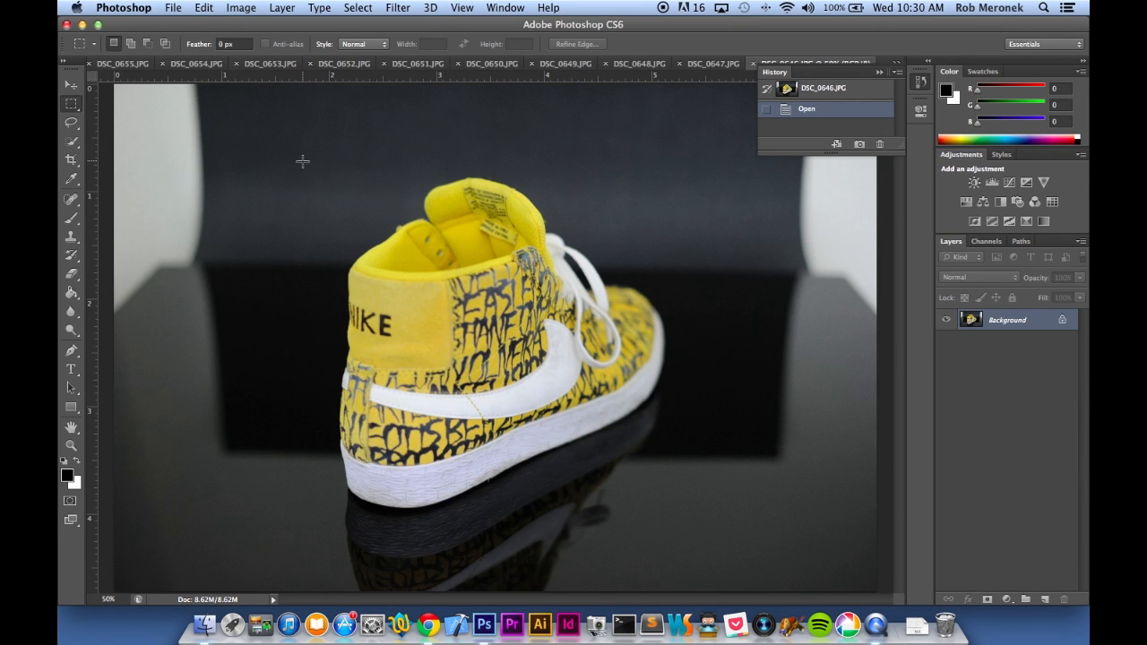
Crop DSC_0646.JPG to a square around the shoe, resize it to 900 pixels wide and close it
left_click_drag(303, 136, 689, 522)
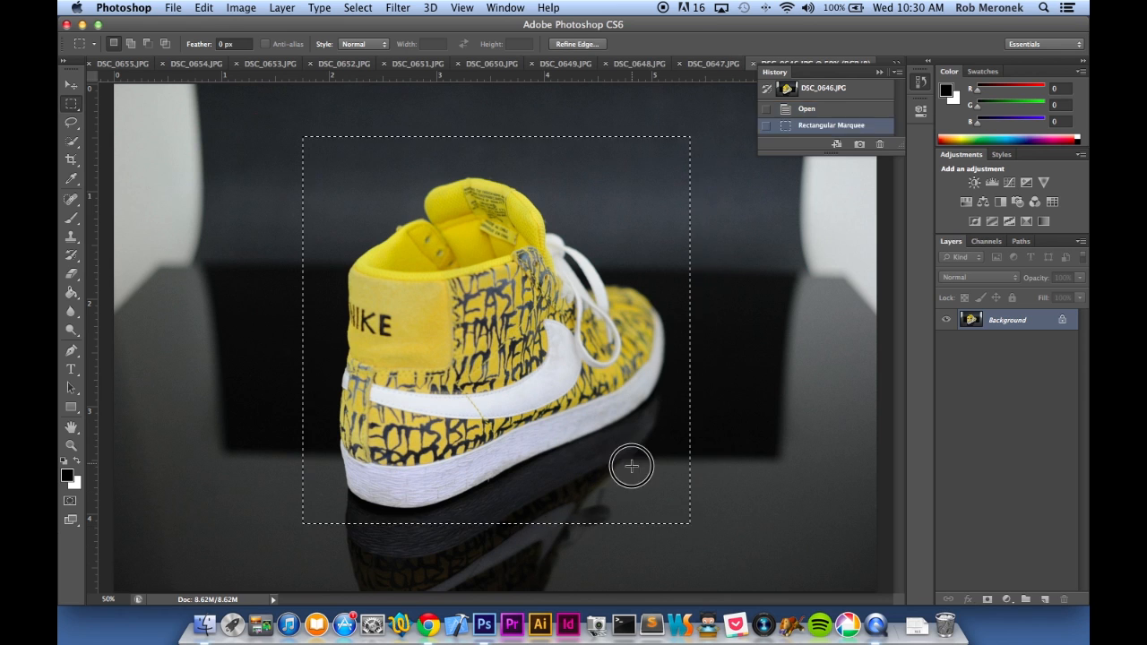
left_click_drag(633, 466, 636, 479)
left_click(240, 8)
left_click(274, 173)
key("super+alt+i")
type("900")
key("Return")
key("super+w")
Crop DSC_0647.JPG to a square around the shoe's side view and save it for the web
left_click_drag(281, 93, 868, 579)
left_click(240, 8)
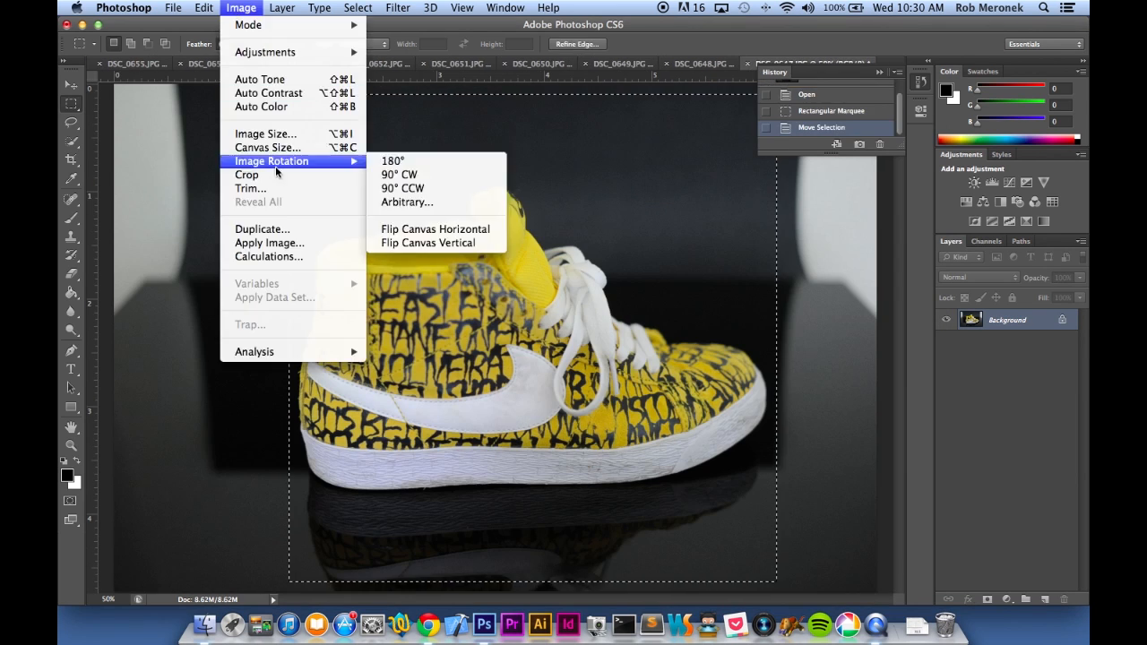
left_click(275, 174)
key("super+alt+shift+s")
key("Return")
key("super+w")
Crop DSC_0648.JPG to a square around the angled front view of the shoe and resize it to 900 pixels wide
left_click_drag(320, 111, 787, 548)
left_click_drag(685, 464, 690, 472)
left_click(240, 9)
left_click(273, 174)
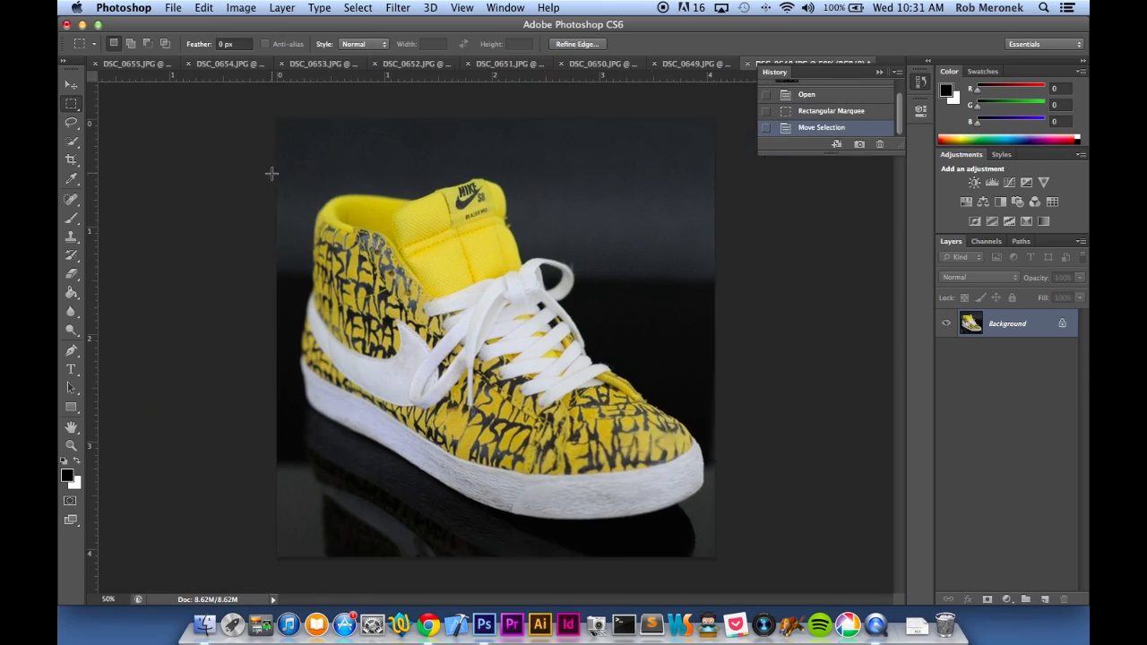
type("900")
Save the angled front-view photo for the web and close DSC_0648.JPG
key("super+alt+shift+s")
key("Return")
key("super+w")
Crop DSC_0649.JPG to a square around the shoe's front view, resize it to 900 pixels wide and close it
left_click_drag(331, 141, 762, 569)
left_click_drag(637, 446, 629, 439)
left_click(240, 8)
left_click(270, 175)
key("super+alt+i")
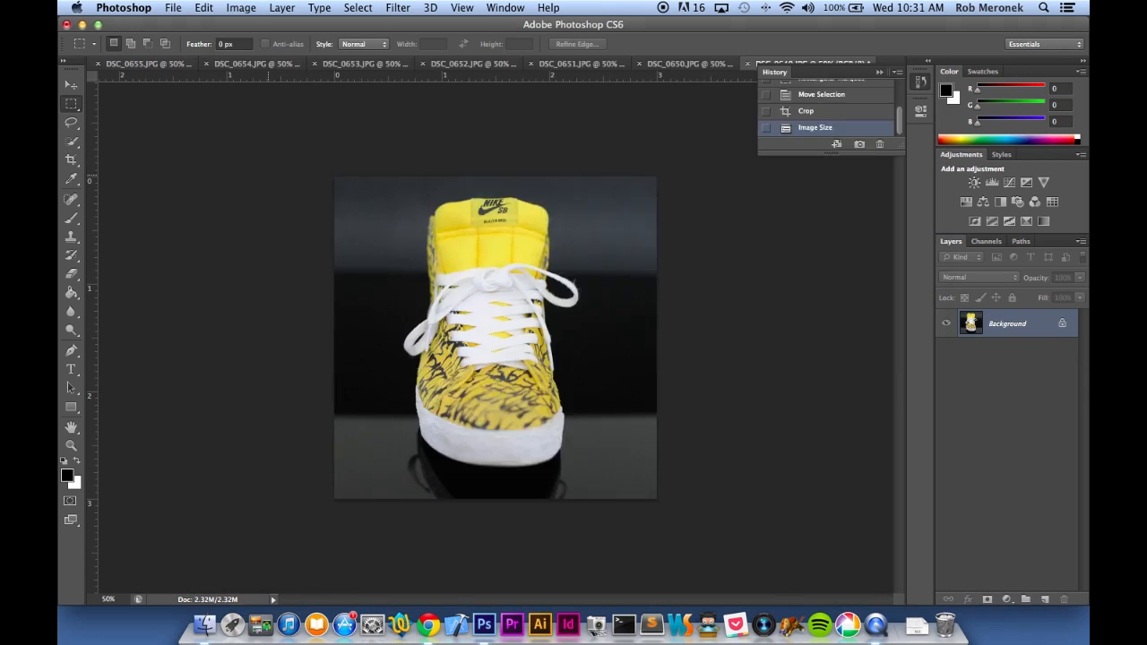
key("super+w")
Crop DSC_0650.JPG to a square around the shoe and resize the cropped image
left_click_drag(289, 96, 914, 573)
left_click_drag(559, 454, 567, 450)
left_click(241, 8)
left_click(273, 174)
key("super+alt+i")
Save the cropped DSC_0650.JPG for the web and close it
key("super+alt+shift+s")
key("Return")
key("super+w")
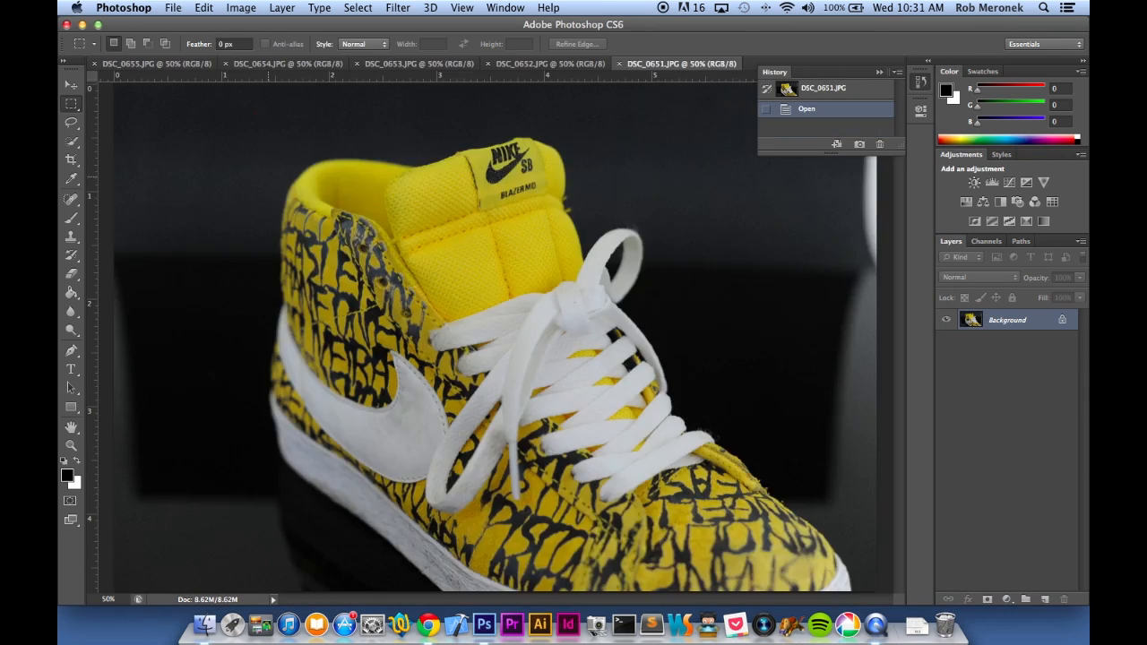
Crop the close-up of the tongue and laces, DSC_0651.JPG, to a square selection
key("super+minus")
left_click_drag(410, 244, 583, 415)
left_click(240, 8)
left_click(273, 176)
Resize the cropped DSC_0651.JPG to 900 pixels wide and save it for the web before closing it
key("super+alt+i")
type("900")
key("Return")
key("super+alt+shift+s")
key("Return")
key("super+w")
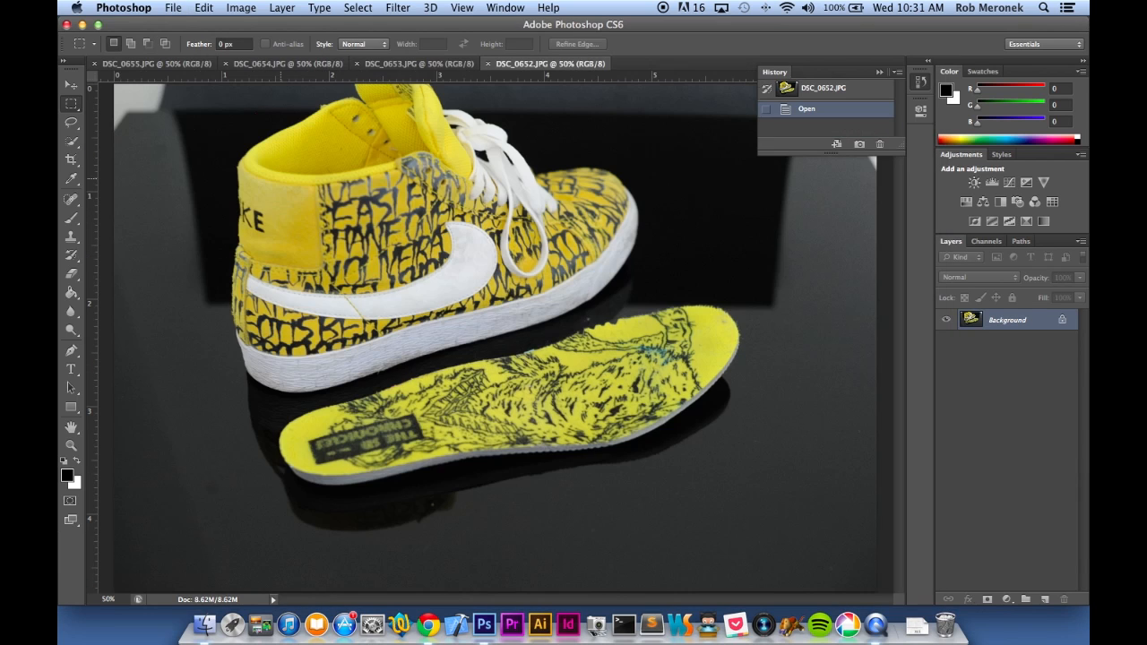
Crop DSC_0652.JPG to a full-insole square that cuts off the shoe's heel and resize it to 900 pixels wide
key("super+minus")
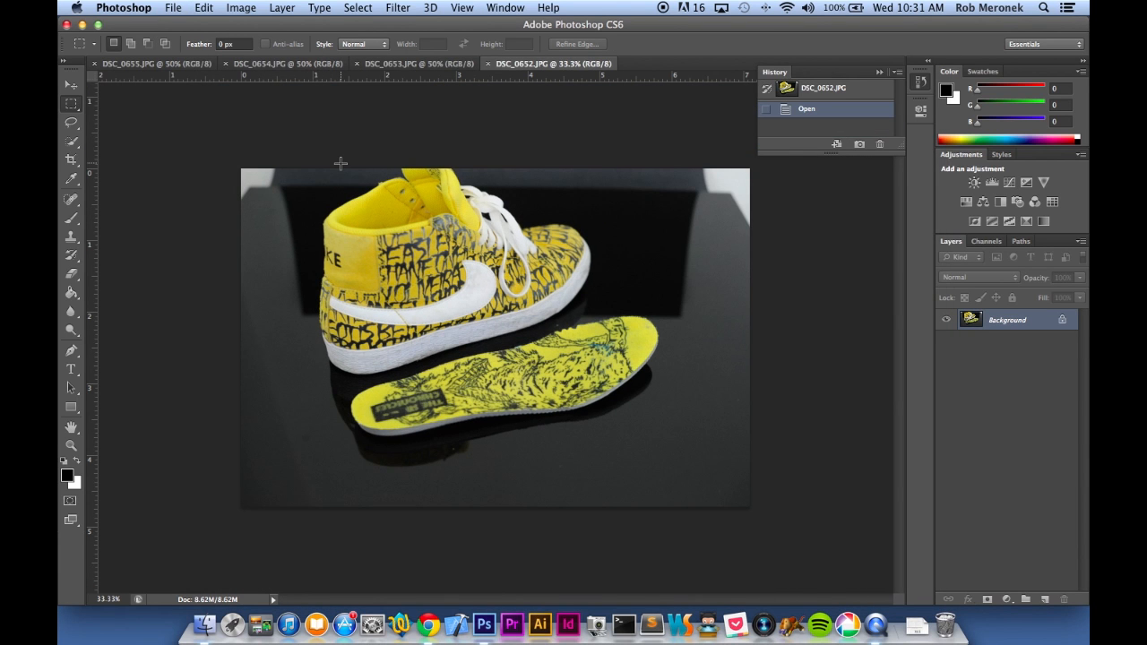
left_click_drag(339, 166, 665, 494)
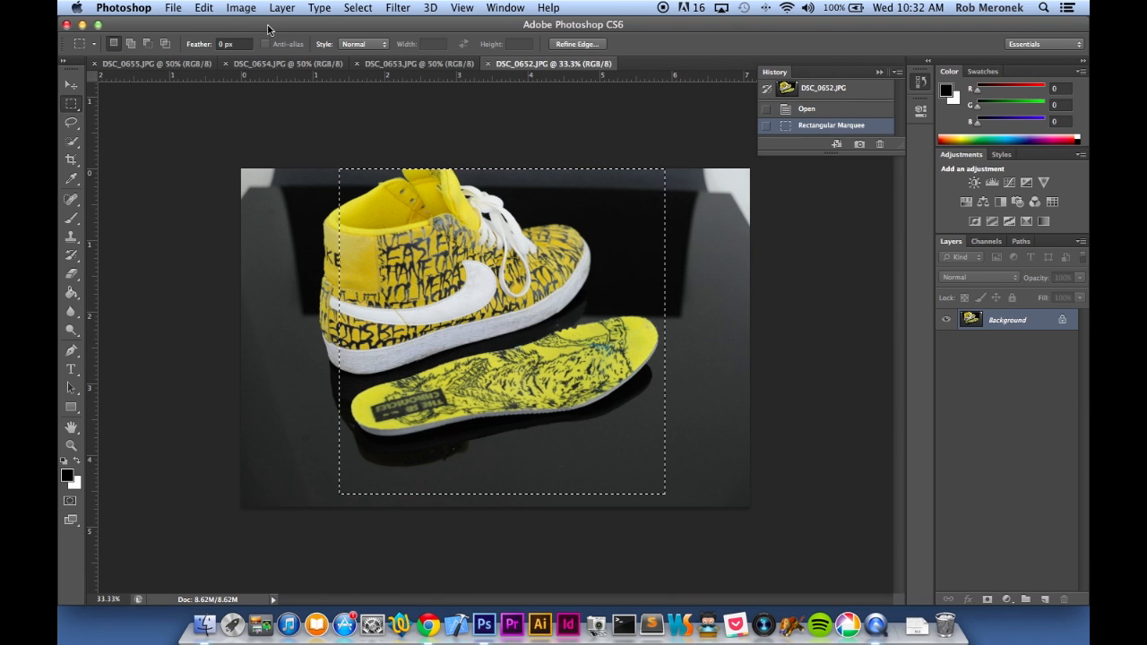
left_click(249, 11)
left_click(246, 175)
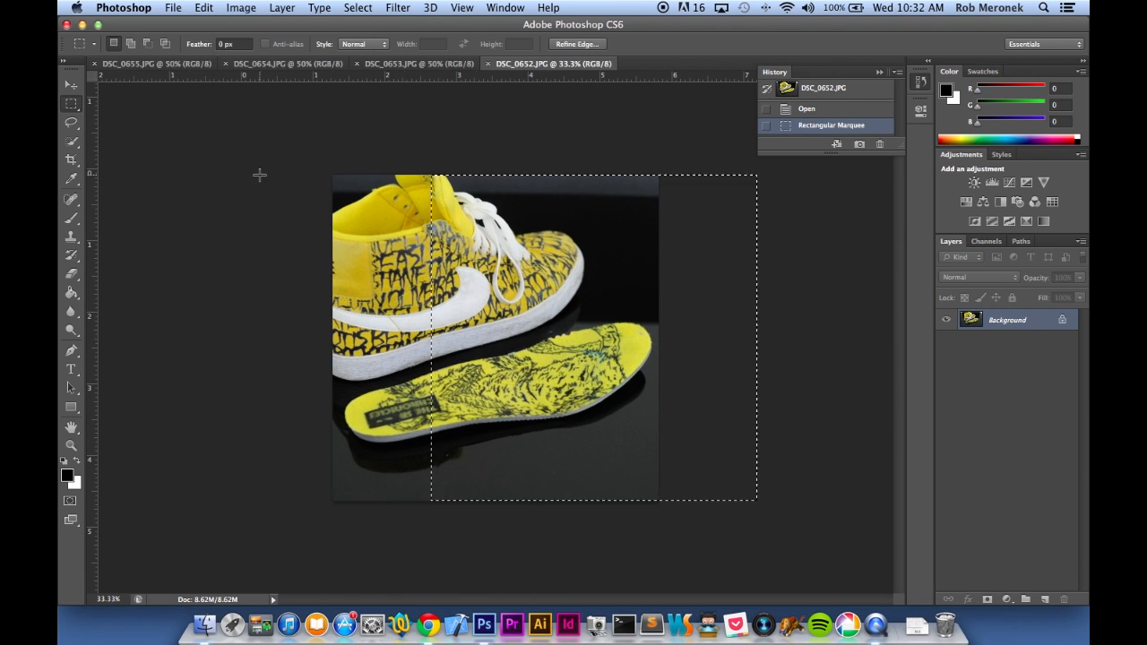
key("super+alt+i")
type("900")
key("Return")
Save the shoe and insole photo for the web under the name nike with the JPEG High preset at quality 60
key("super+alt+shift+s")
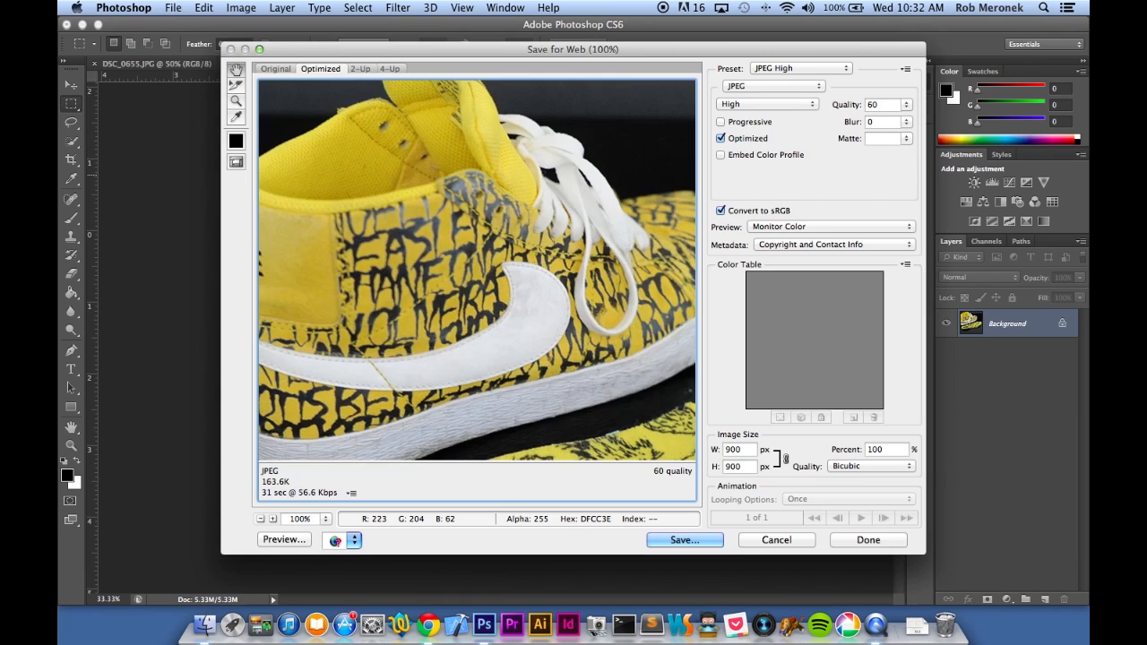
key("Return")
type("nike")
key("Return")
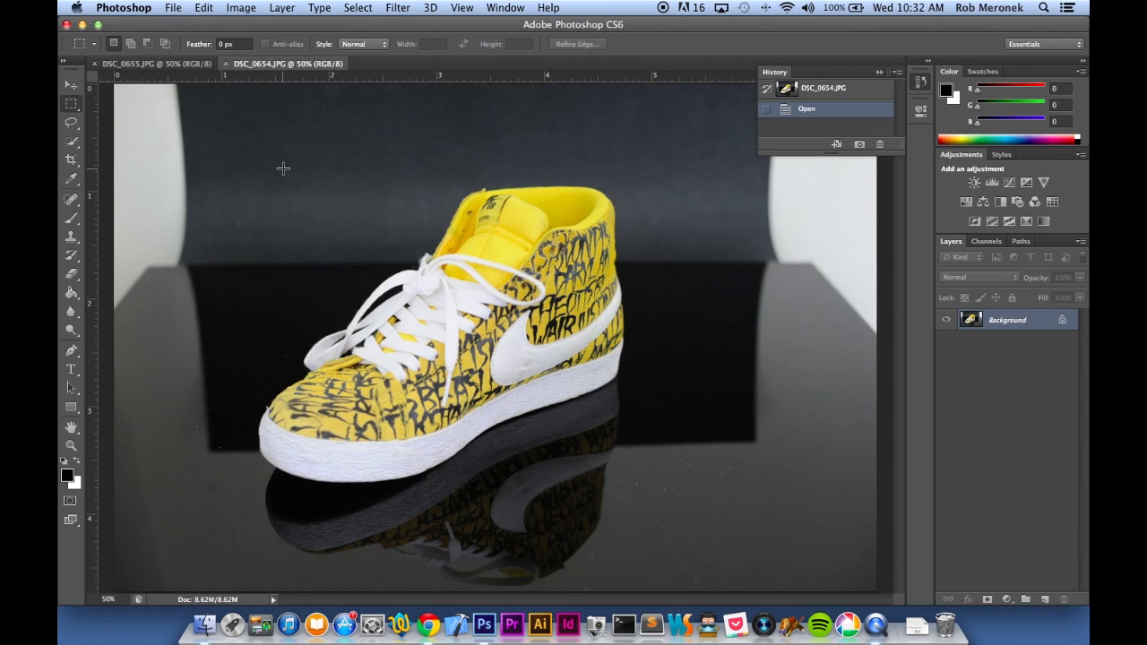
Crop DSC_0654.JPG to a square of about 1106 by 1106 pixels and open its image size settings
left_click_drag(246, 141, 597, 469)
key("super+alt+i")
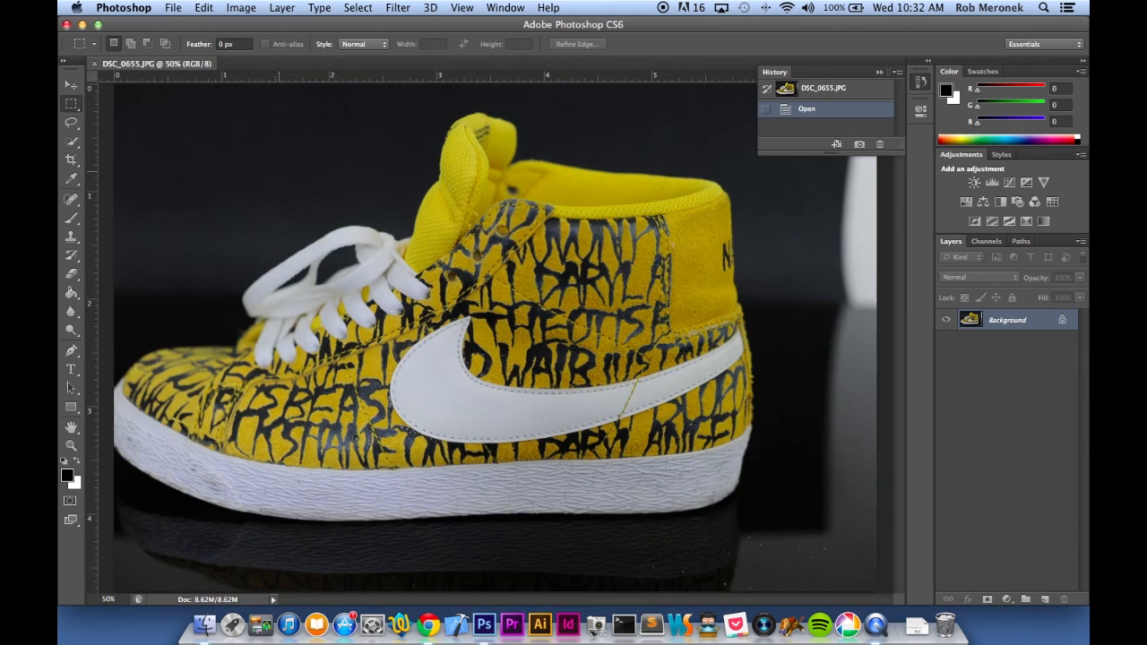
Crop DSC_0655.JPG to a small square around the middle of the shoe's side, including part of the swoosh
key("super+minus")
left_click_drag(427, 282, 546, 402)
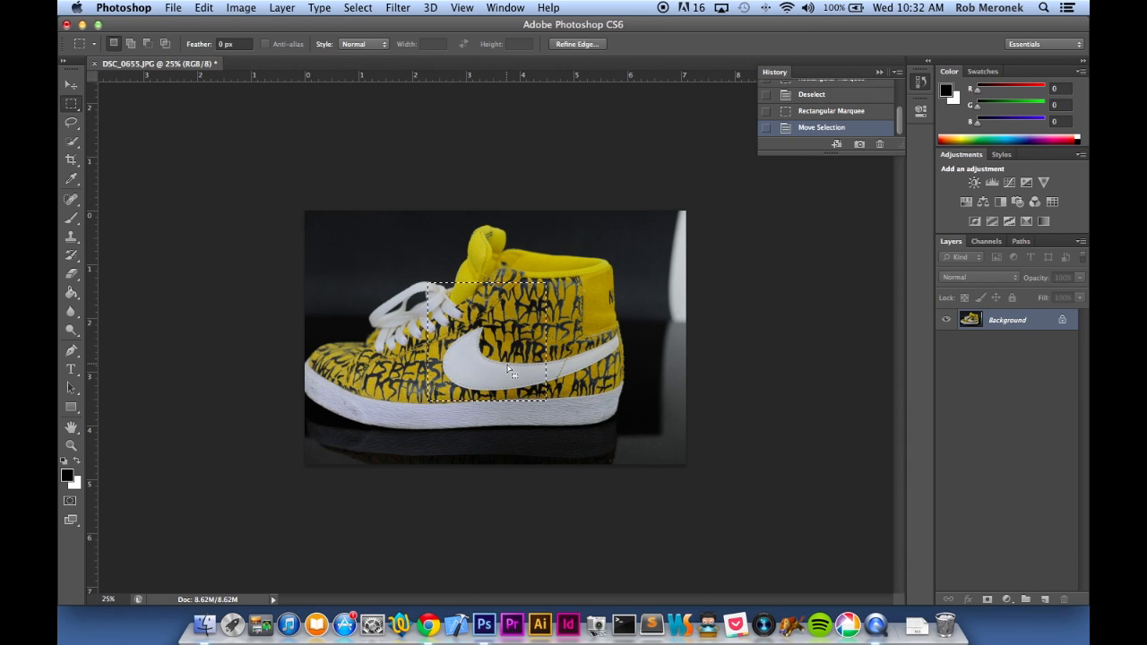
left_click(241, 8)
left_click(260, 181)
Resize the cropped DSC_0655.JPG to 900 pixels wide and save it for the web
key("super+alt+i")
type("900")
key("Return")
key("super+alt+shift+s")
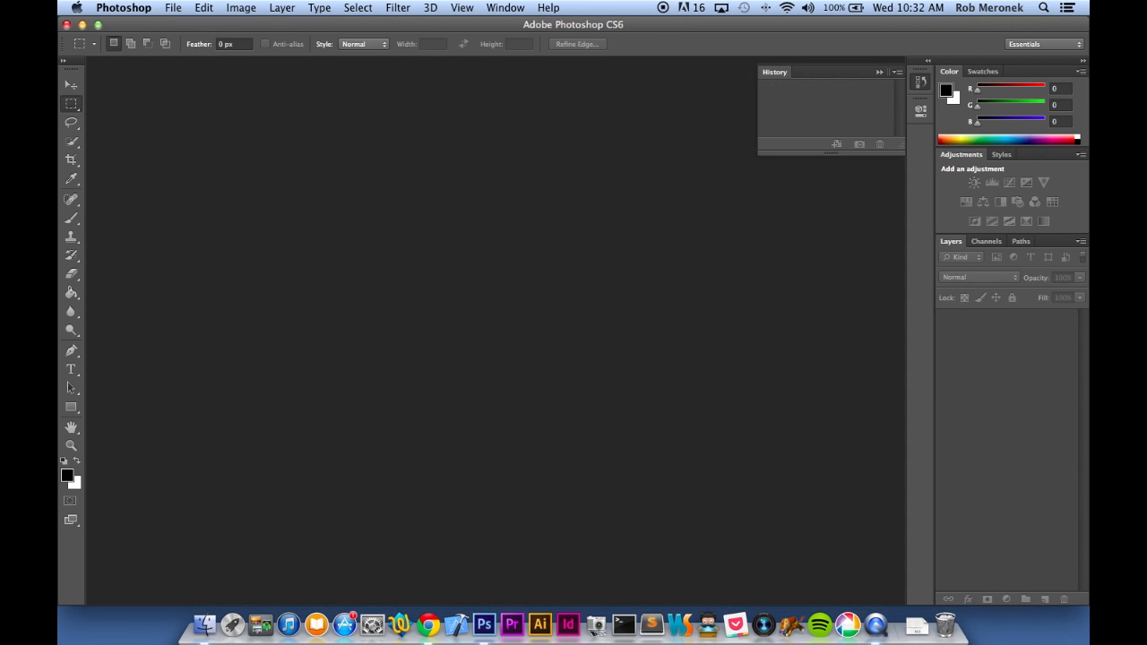
Switch to the inventory site in the browser and choose 3.jpg from the blazer formatted folder as the main colorway photo
key("super+Tab")
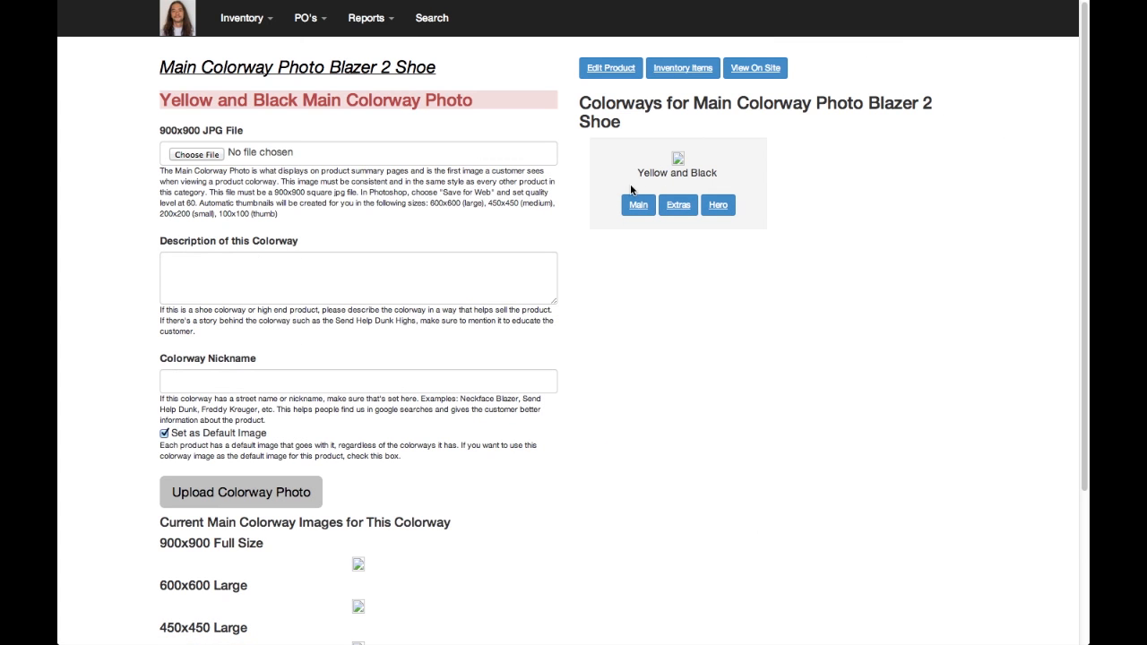
left_click(199, 154)
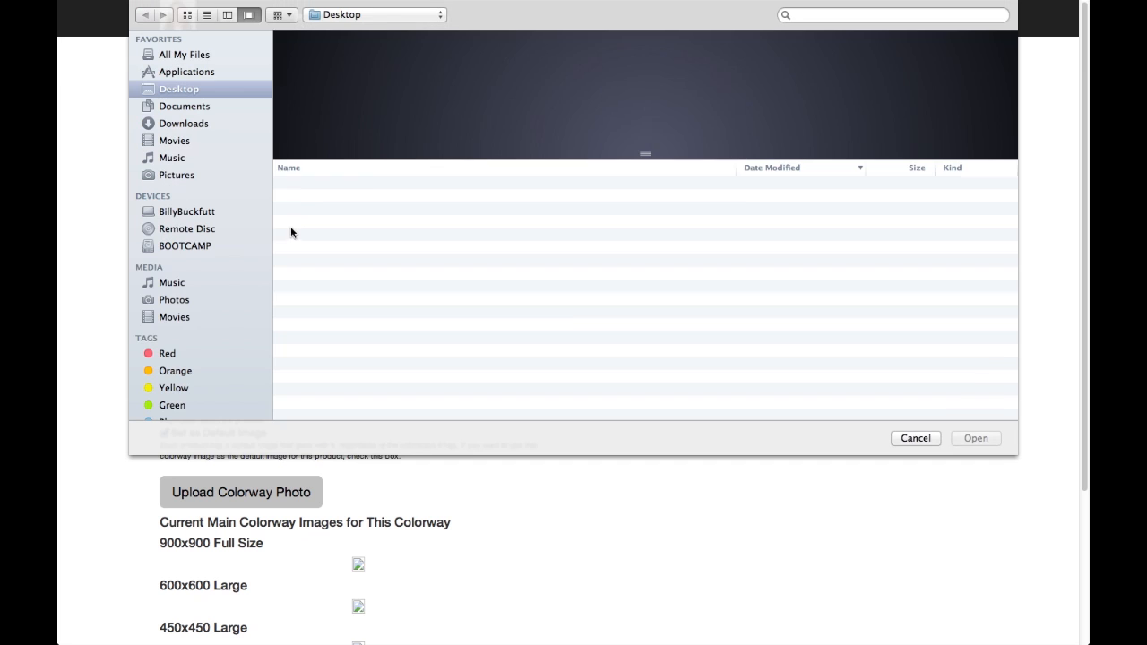
double_click(304, 186)
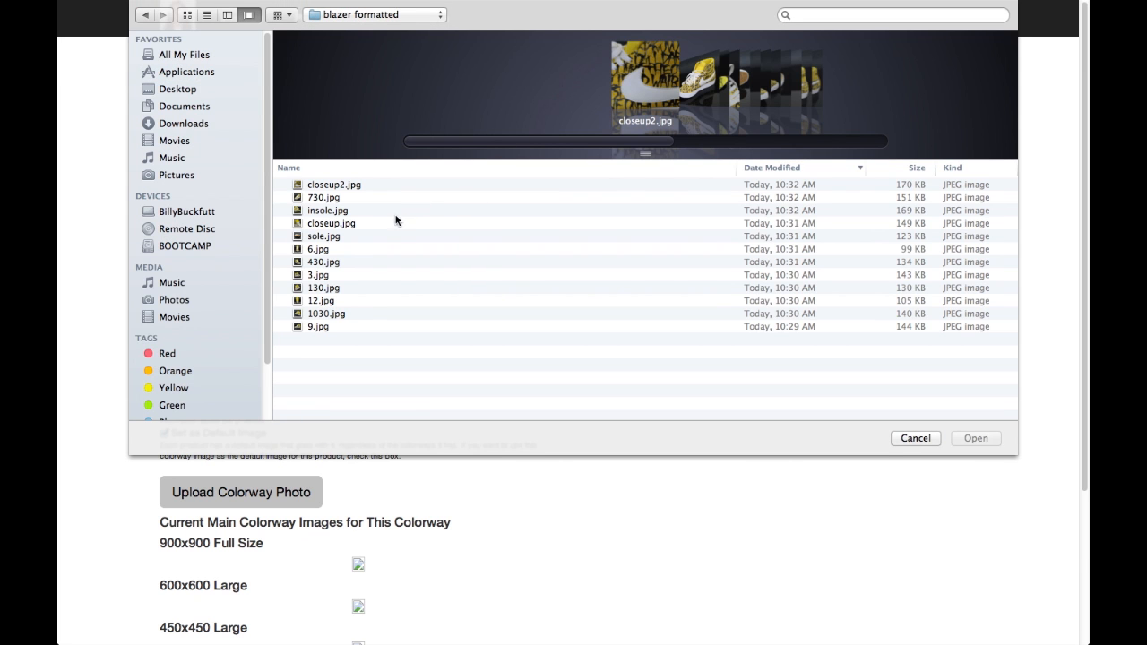
left_click(363, 274)
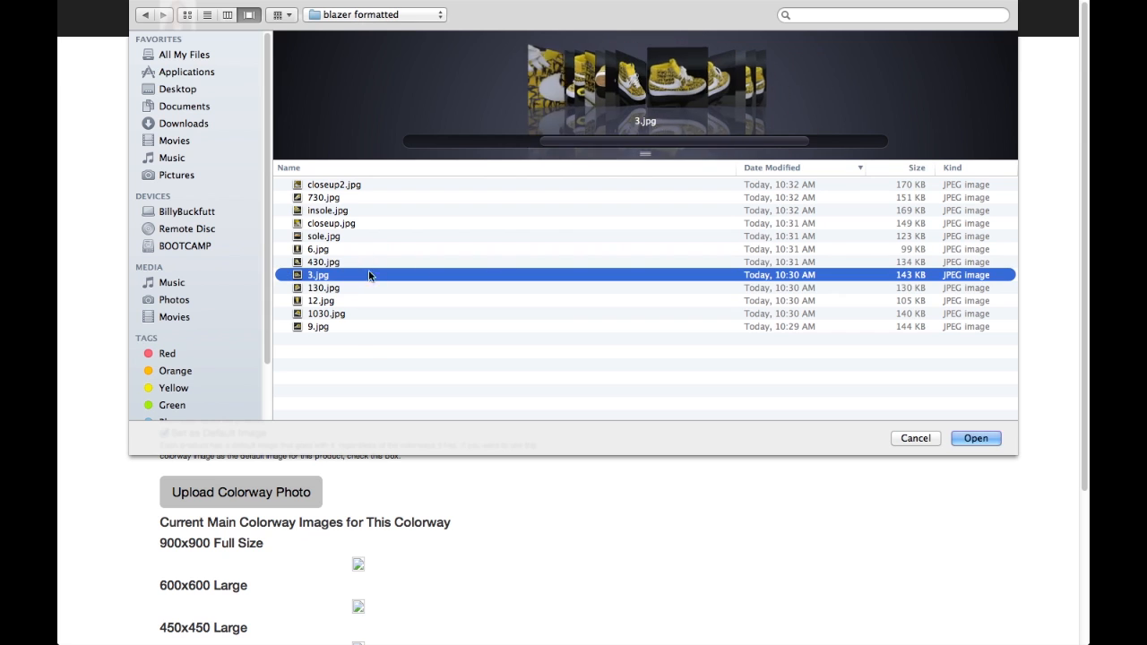
left_click(968, 439)
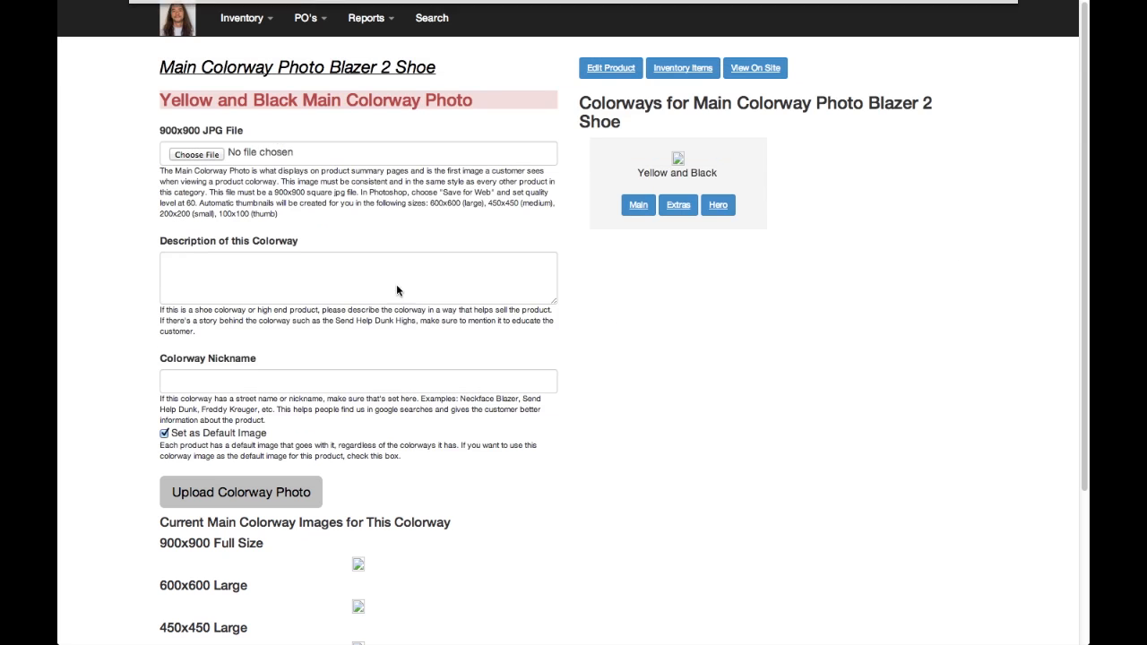
Enter the colorway description "Neckface is nuts. He drew this shoe and now you can put it on your foot. These are the Chronicles 2 riders."
left_click(226, 279)
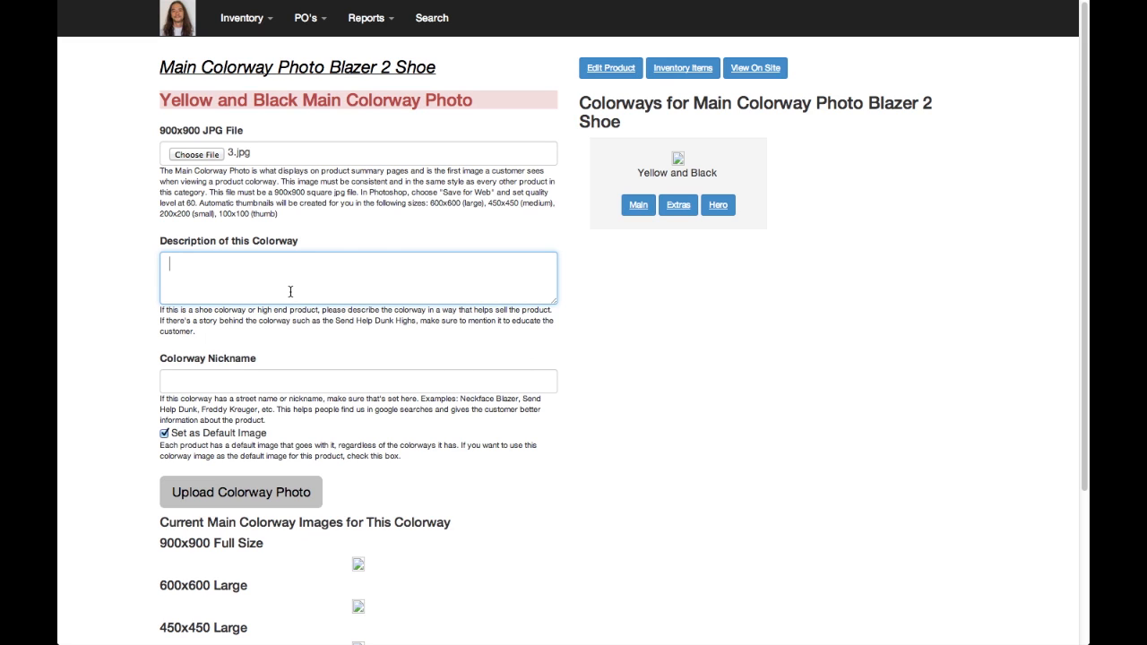
key("Tab")
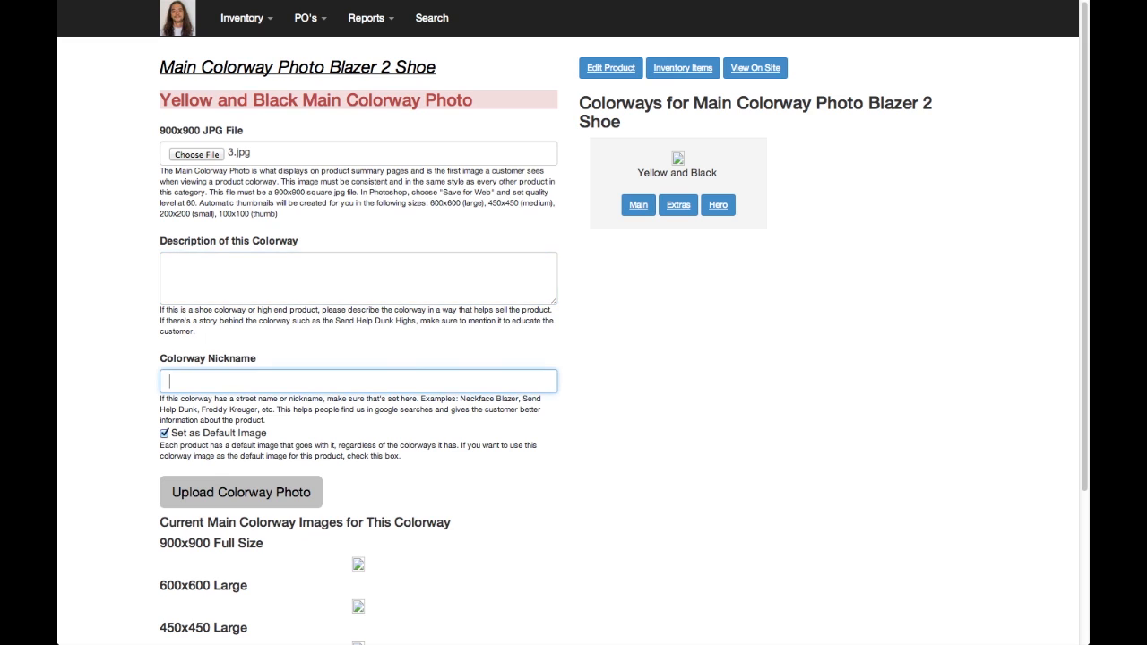
key("shift+Tab")
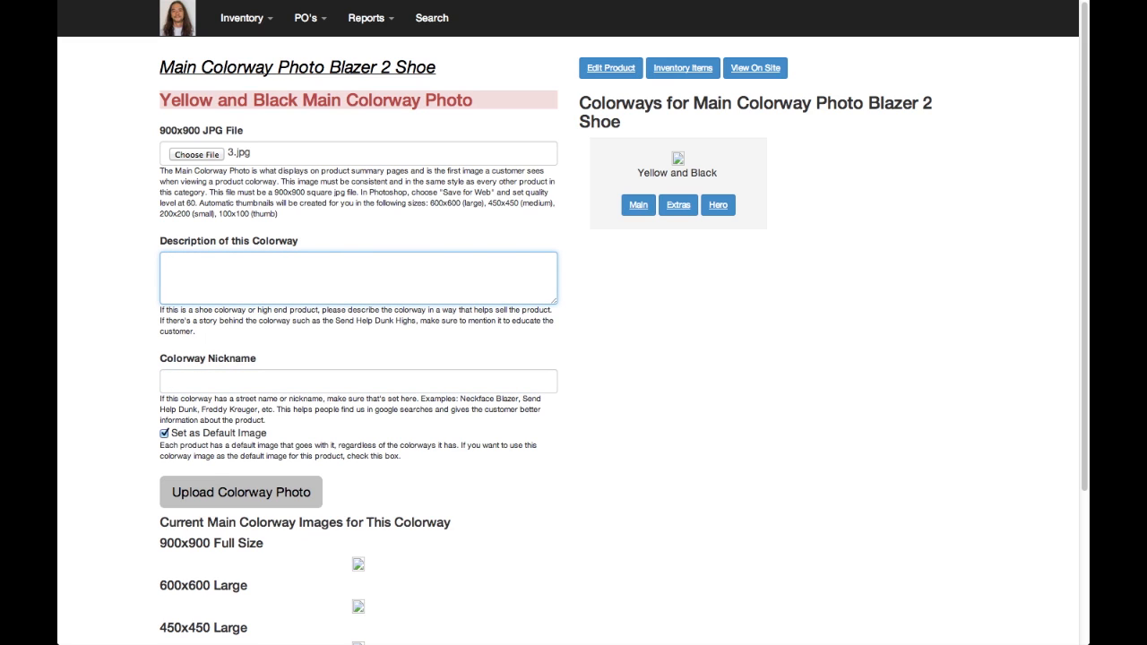
type("is nuts.  He drew this shoe and n")
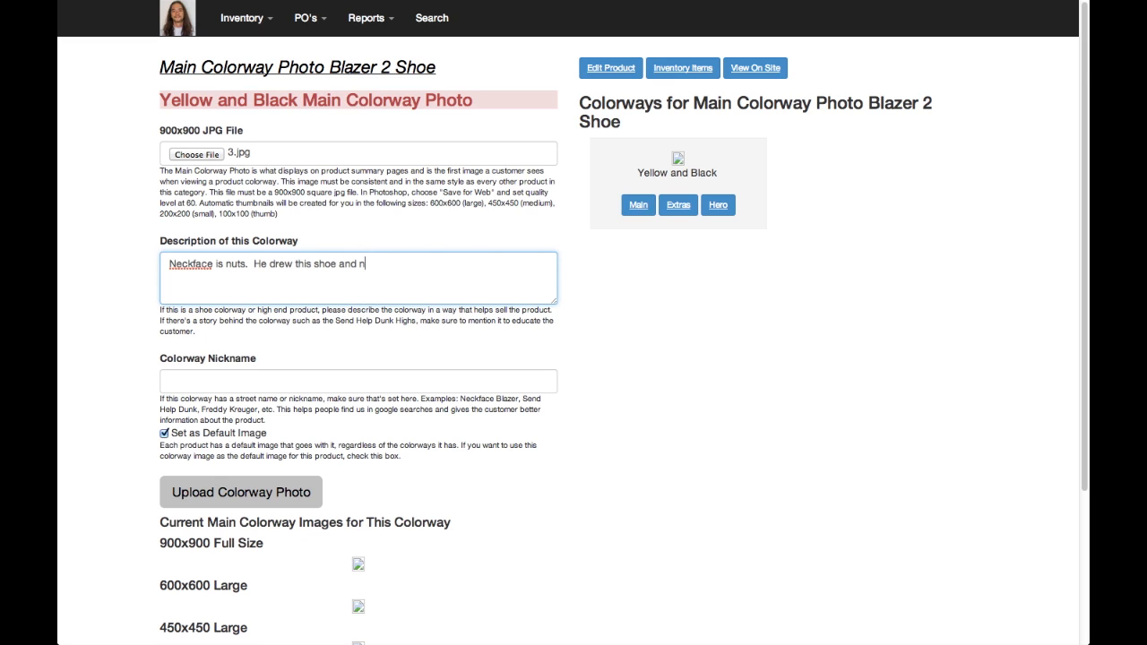
type("ow you can put it on your foot.  These")
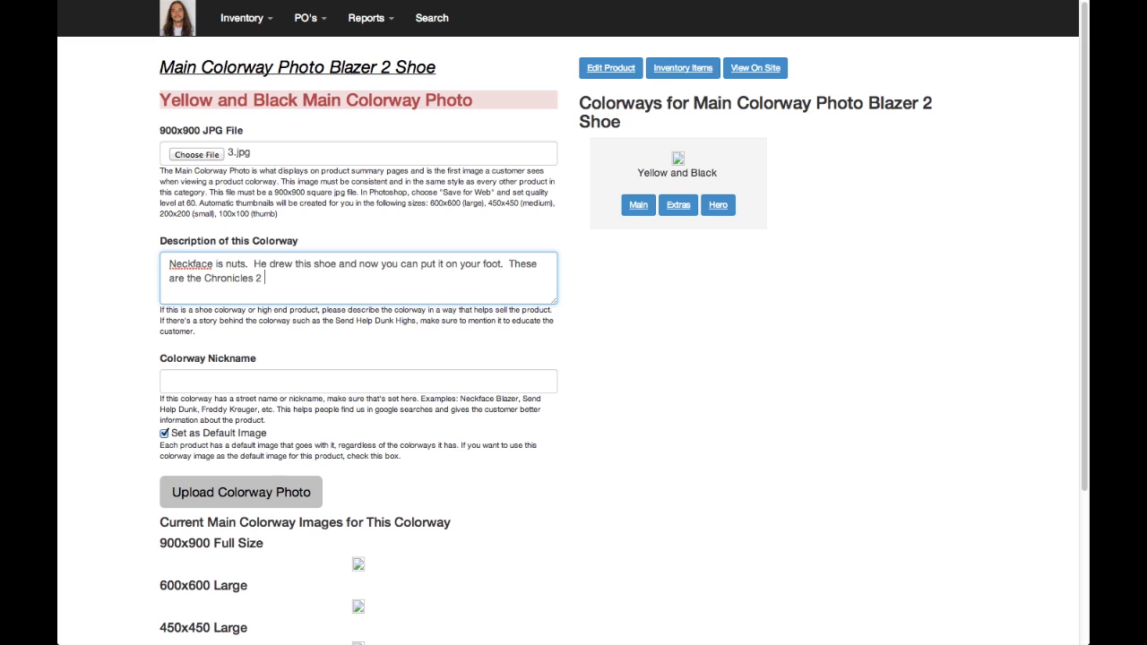
type("s.")
Set the colorway nickname to "Neckface Blazer Chronicles 2" and upload the main colorway photo as the default image
key("Tab")
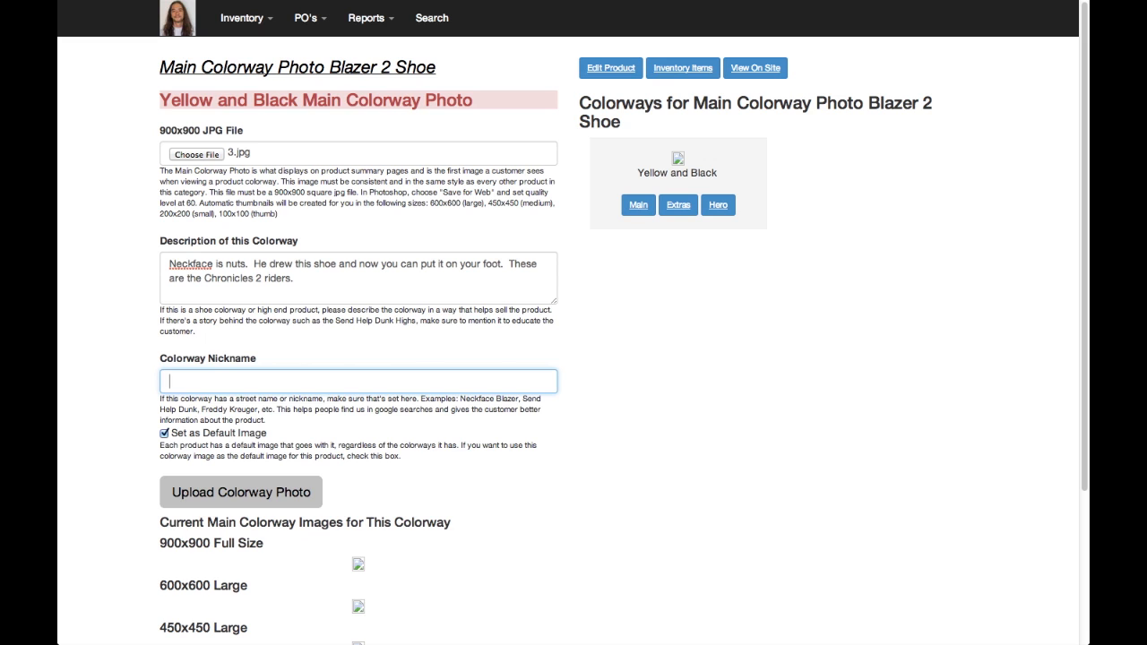
type("Neckfa")
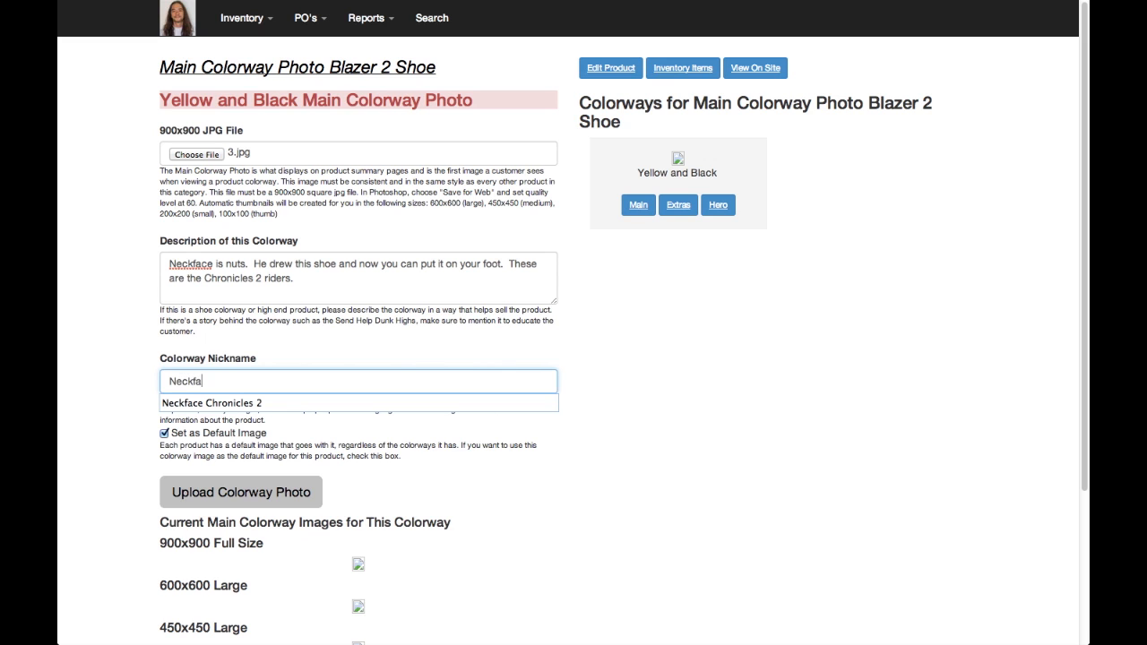
type("ce Blazer Chronicles 2")
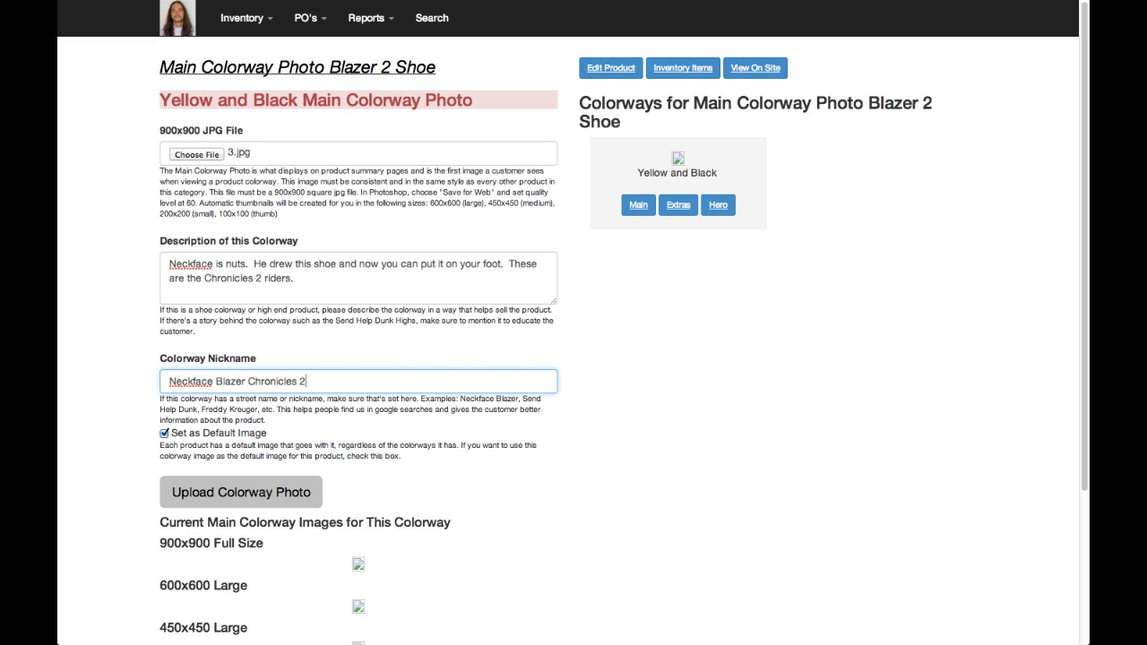
key("Tab")
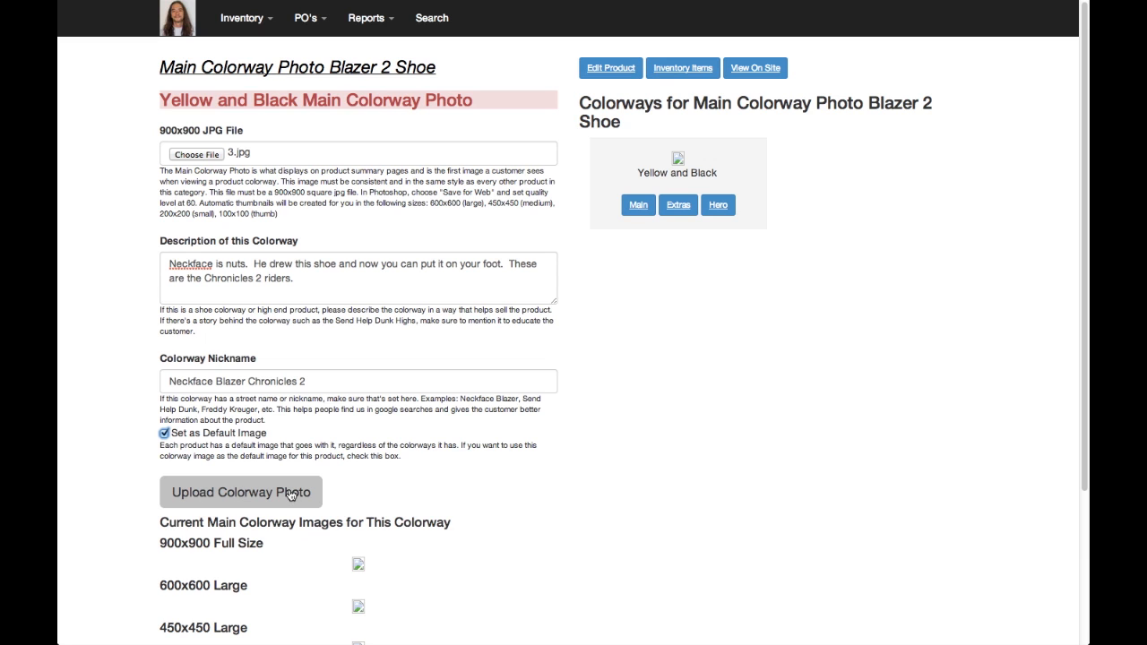
left_click(292, 493)
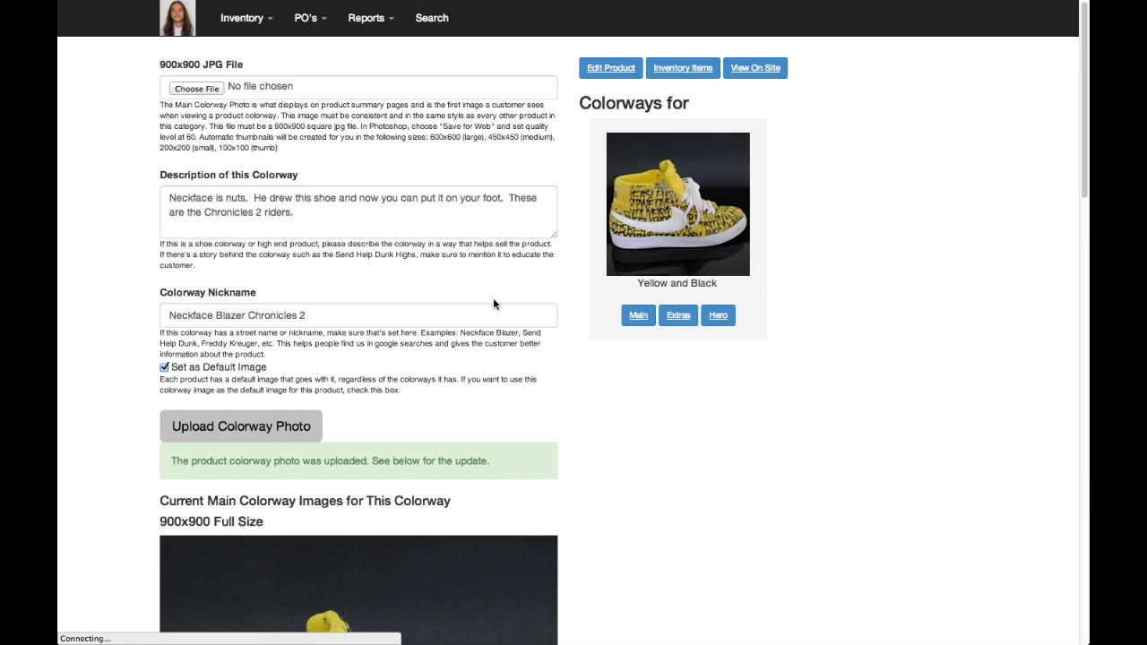
Open the extra photos form for the Yellow and Black colorway and look over its photo slots and the available image files
left_click(677, 320)
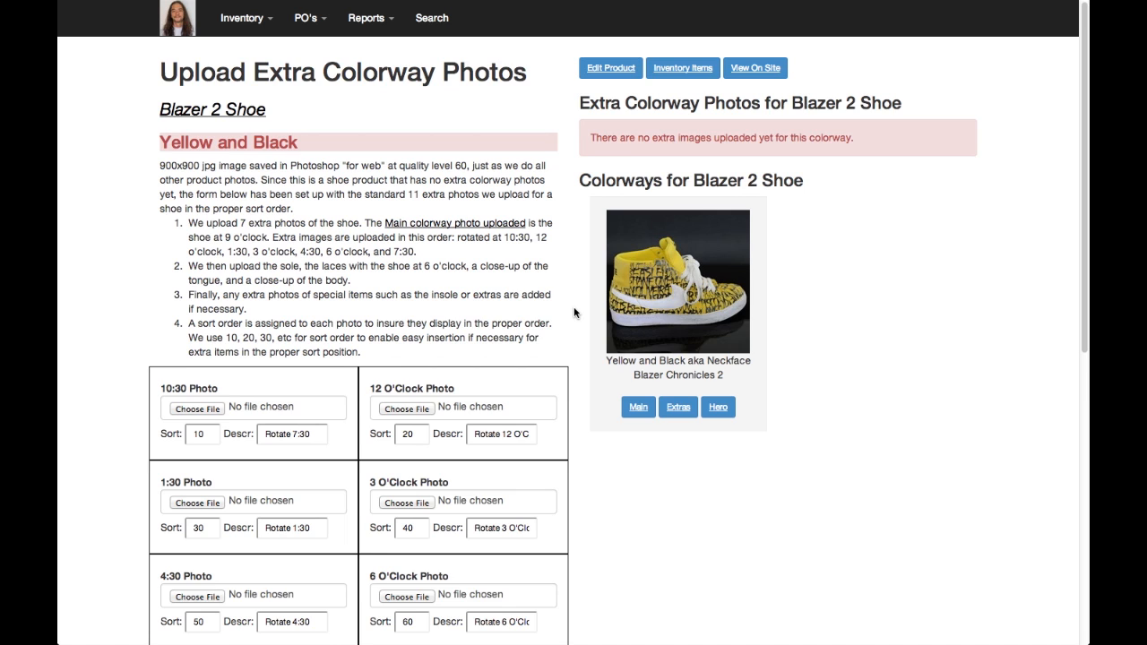
scroll(575, 313, "down", 8)
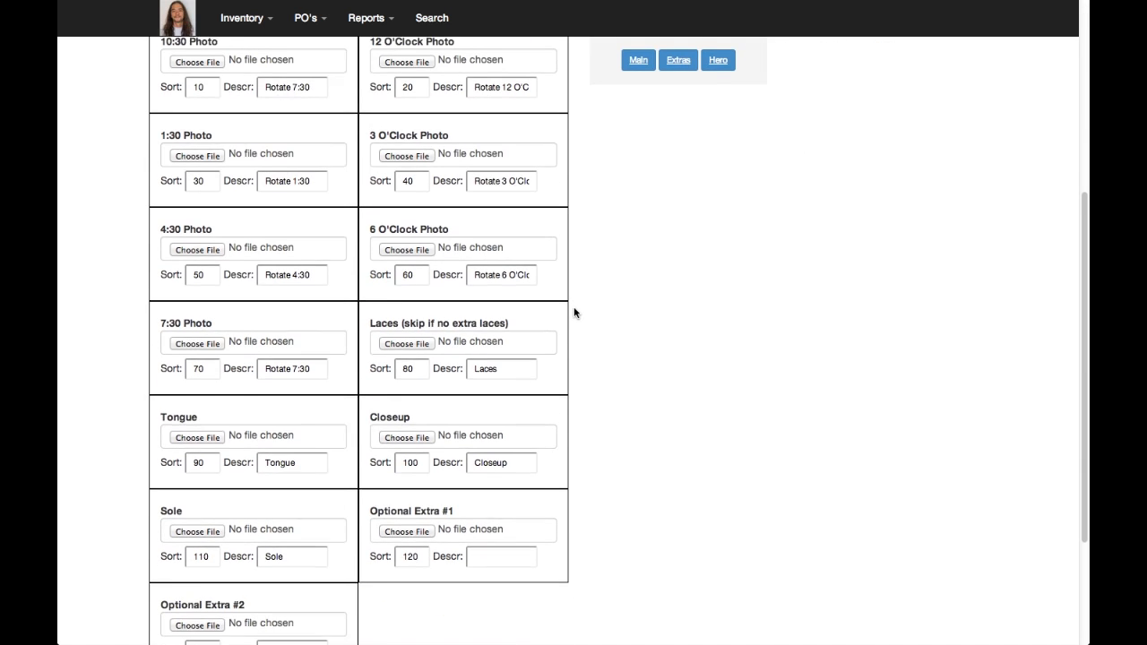
scroll(574, 313, "up", 3)
scroll(574, 312, "up", 3)
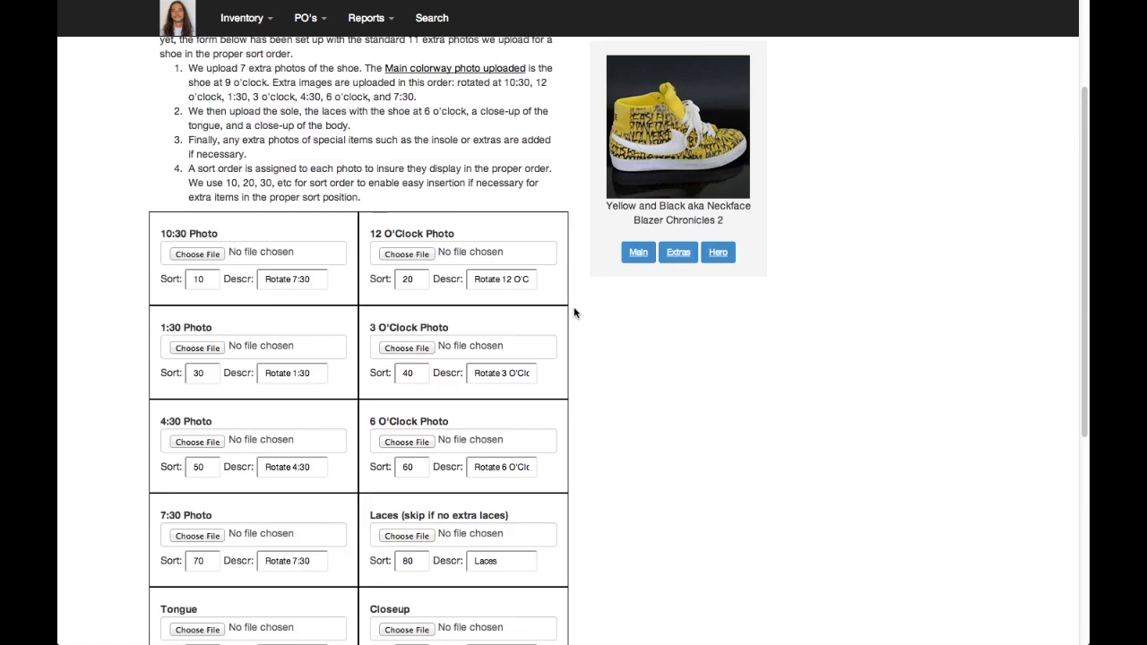
left_click(198, 297)
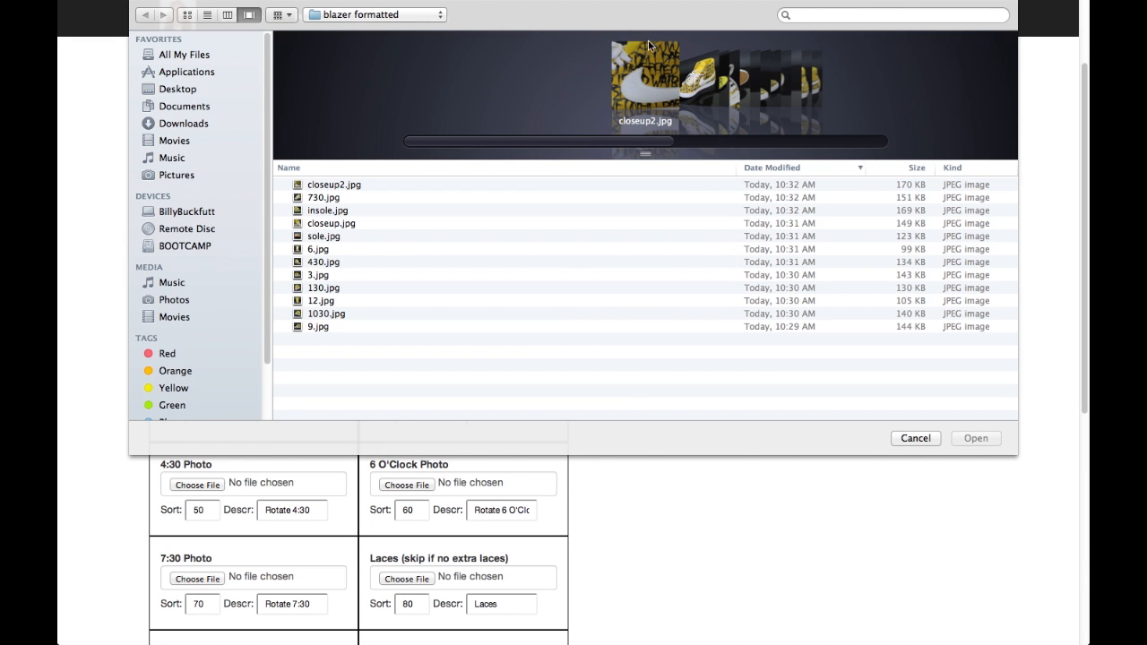
left_click(923, 437)
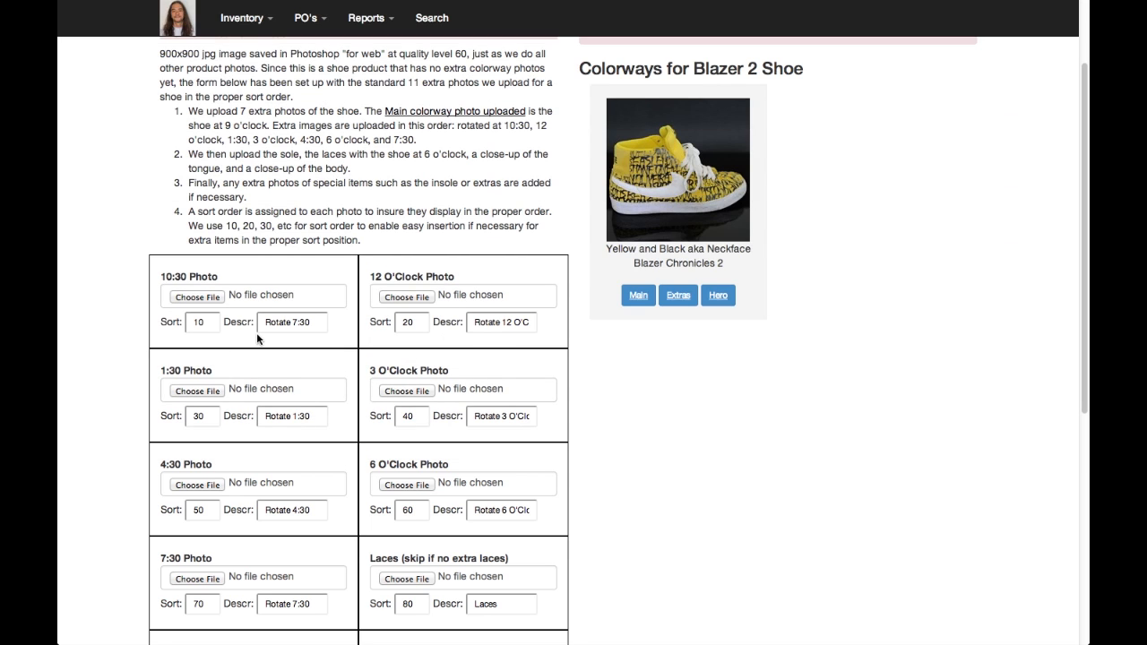
Choose 1030.jpg for the 10:30 photo and 12.jpg for the 12 O'Clock photo
left_click(212, 299)
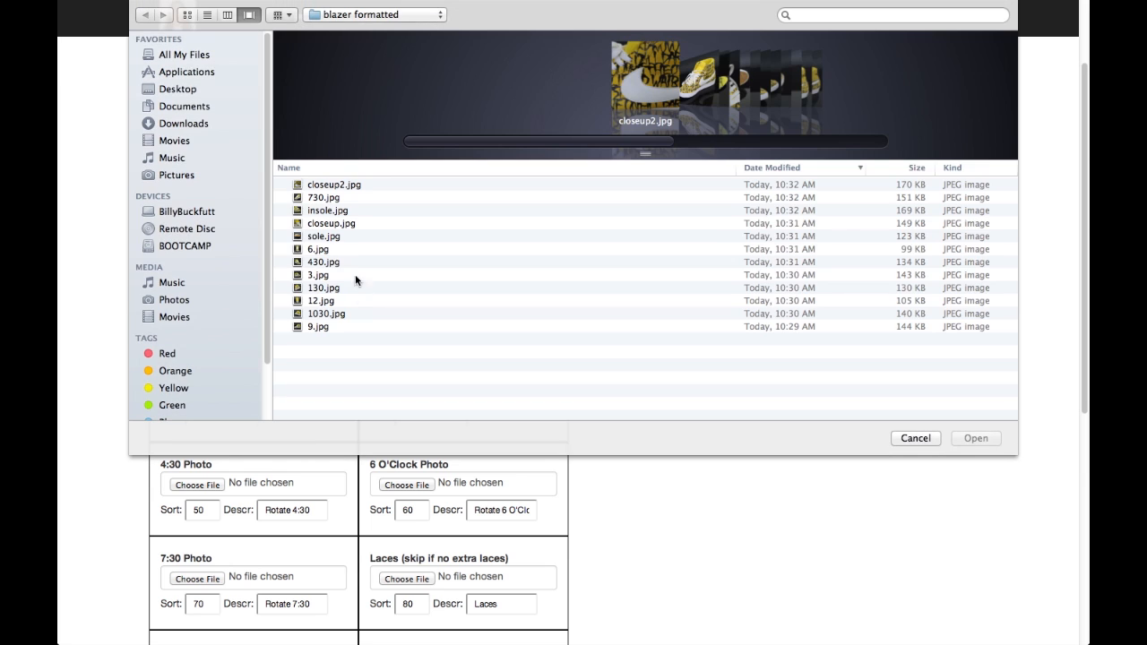
double_click(326, 314)
left_click(414, 299)
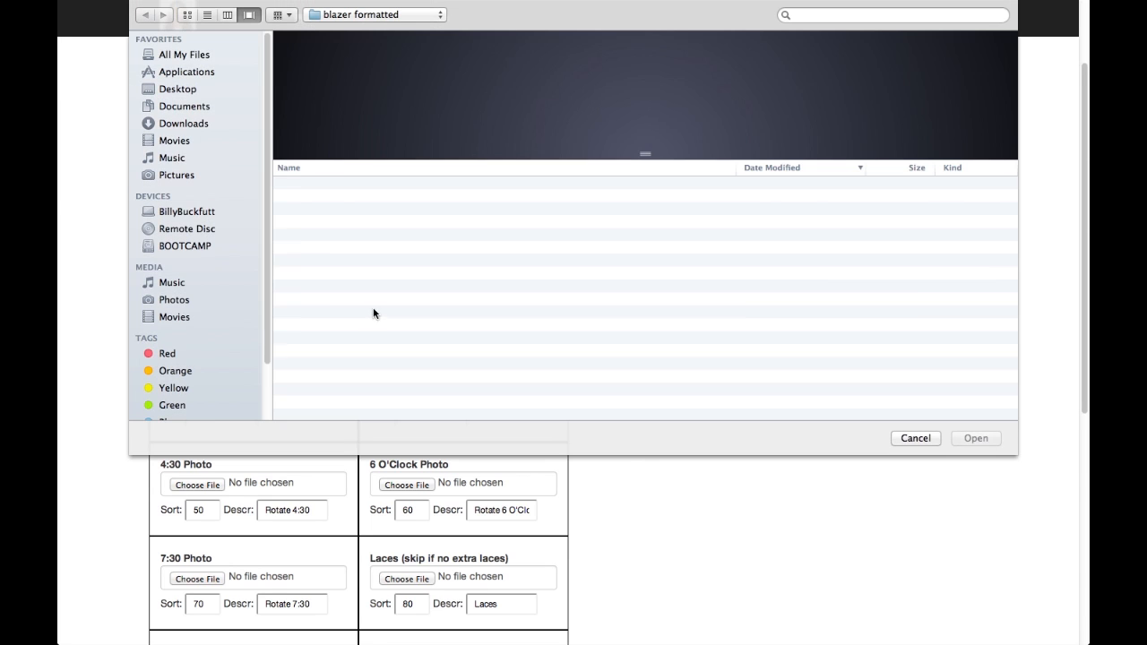
left_click(339, 302)
double_click(339, 302)
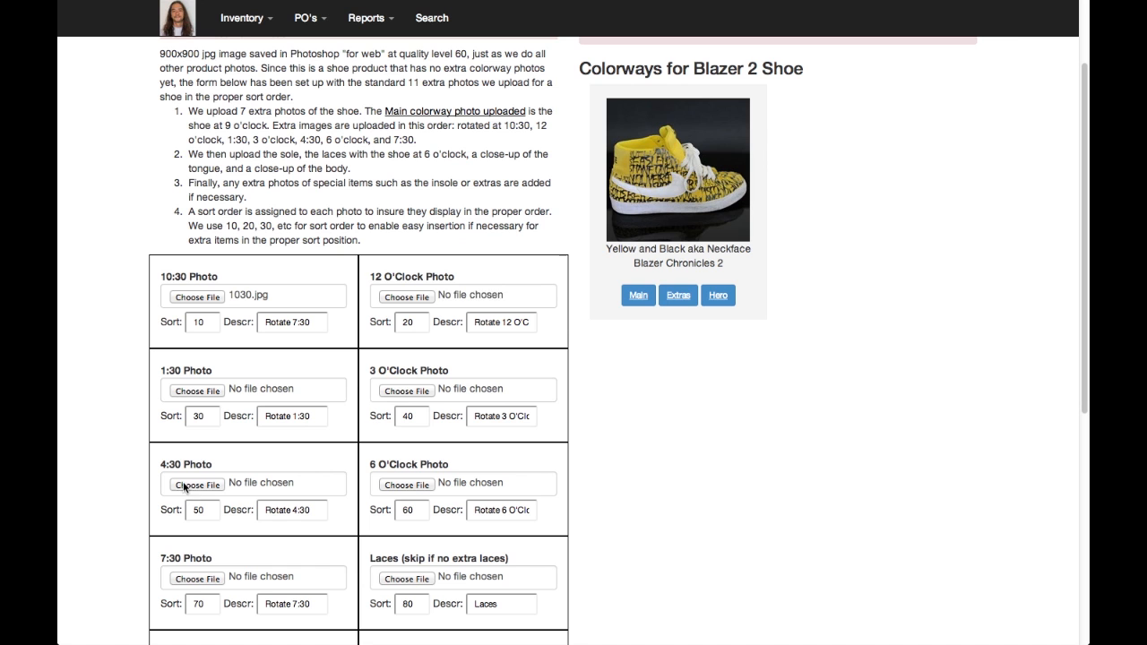
Choose 130.jpg for the 1:30 photo and 3.jpg for the 3 O'Clock photo
left_click(199, 393)
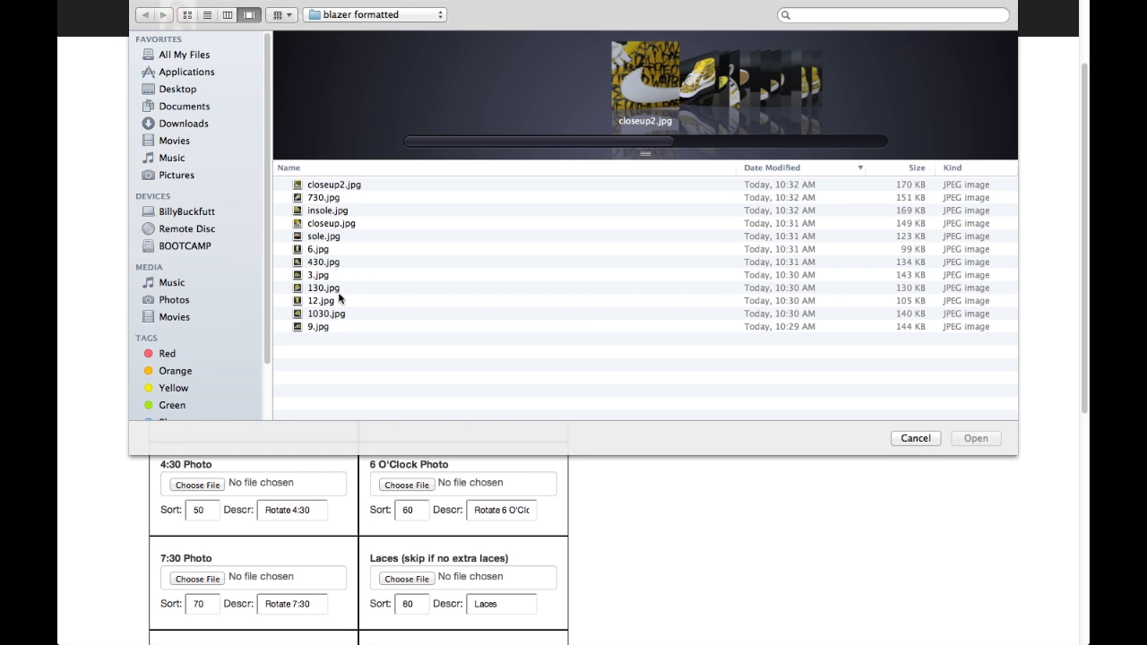
left_click(336, 286)
double_click(336, 287)
left_click(395, 392)
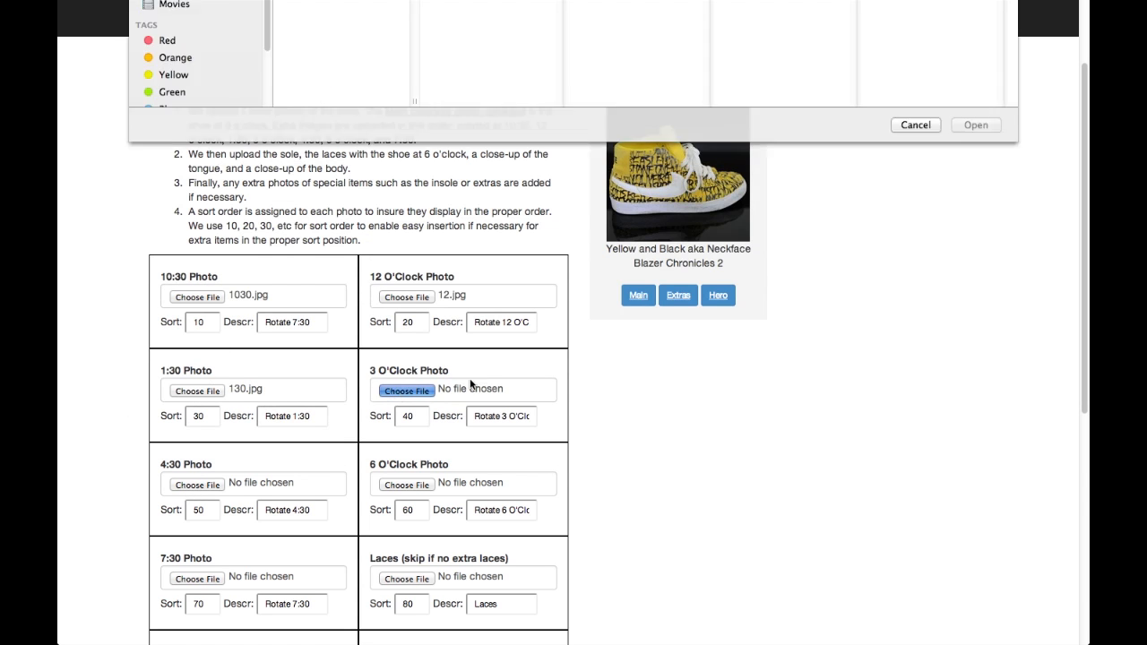
left_click(346, 275)
double_click(346, 274)
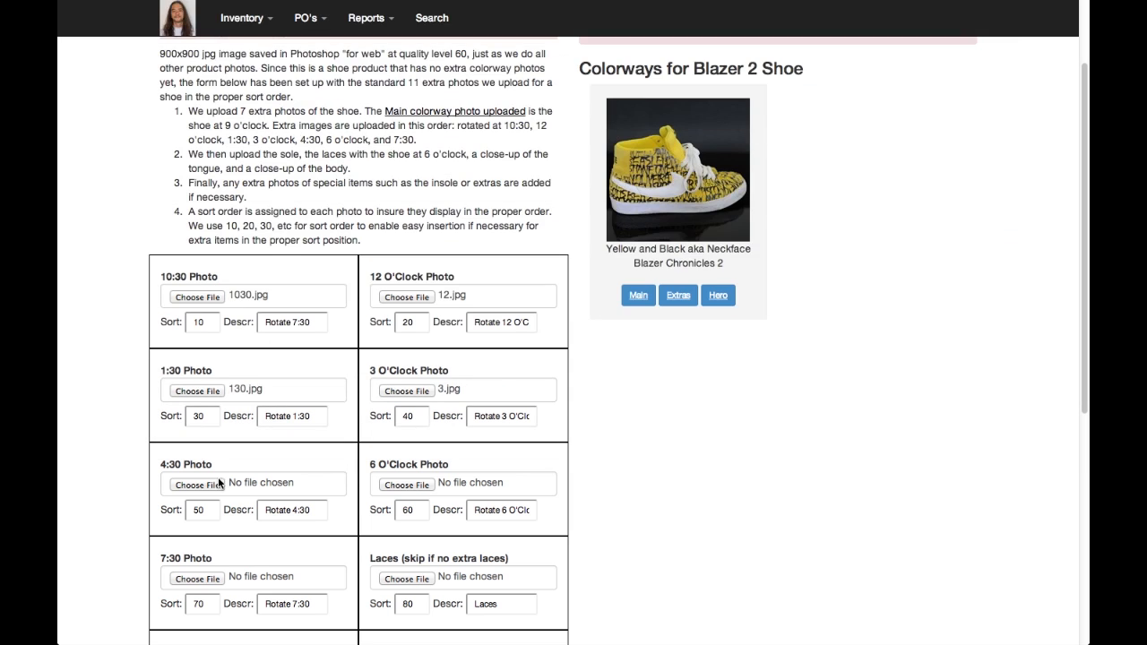
Choose 430.jpg for the 4:30 photo, 6.jpg for the 6 O'Clock photo and 730.jpg for the 7:30 photo
left_click(209, 485)
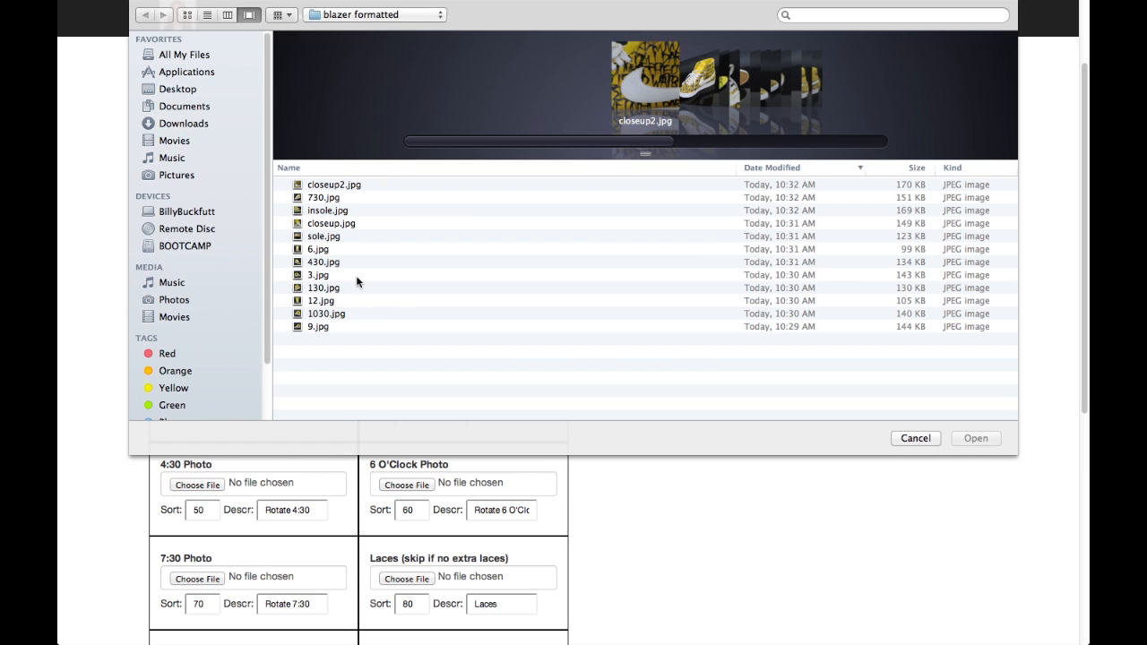
double_click(351, 262)
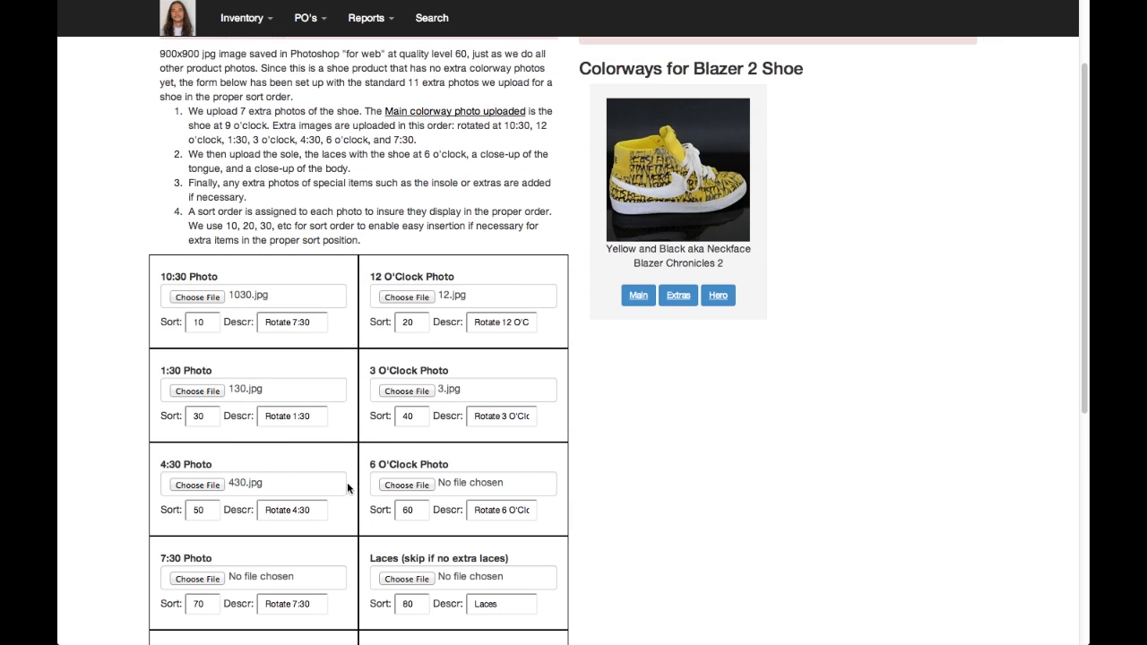
left_click(406, 485)
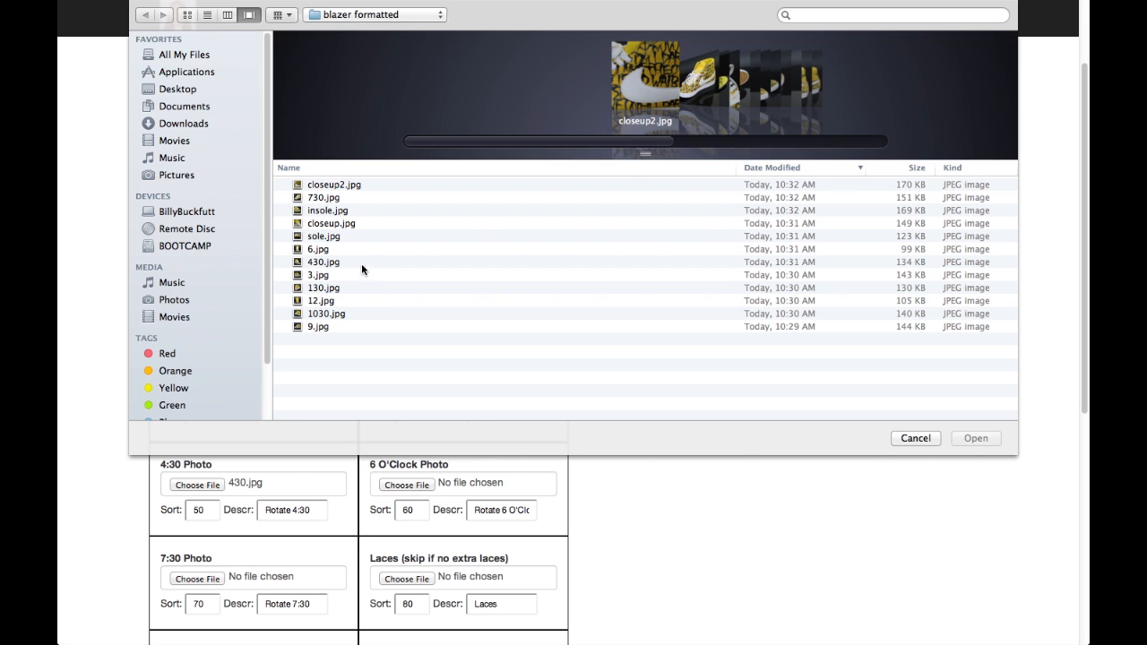
double_click(358, 249)
left_click(197, 578)
double_click(335, 199)
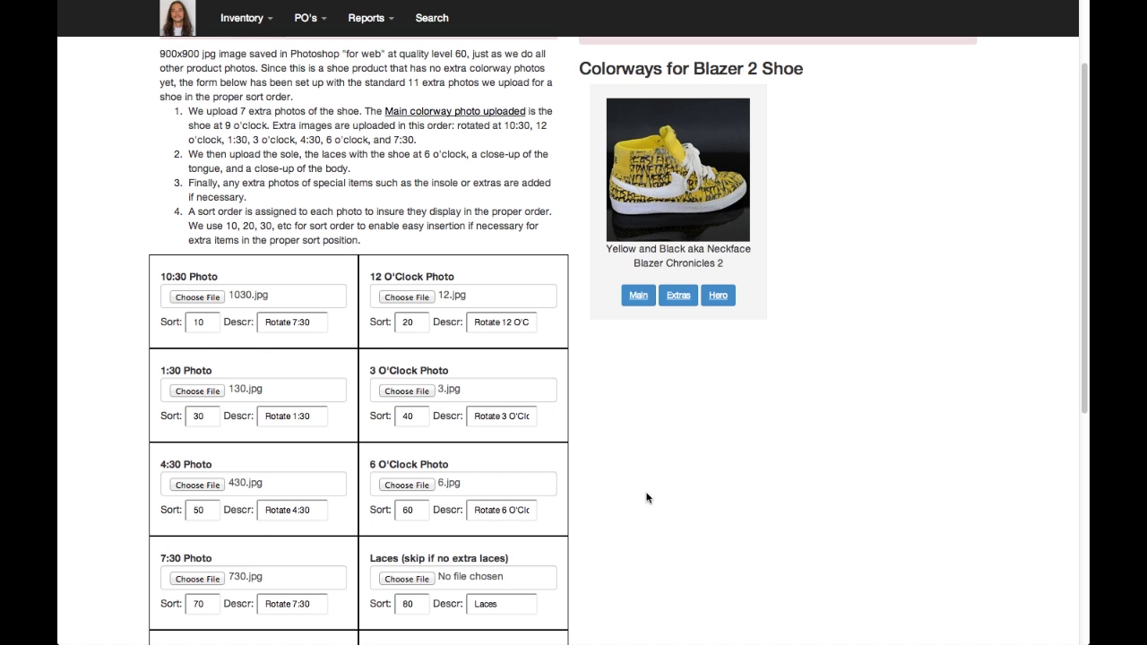
Choose closeup.jpg for the Tongue photo and closeup2.jpg for the Closeup photo, skipping the Laces photo
scroll(648, 493, "down", 5)
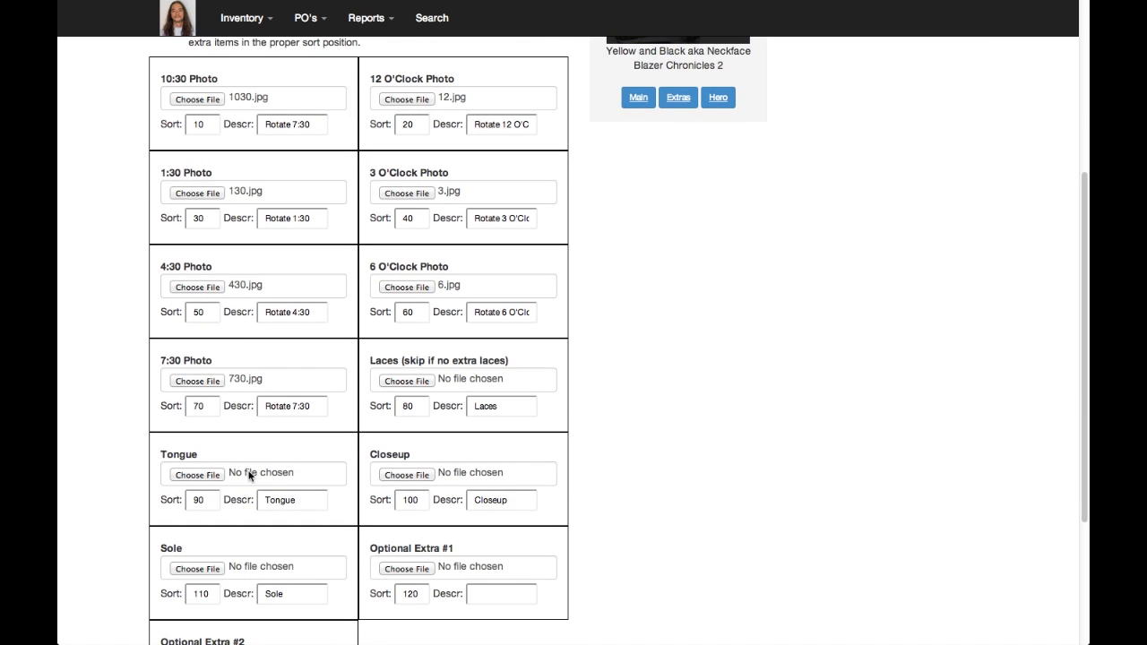
left_click(195, 477)
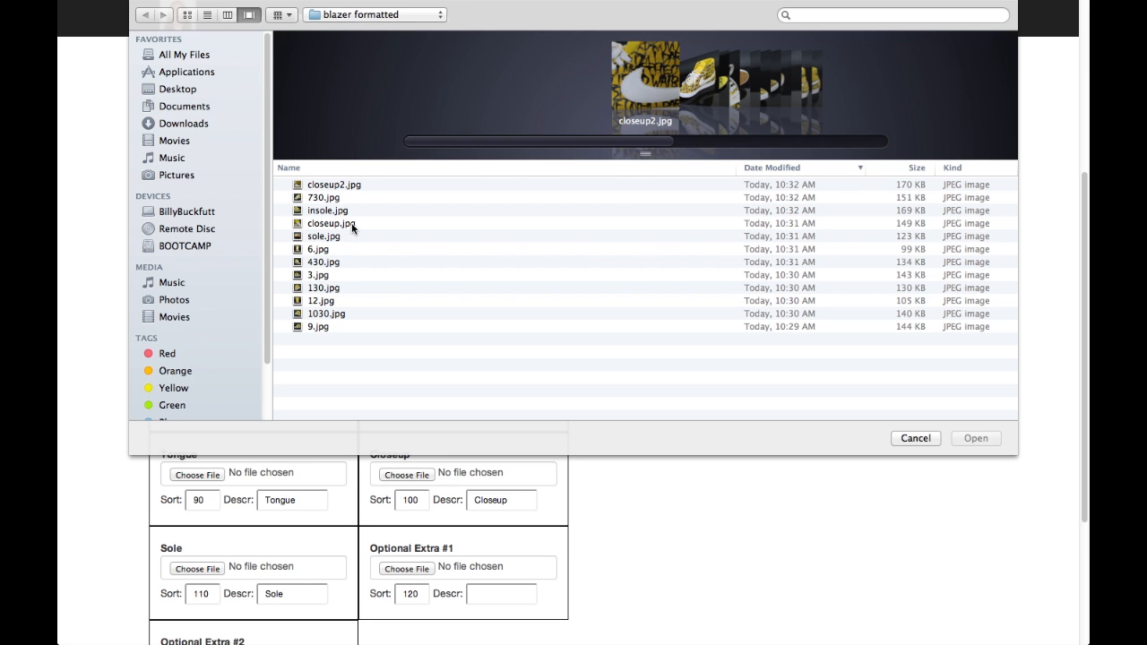
double_click(351, 225)
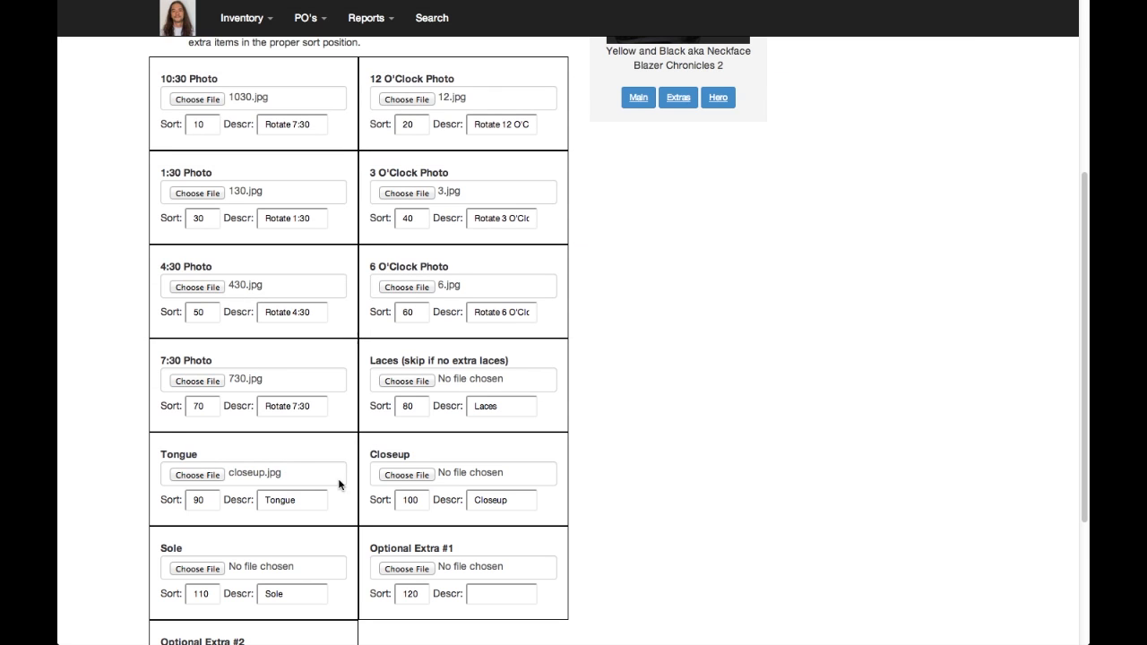
left_click(395, 474)
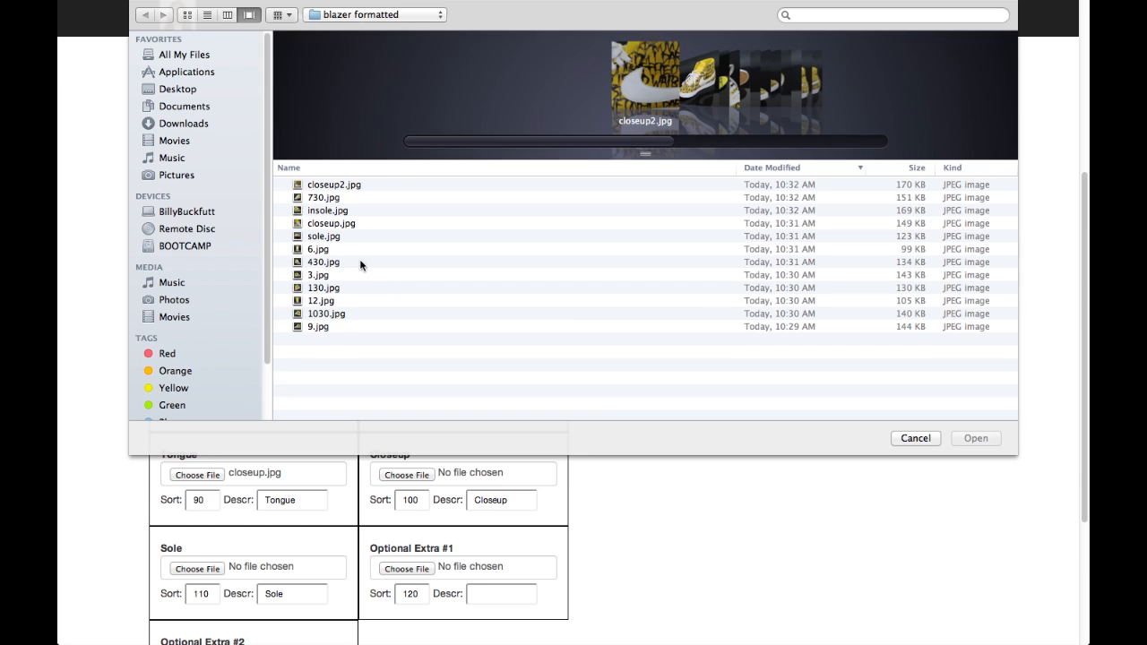
double_click(358, 186)
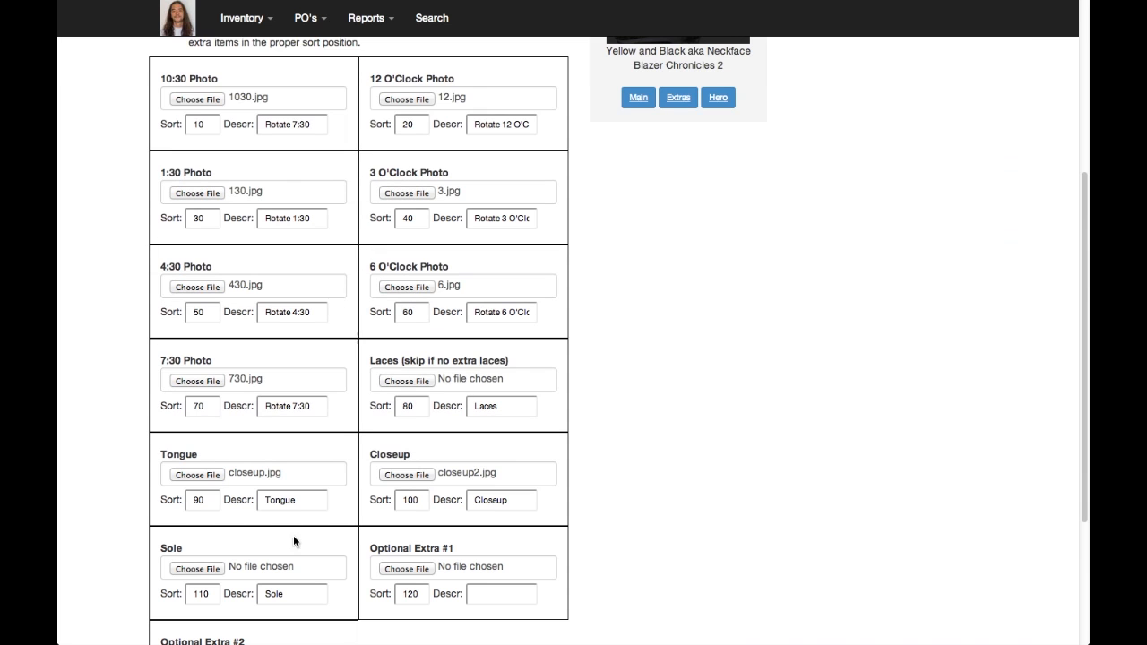
Choose sole.jpg from the blazer formatted folder for the Sole photo
scroll(702, 473, "down", 1)
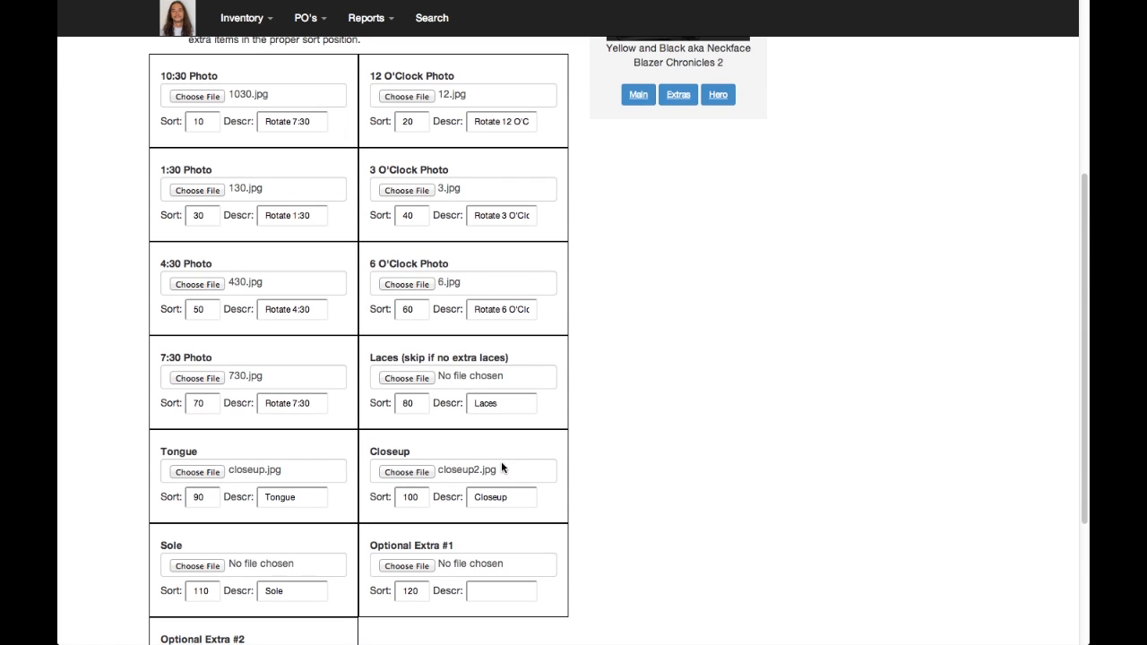
left_click(221, 566)
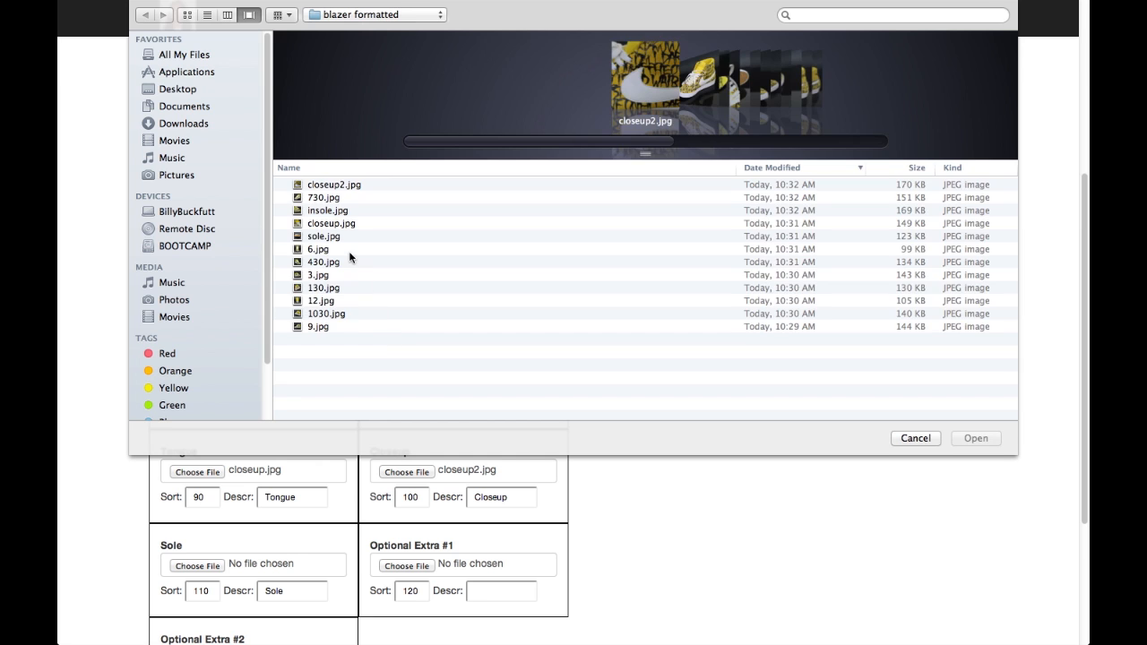
left_click(348, 239)
double_click(348, 239)
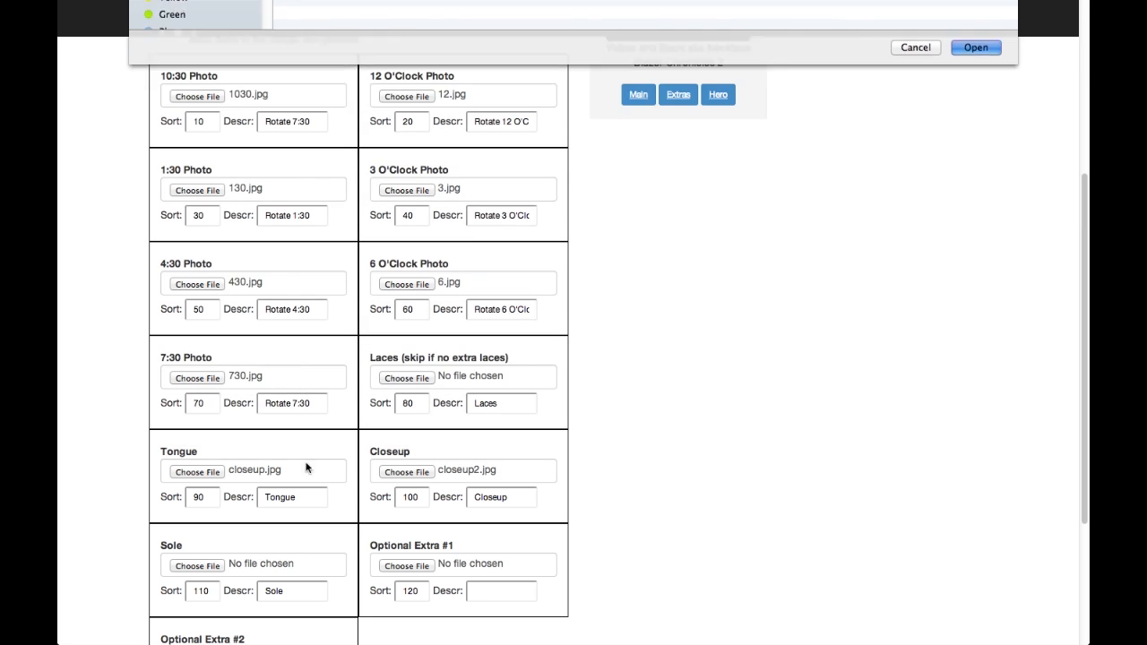
Choose insole.jpg for the Optional Extra #1 photo and set its description to Insole
left_click(407, 566)
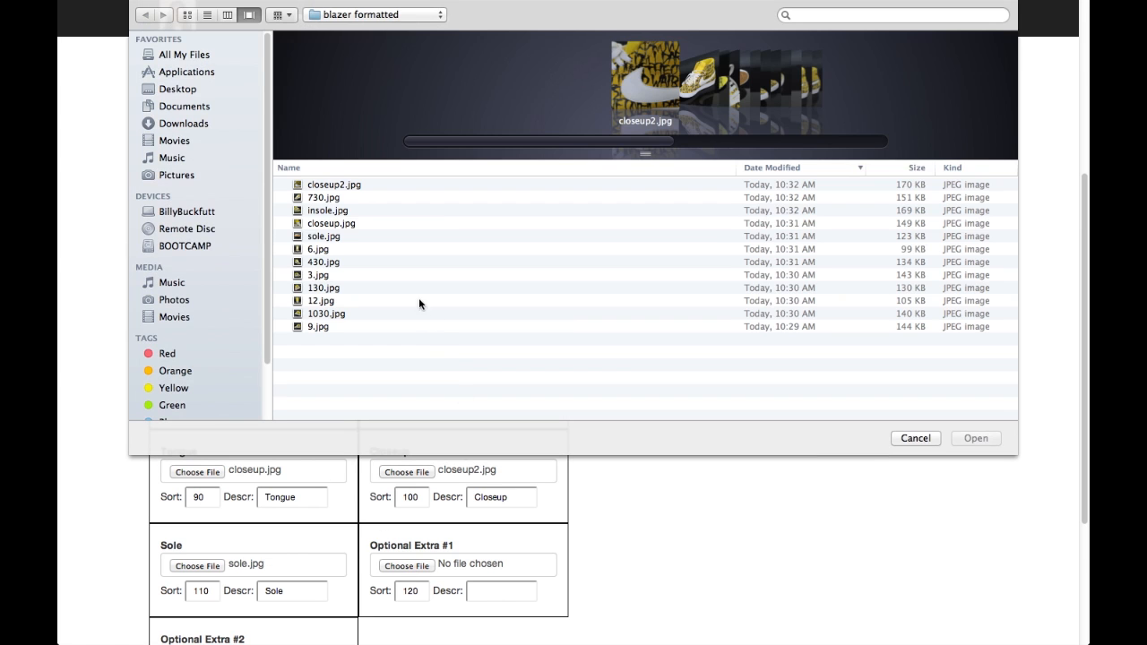
double_click(349, 212)
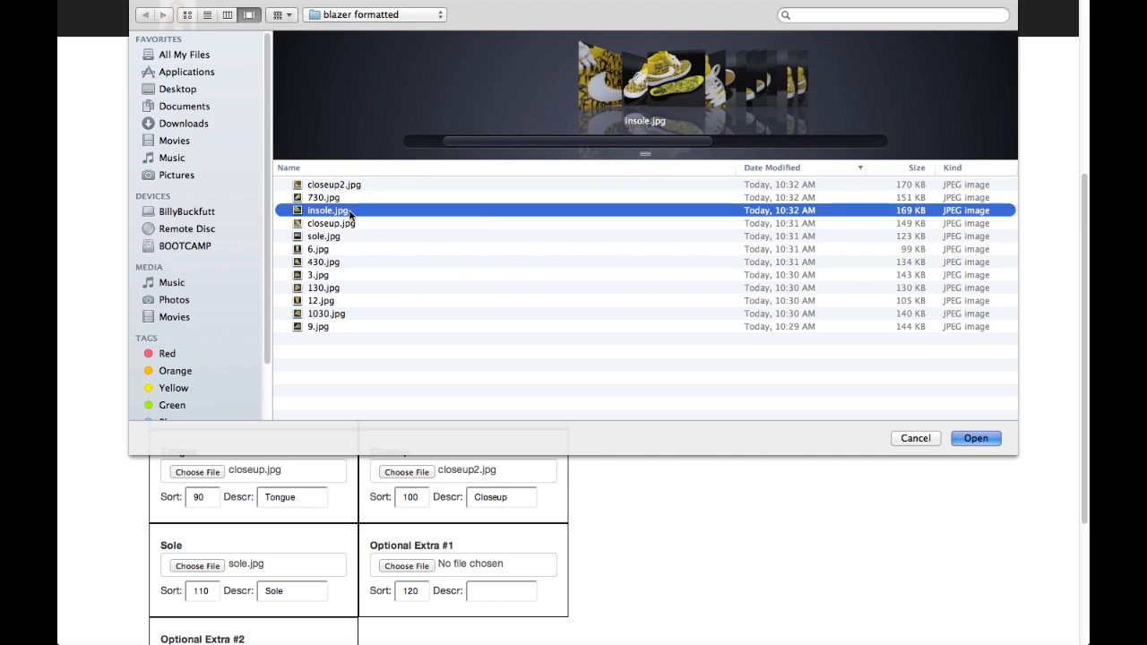
left_click(496, 590)
type("Insole")
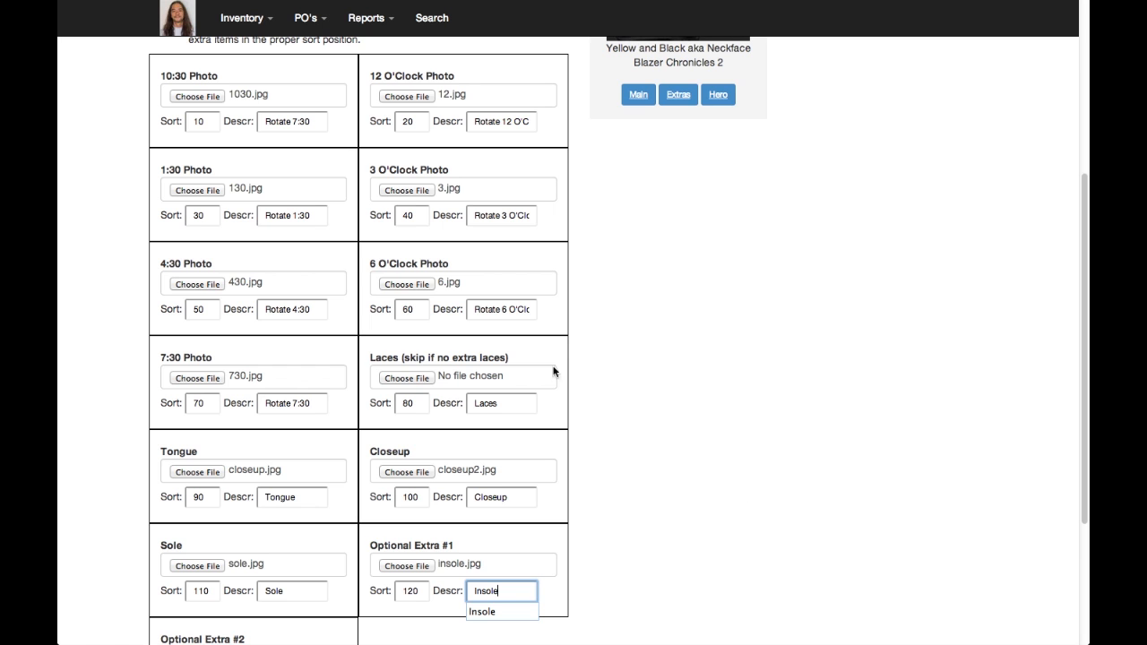
Submit the extra shoe photos and look over the uploaded Yellow and Black images
scroll(644, 454, "down", 5)
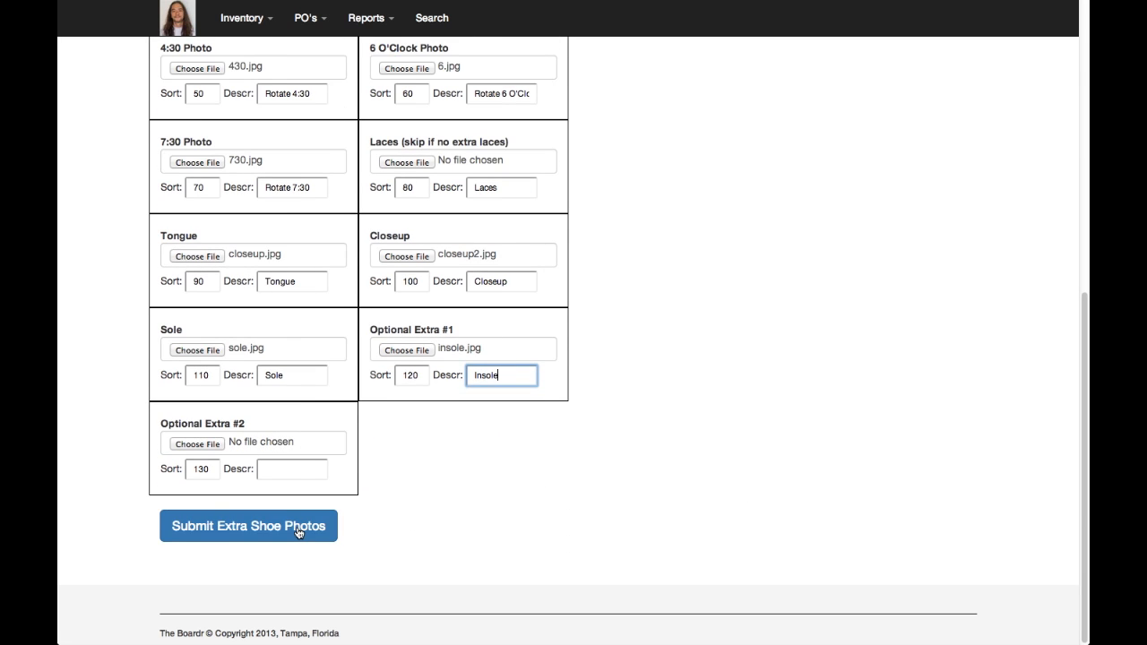
left_click(303, 532)
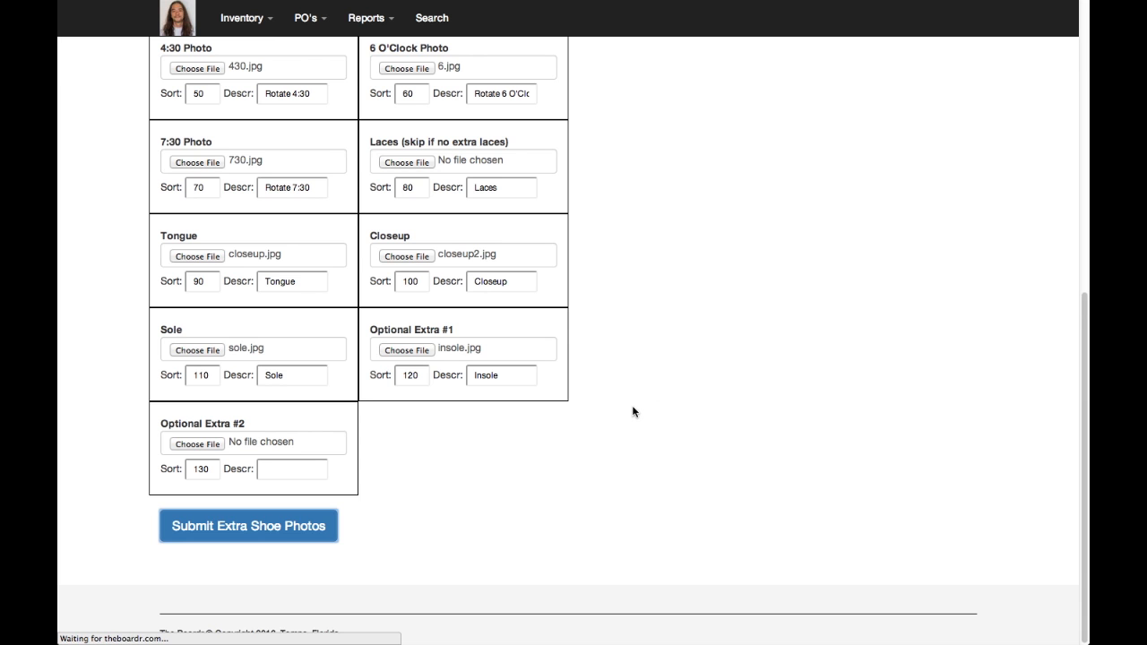
scroll(625, 410, "up", 6)
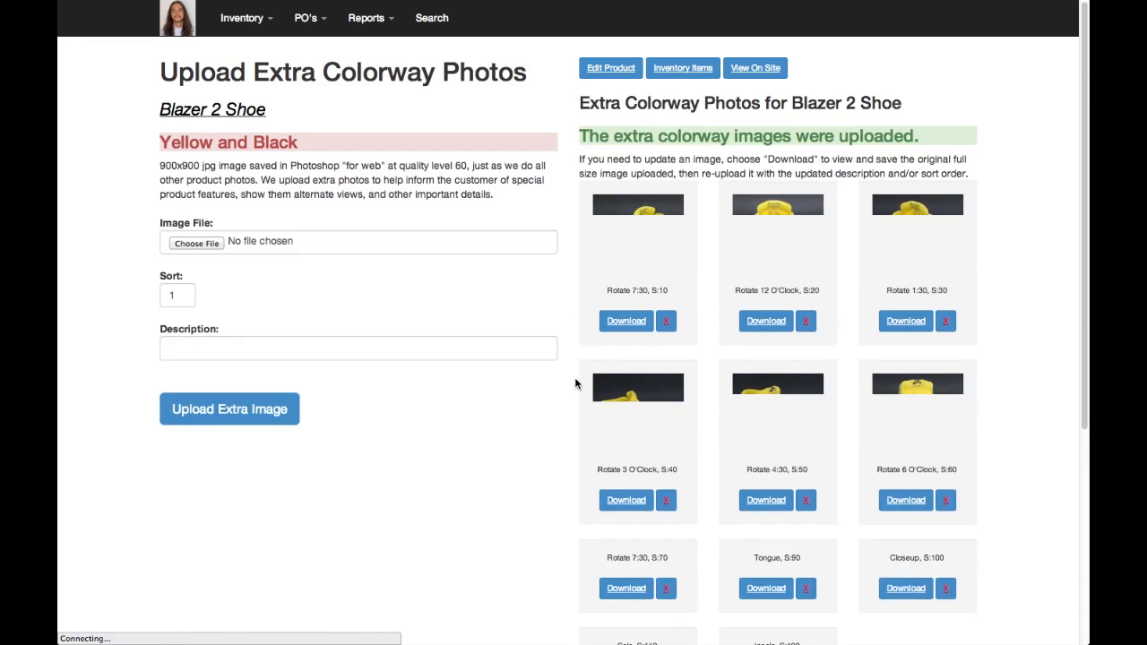
scroll(577, 376, "down", 2)
scroll(576, 376, "down", 5)
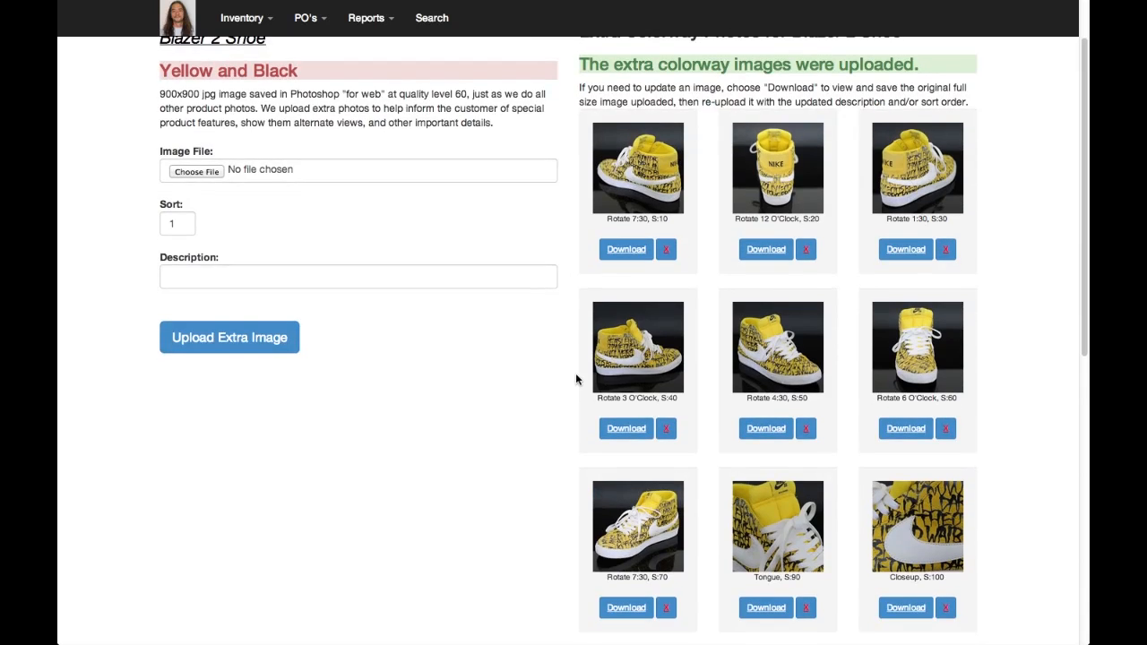
scroll(576, 376, "up", 5)
scroll(575, 379, "up", 2)
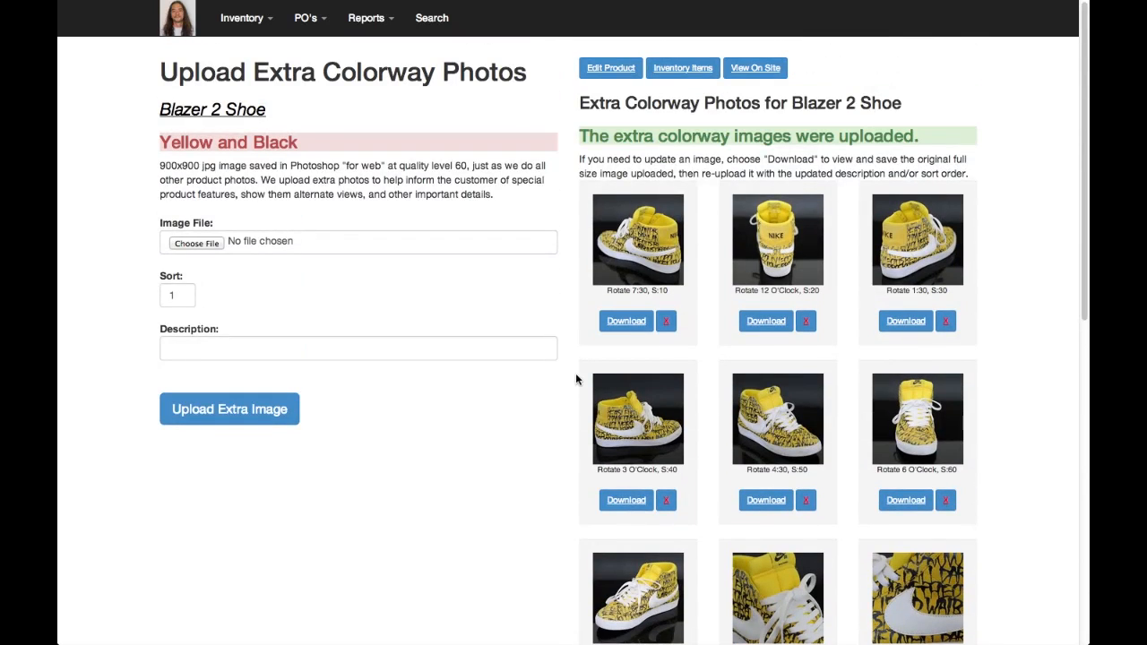
Visit theboardr.com/shop in a new tab and open the yellow Nike SB Blazer 2 Shoe page from the Shoes category
key("super+t")
type("theboardr.com/shop")
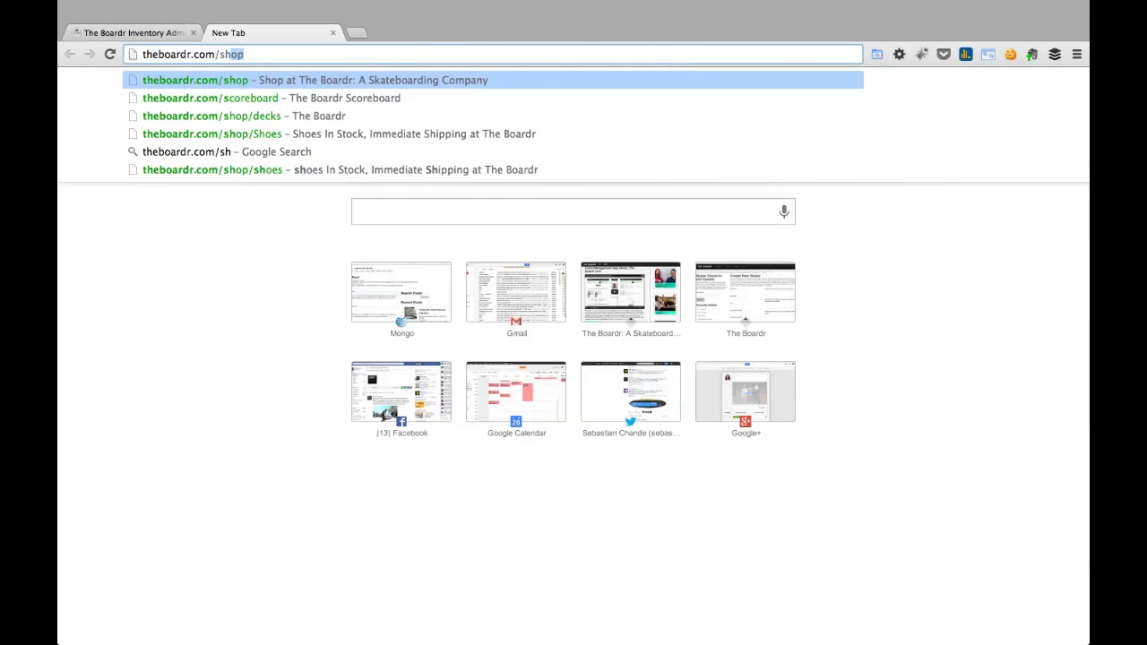
key("Return")
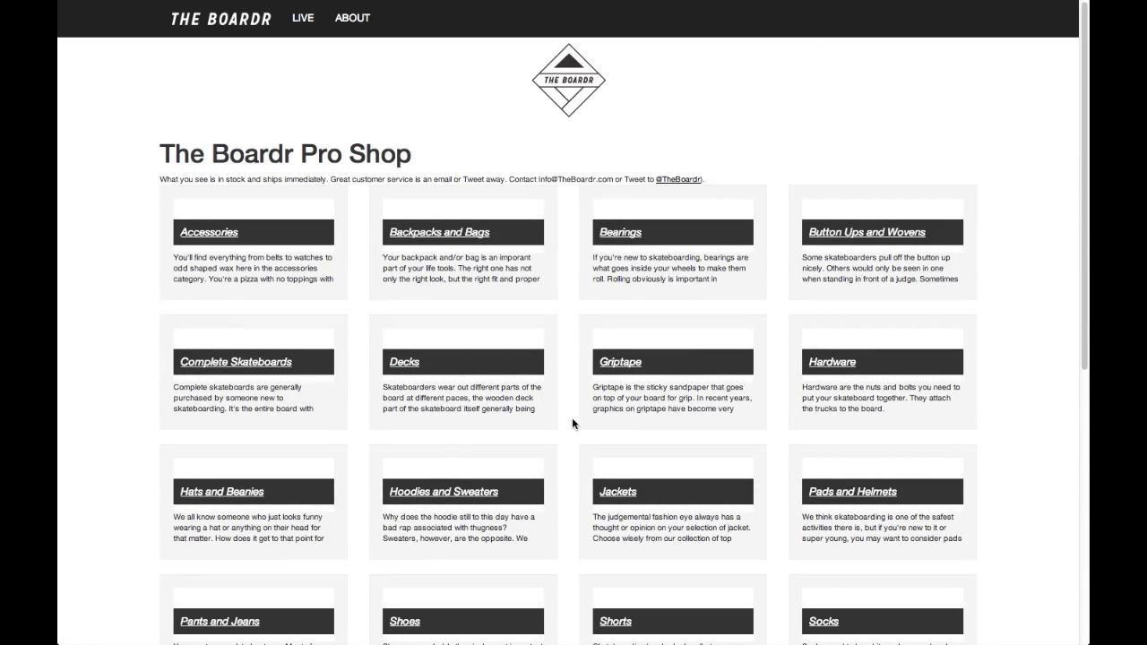
scroll(555, 462, "down", 3)
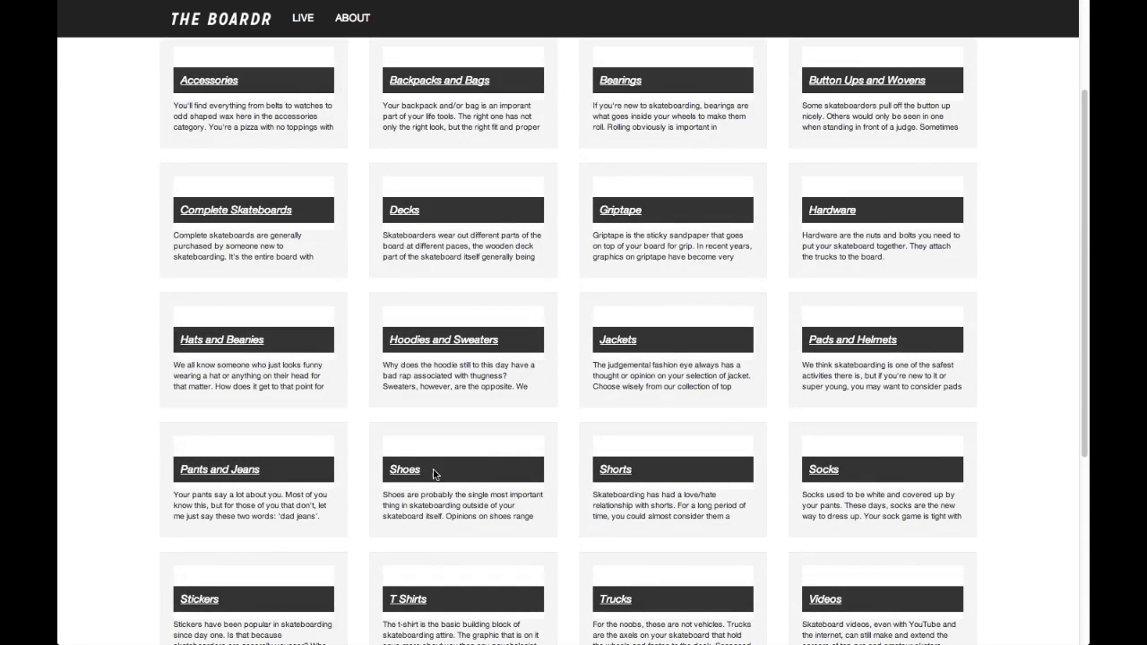
left_click(402, 473)
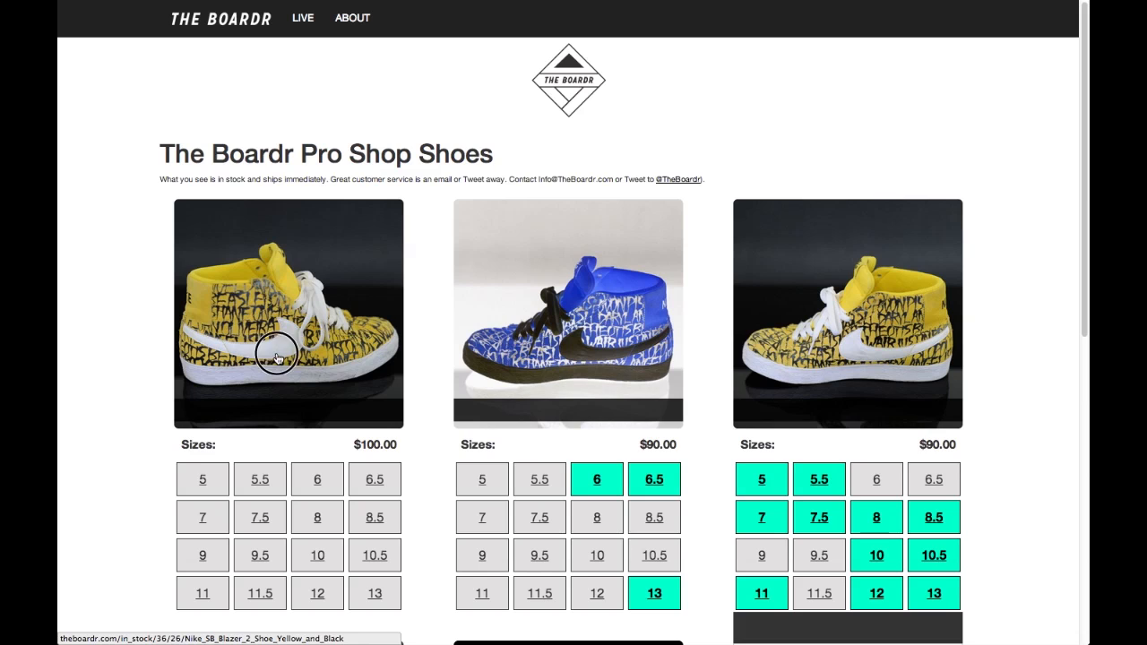
left_click(274, 354)
scroll(145, 375, "down", 1)
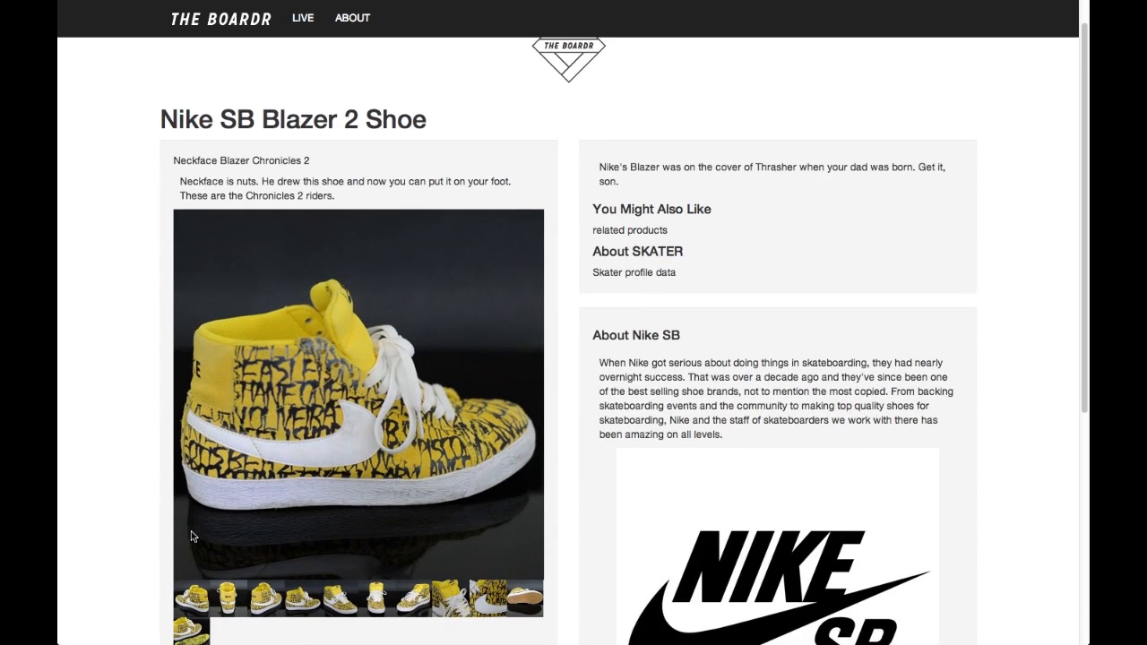
View the shoe's extra photos one after another on the product page, from the first rotation view to the tongue shot
left_click(195, 593)
left_click(231, 601)
left_click(268, 608)
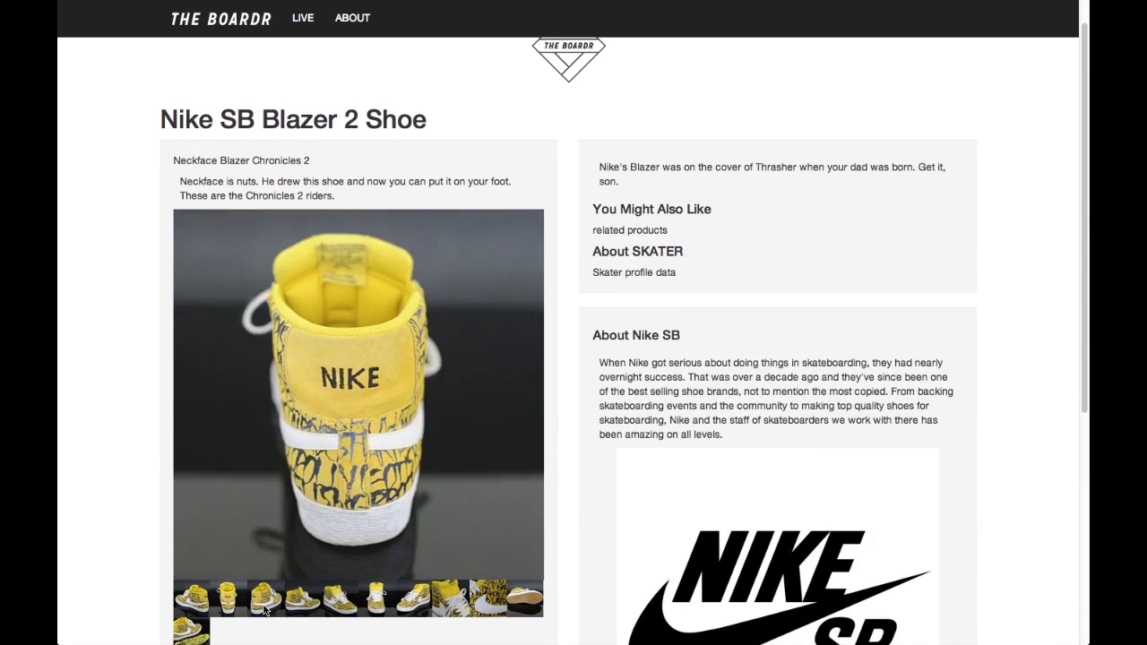
left_click(301, 608)
left_click(341, 607)
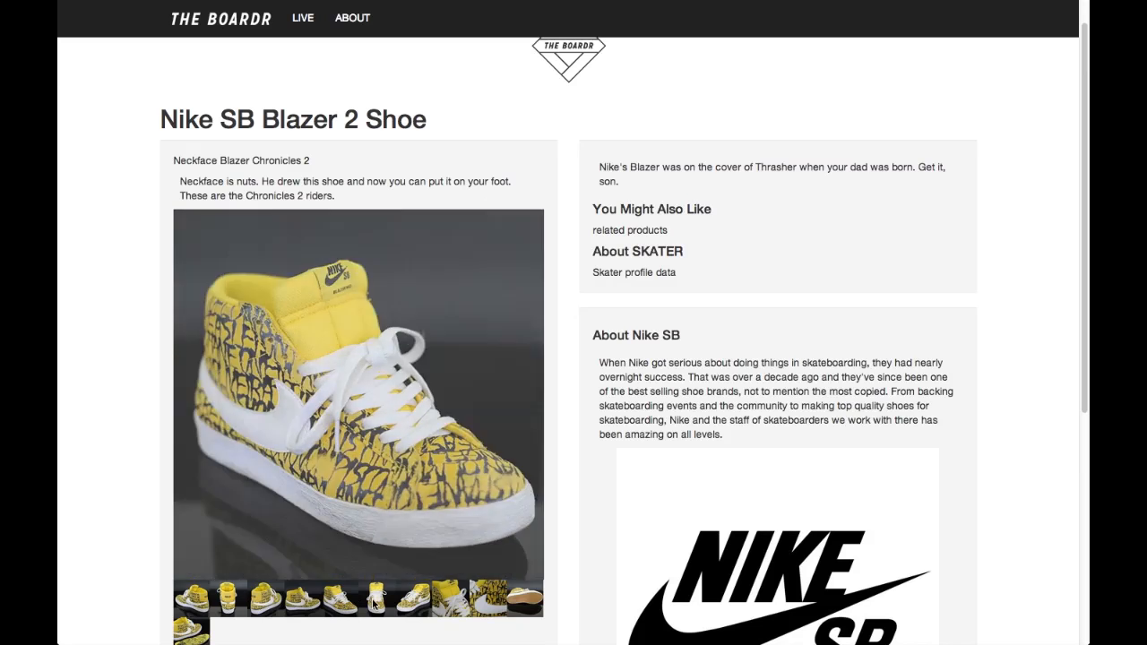
left_click(376, 606)
left_click(408, 606)
left_click(446, 607)
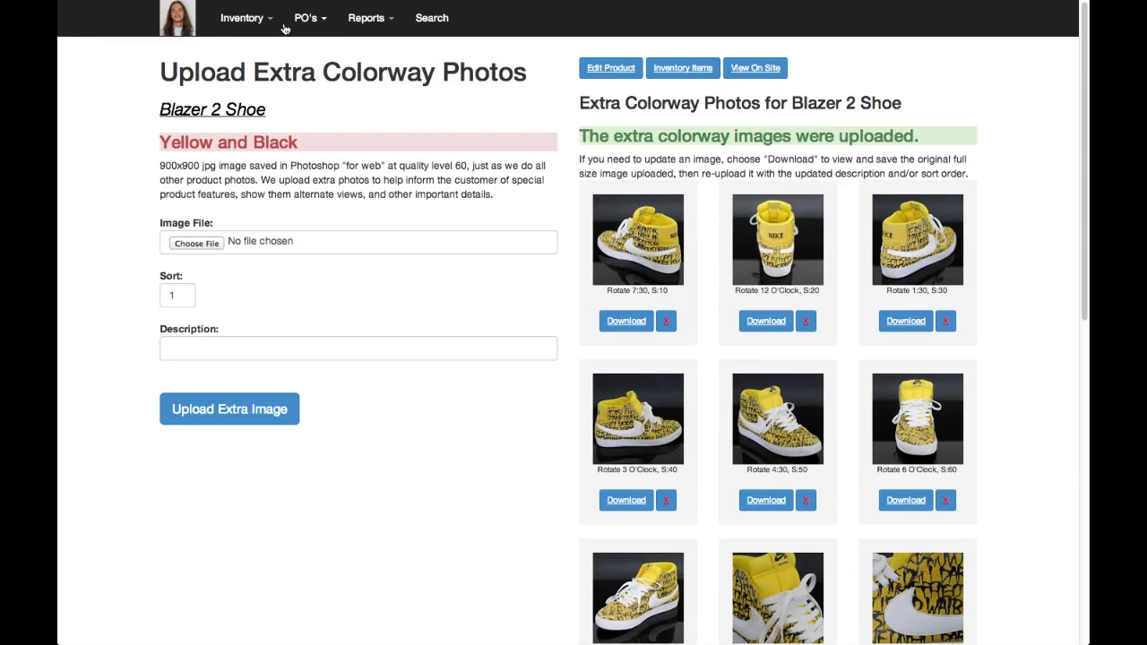
Return to the inventory admin and start a new purchase order with Nike as the supplier
left_click(255, 19)
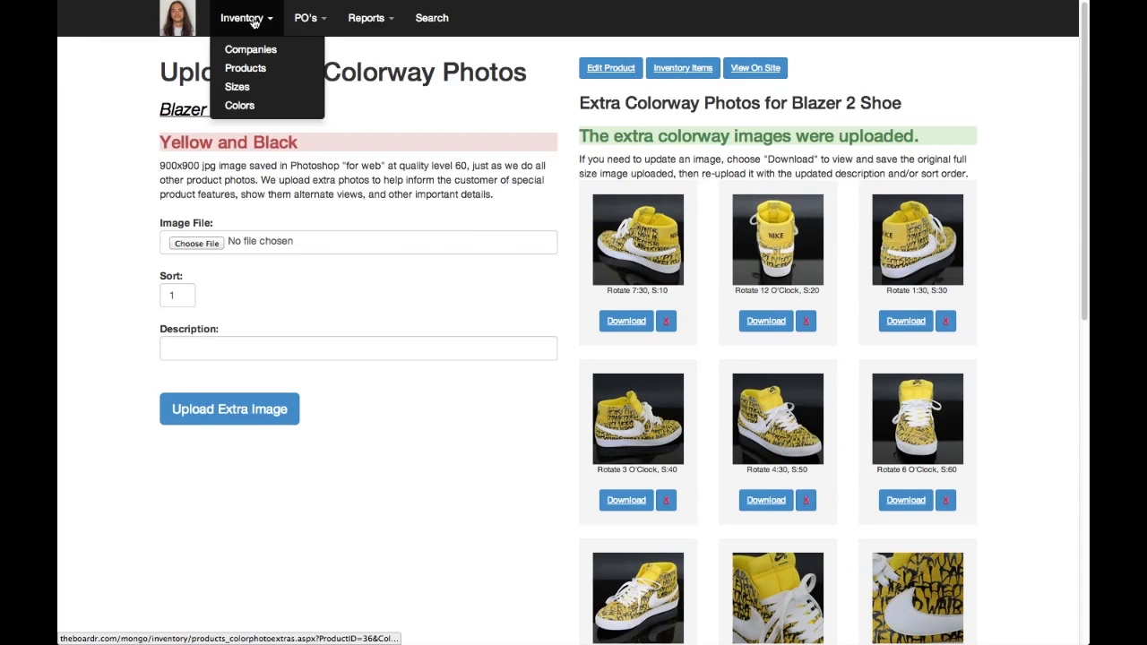
left_click(306, 17)
left_click(312, 54)
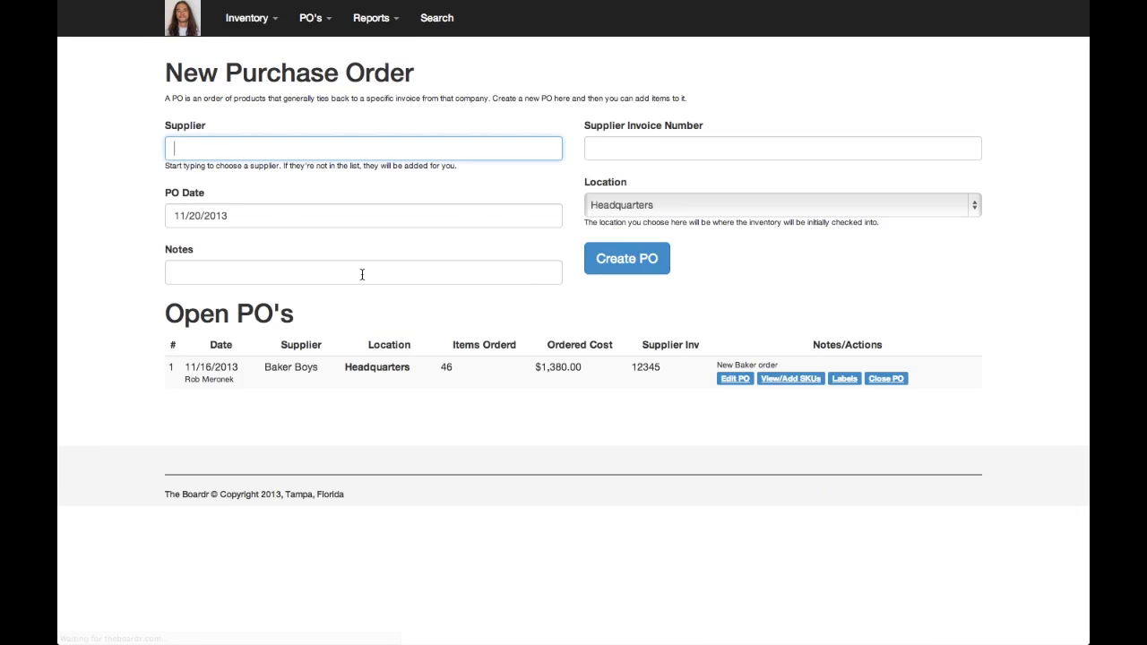
type("Ni")
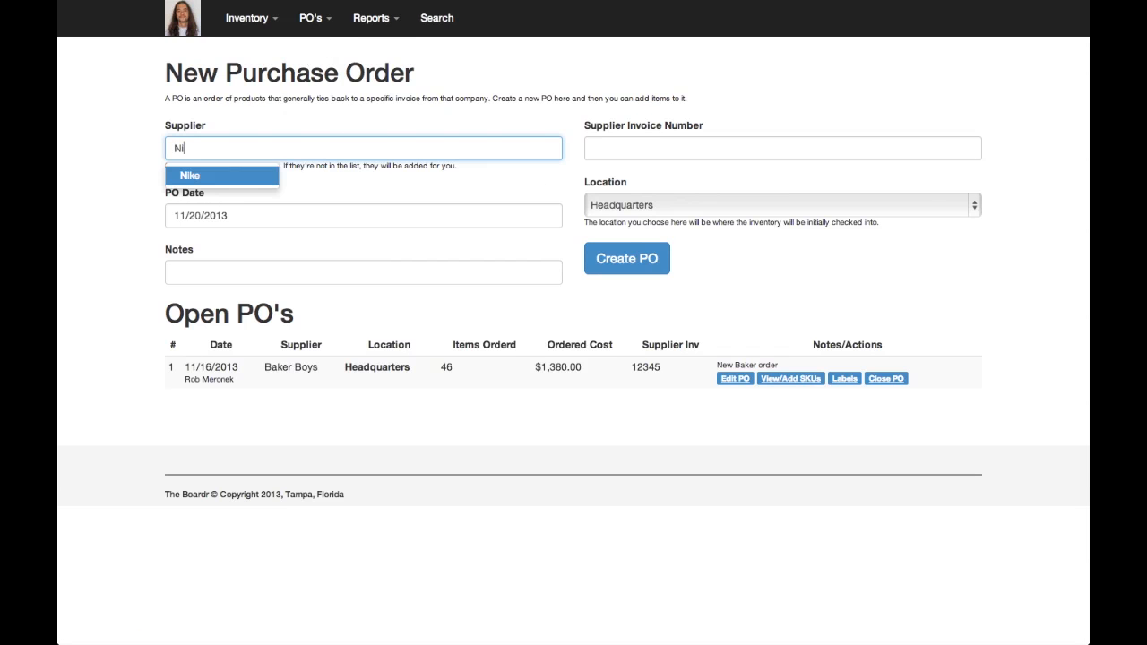
key("Tab")
key("Tab")
key("Tab")
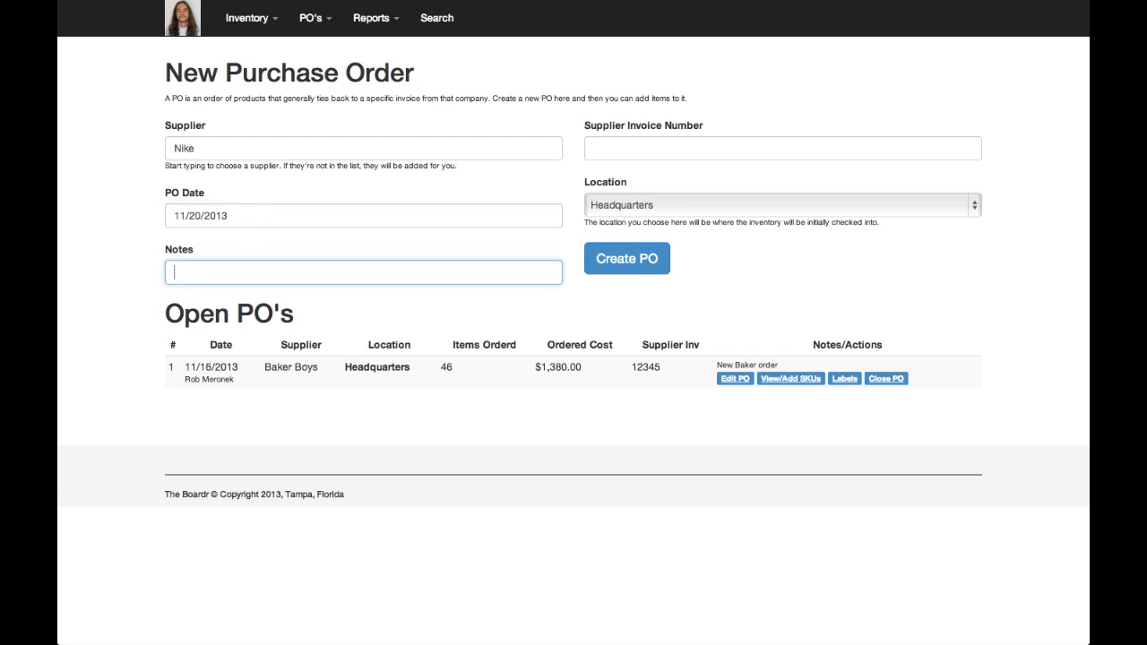
Enter the note "this is for the blazer shoes we just got" and fill in the supplier invoice number
type("thisi ")
type("hoes we just got")
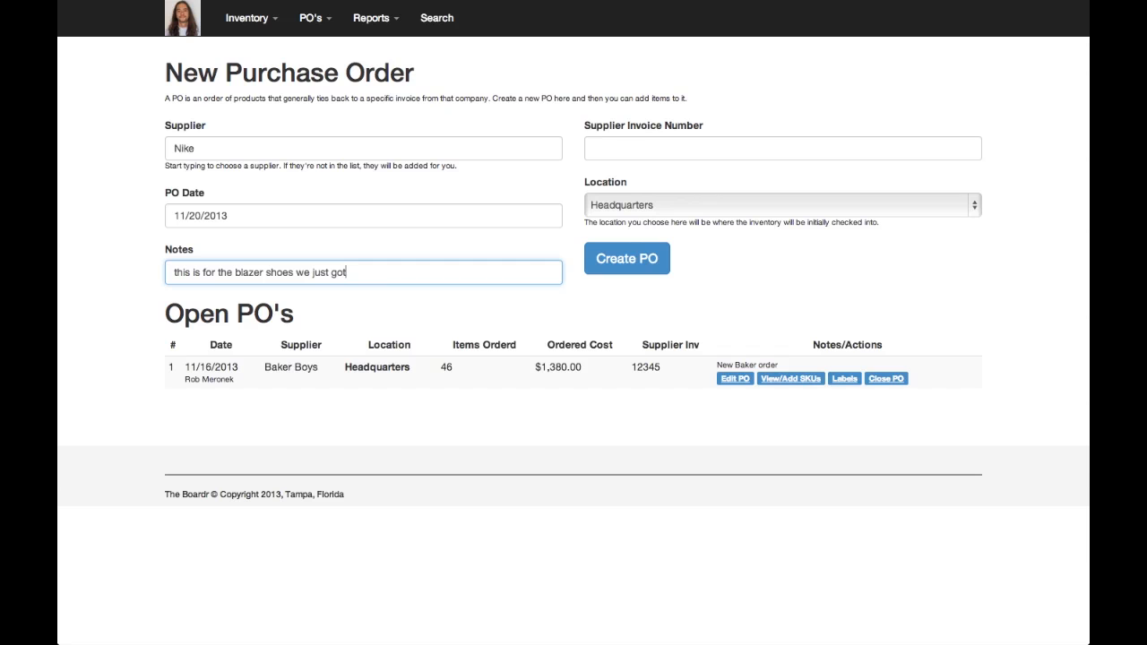
key("Tab")
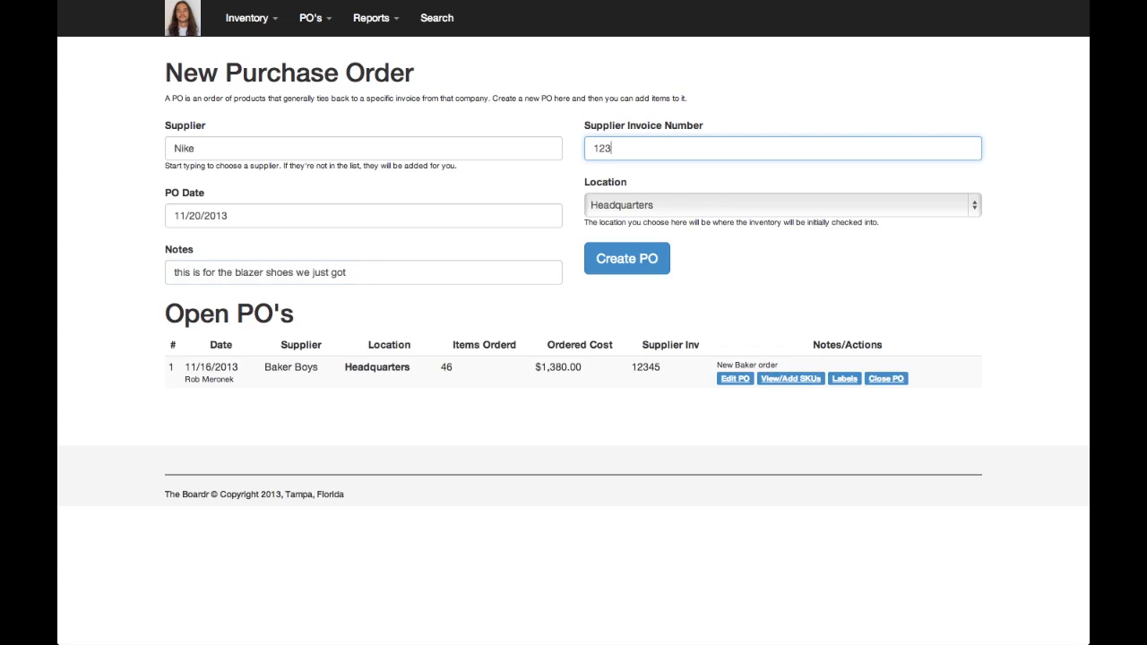
key("Tab")
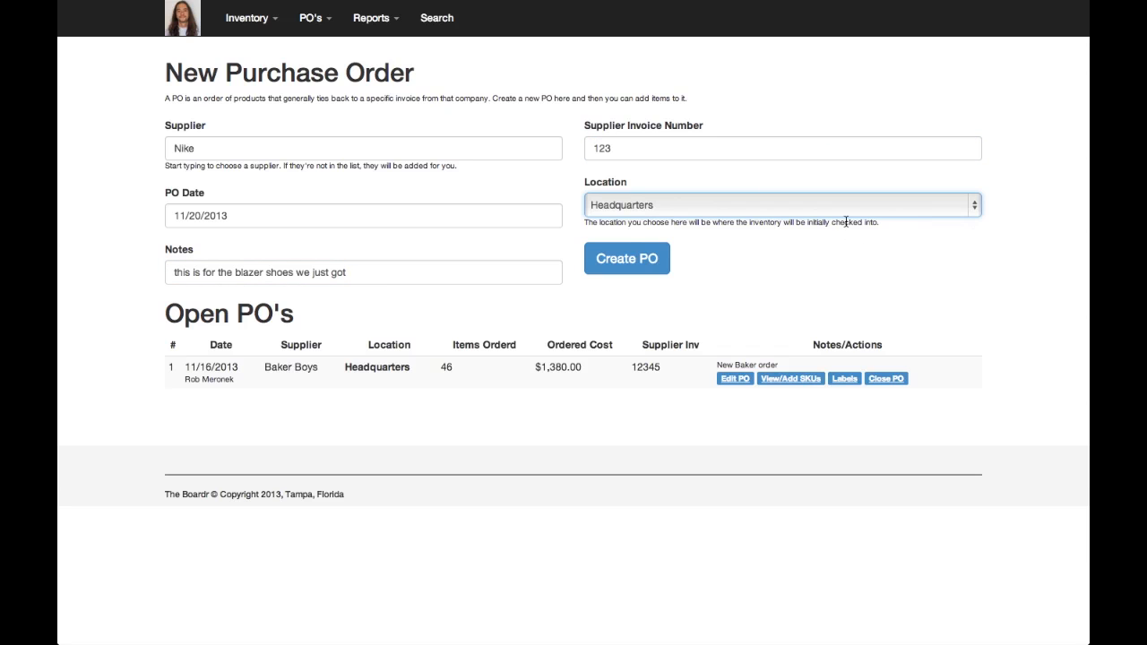
Choose Headquarters as the check-in location and create the purchase order
left_click(845, 213)
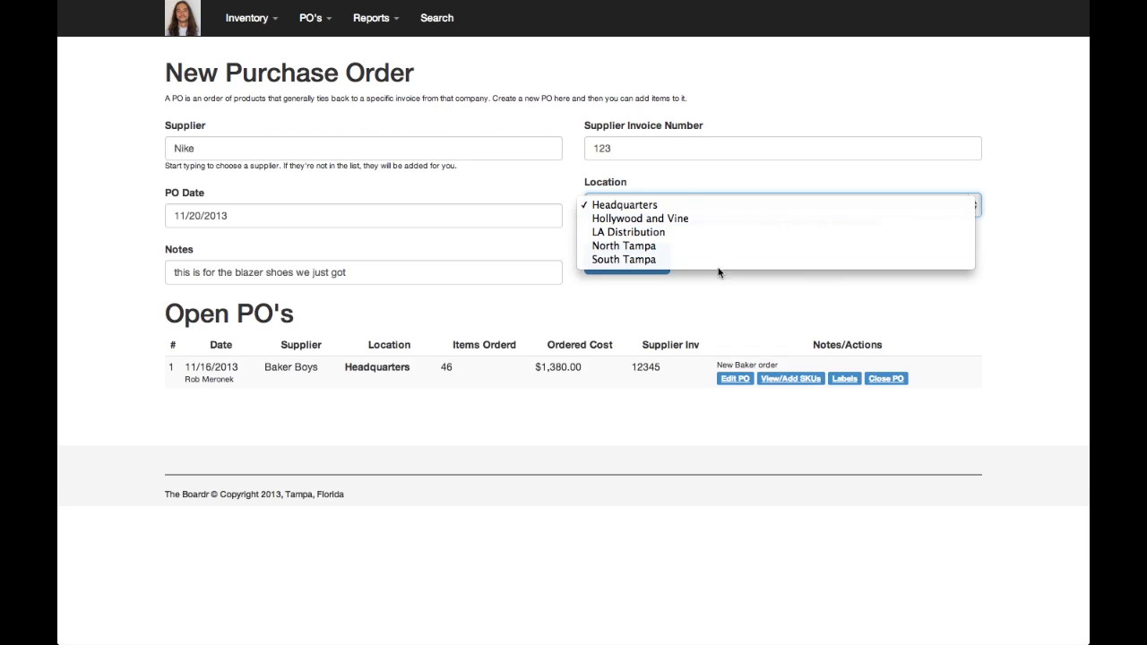
left_click(699, 206)
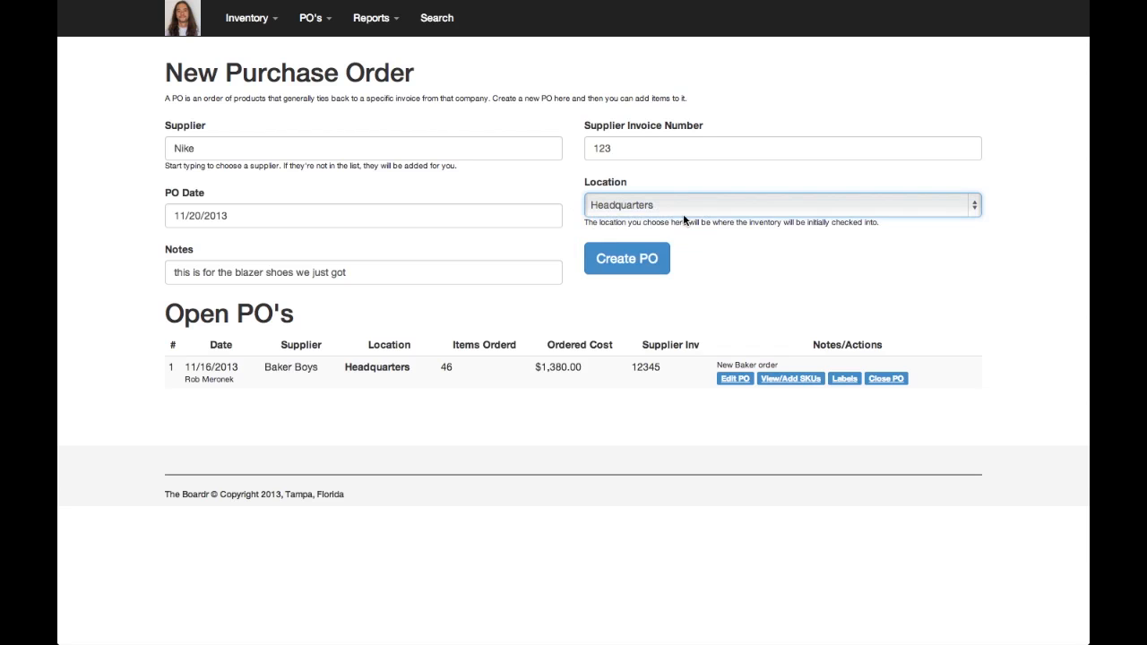
left_click(643, 259)
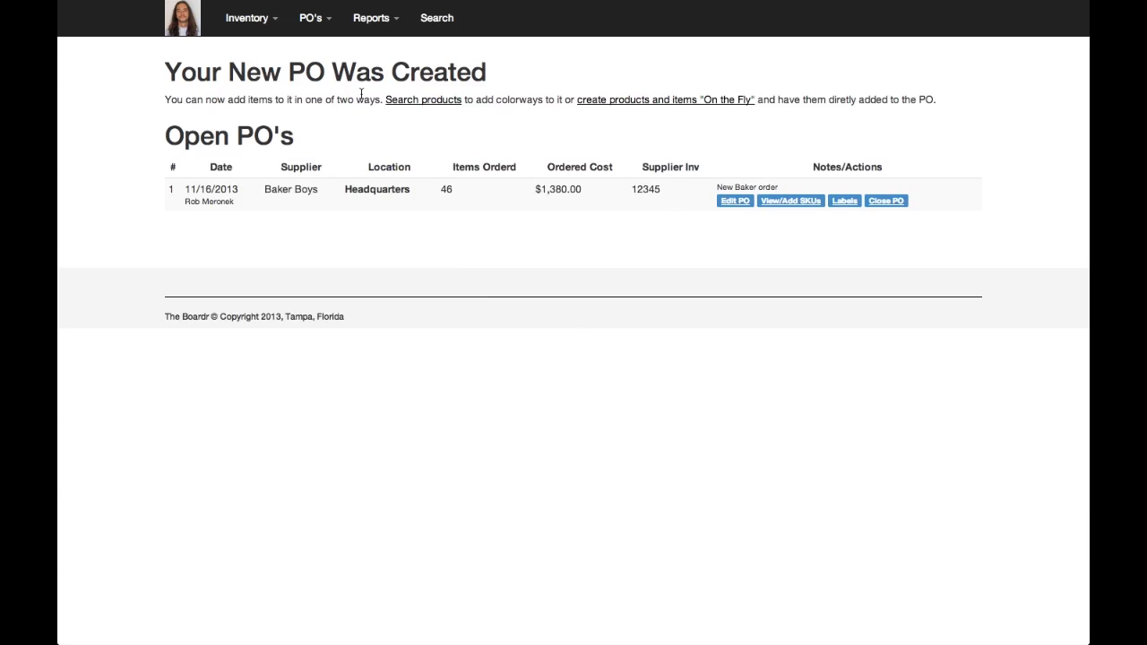
Search the products for "blazer 2" to find the shoe for the new purchase order
left_click(418, 107)
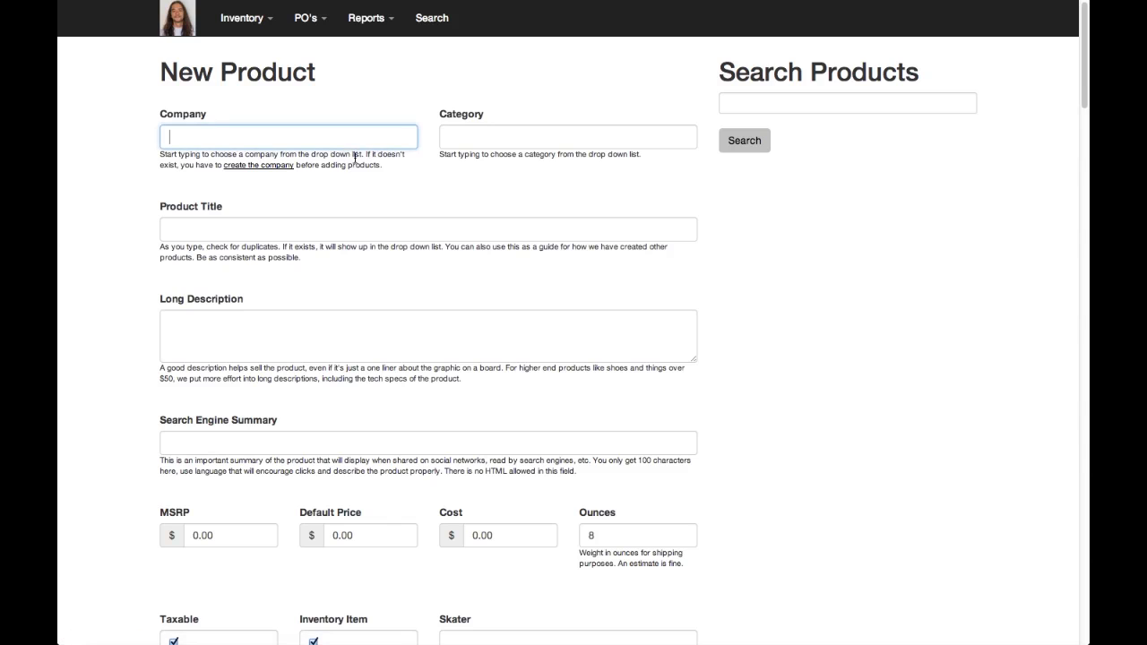
left_click(755, 111)
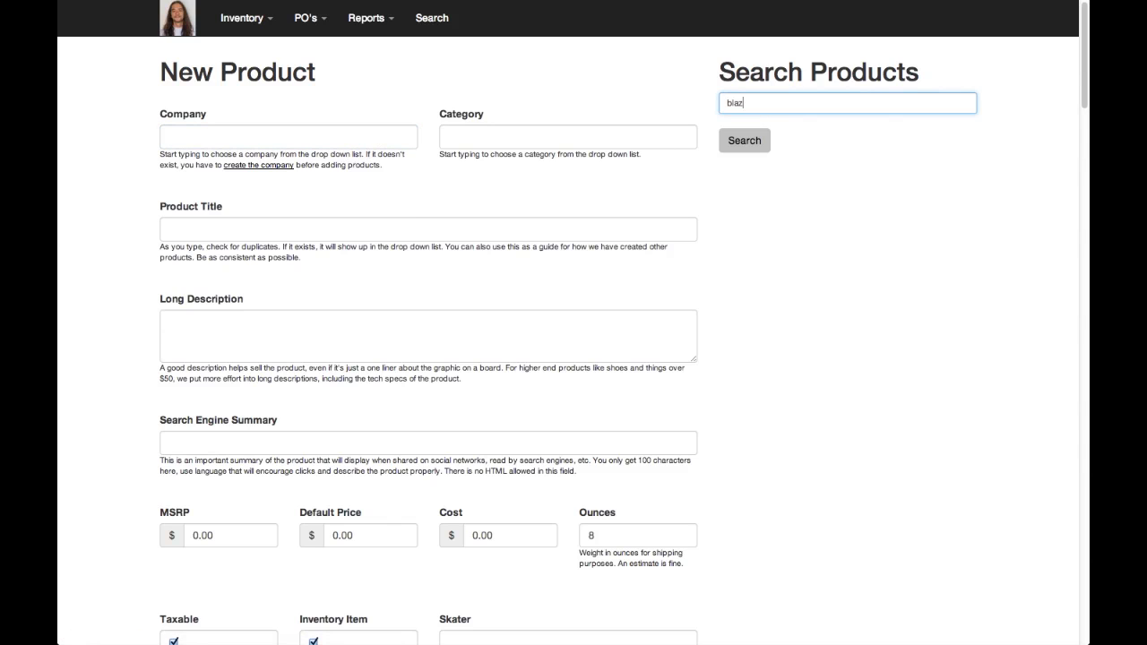
key("Return")
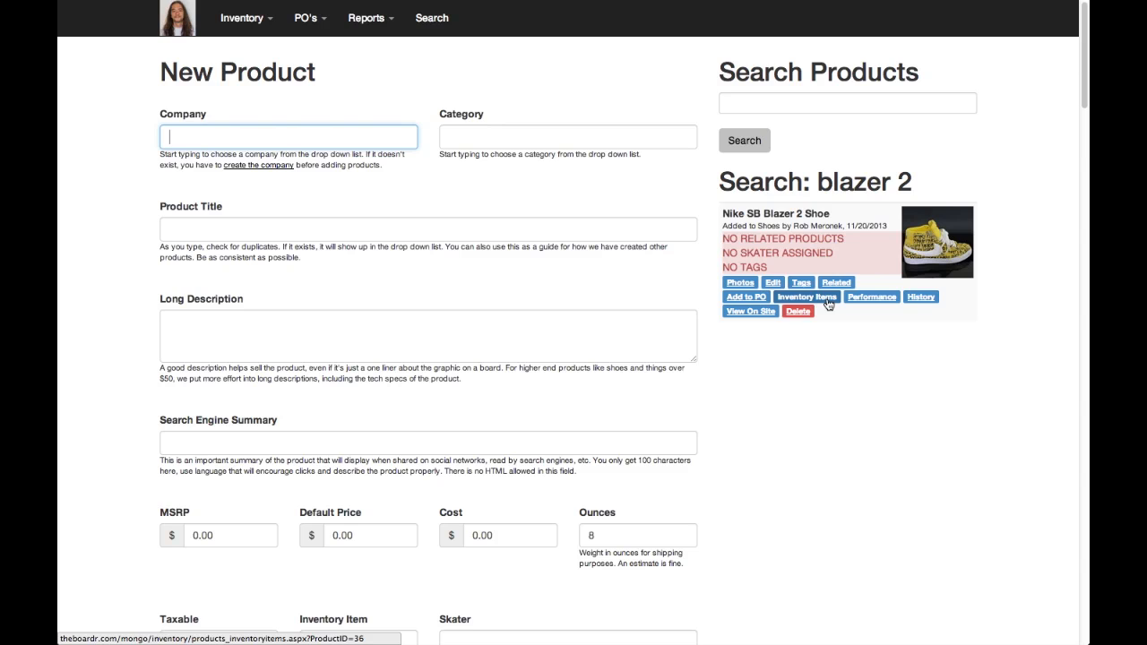
Begin adding the Nike SB Blazer 2 Shoe in the Yellow and Black colorway to the open Nike purchase order
left_click(761, 296)
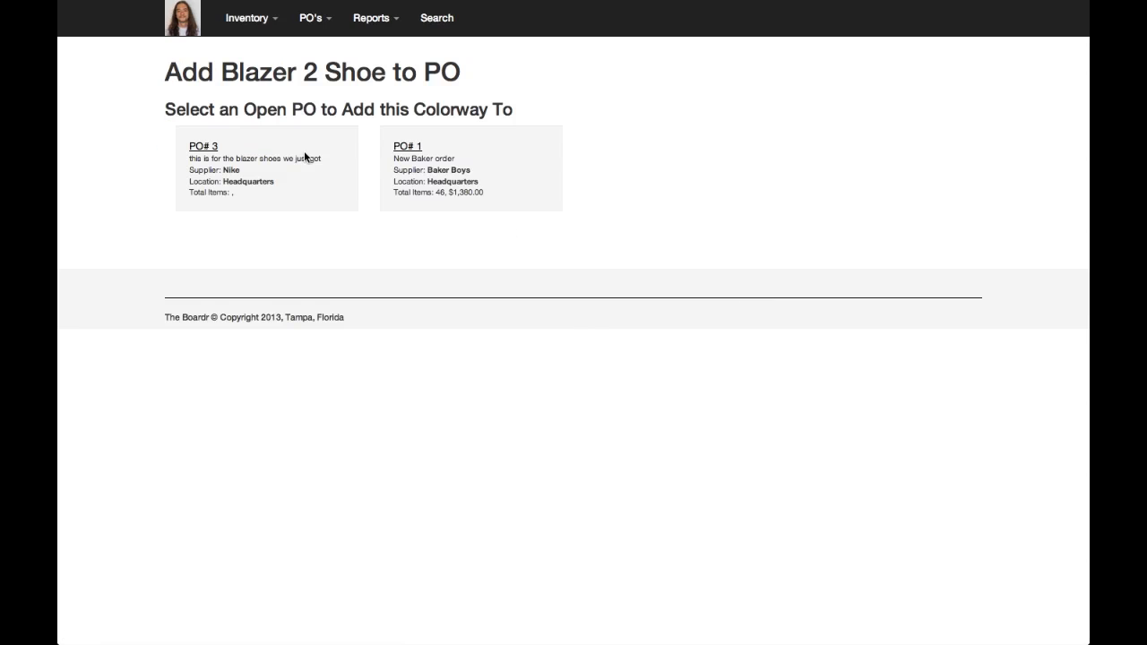
left_click(203, 146)
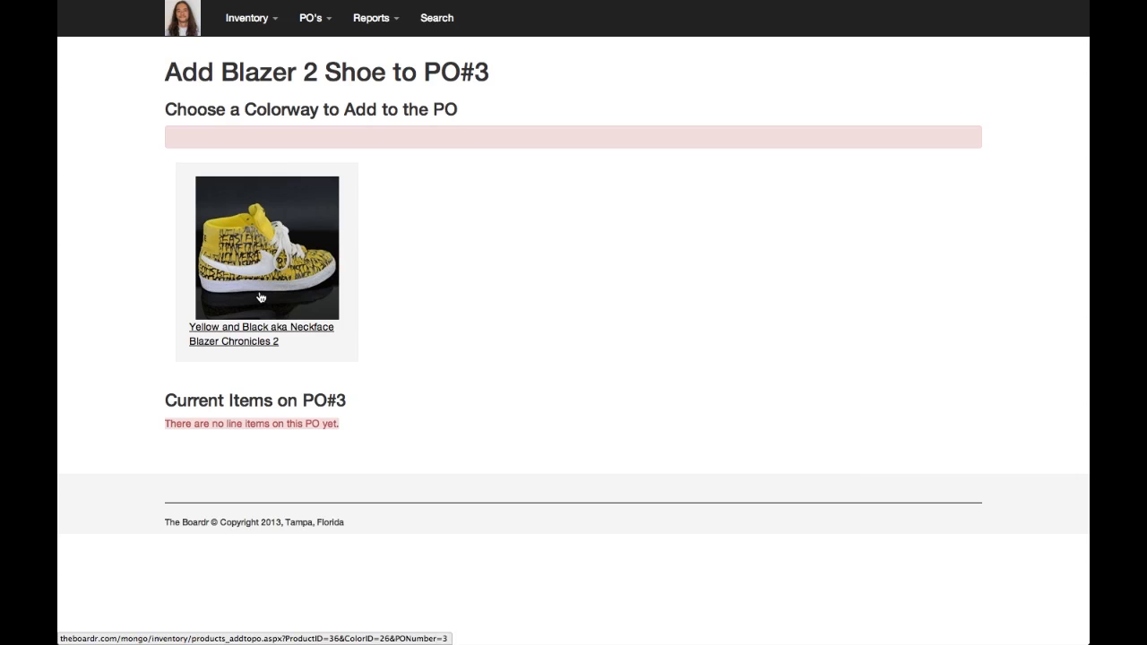
left_click(260, 298)
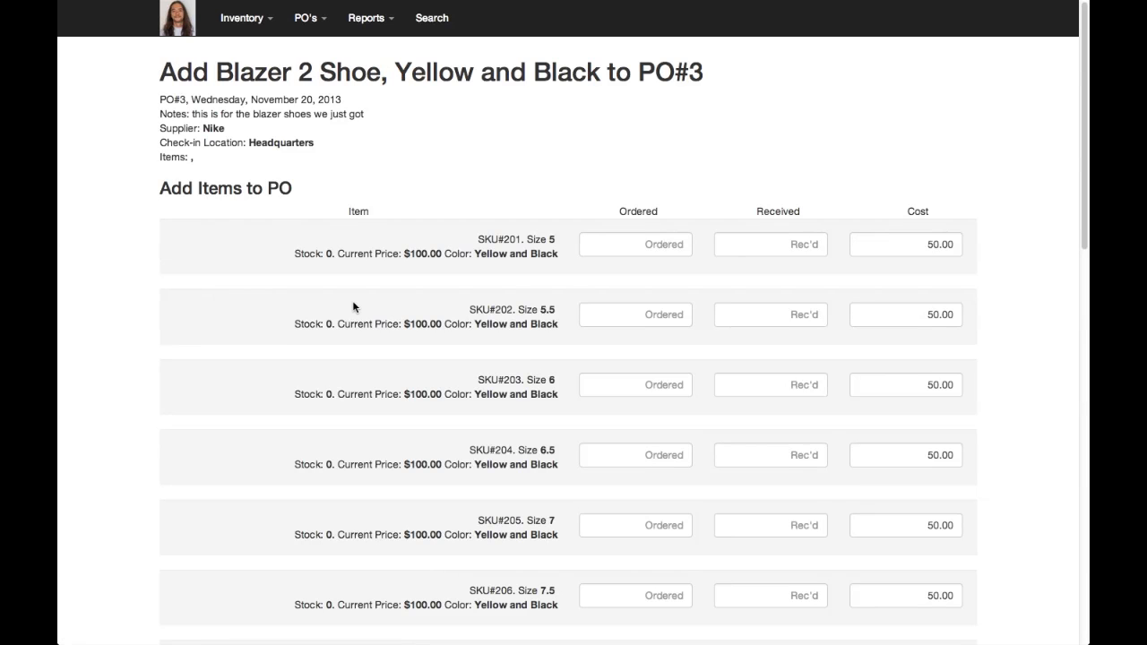
Enter 1 ordered and 1 received for each of sizes 5.5 and 6 of the shoe
left_click(654, 320)
type("1")
key("Tab")
type("1")
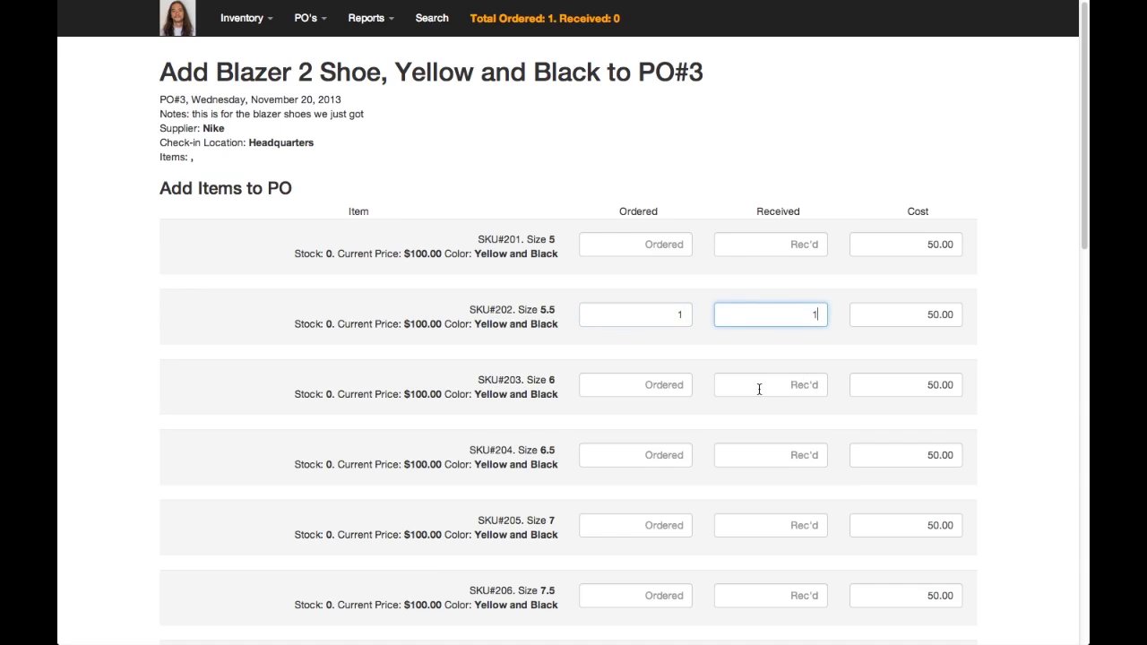
key("Tab")
left_click(675, 390)
type("1")
key("Tab")
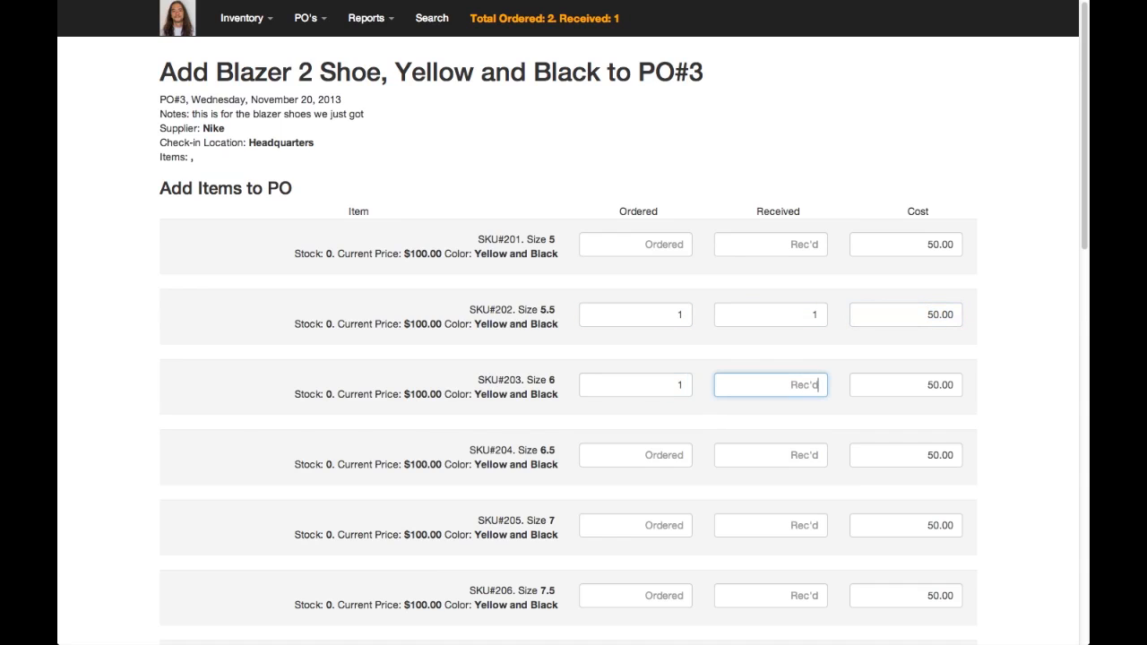
type("1")
key("Tab")
Enter 5 ordered and 5 received for each of sizes 6.5 and 7
left_click(670, 454)
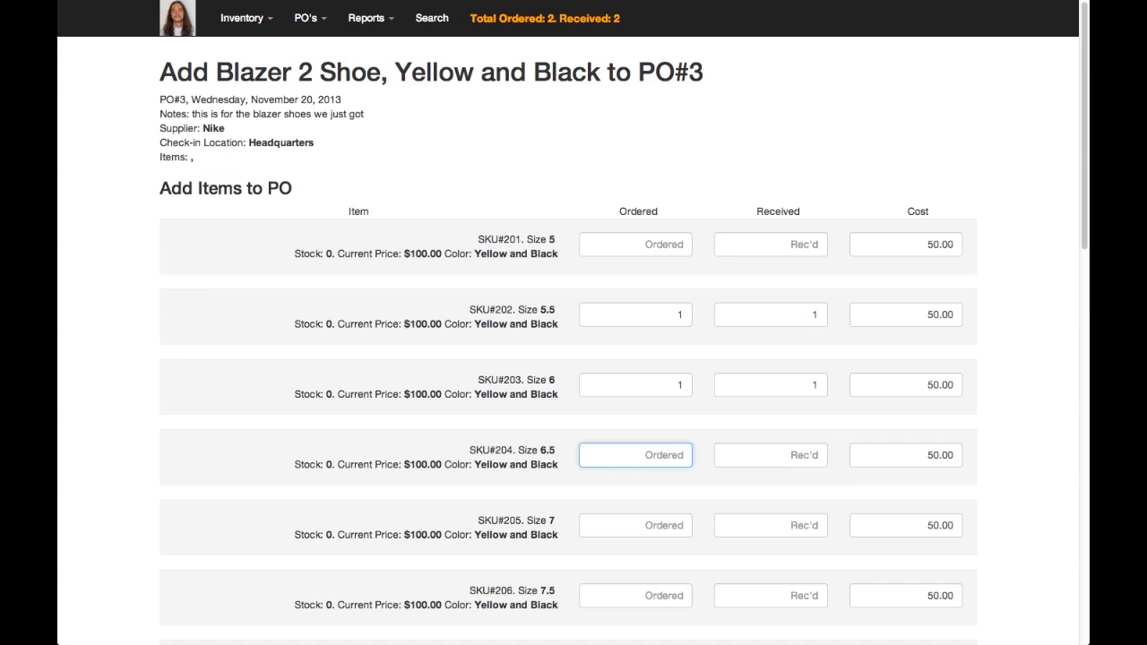
type("5")
key("Tab")
type("5")
key("Tab")
left_click(663, 524)
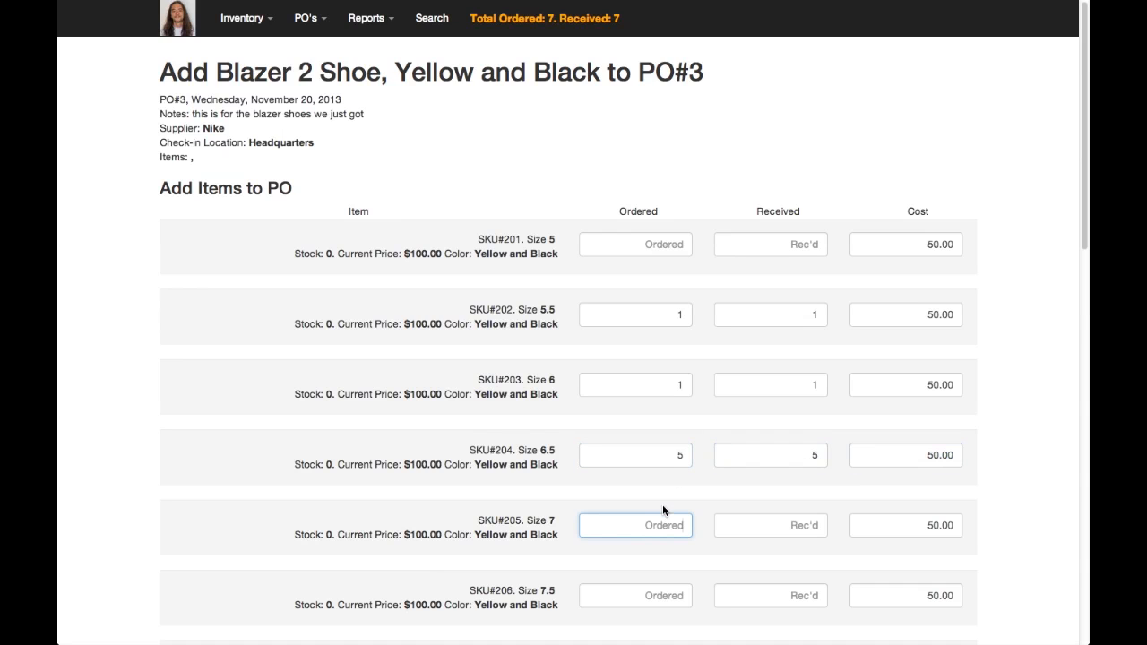
type("5")
key("Tab")
type("5")
key("Tab")
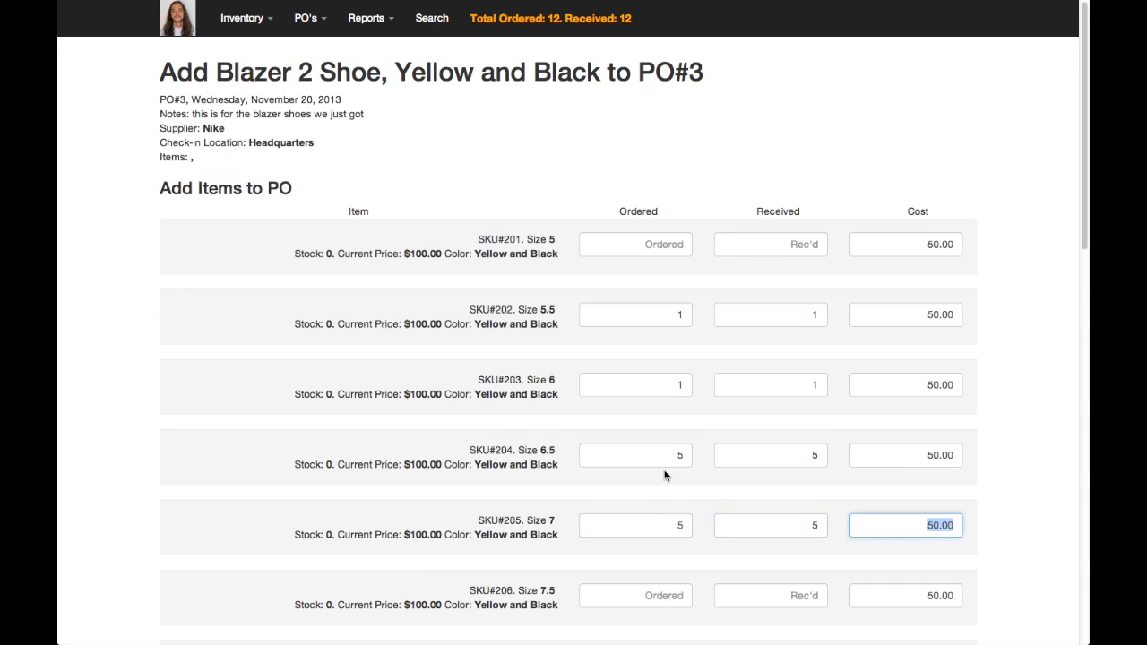
Enter 4 ordered and 4 received for size 8, and 3 ordered and 3 received for size 8.5
scroll(665, 474, "down", 3)
left_click(671, 382)
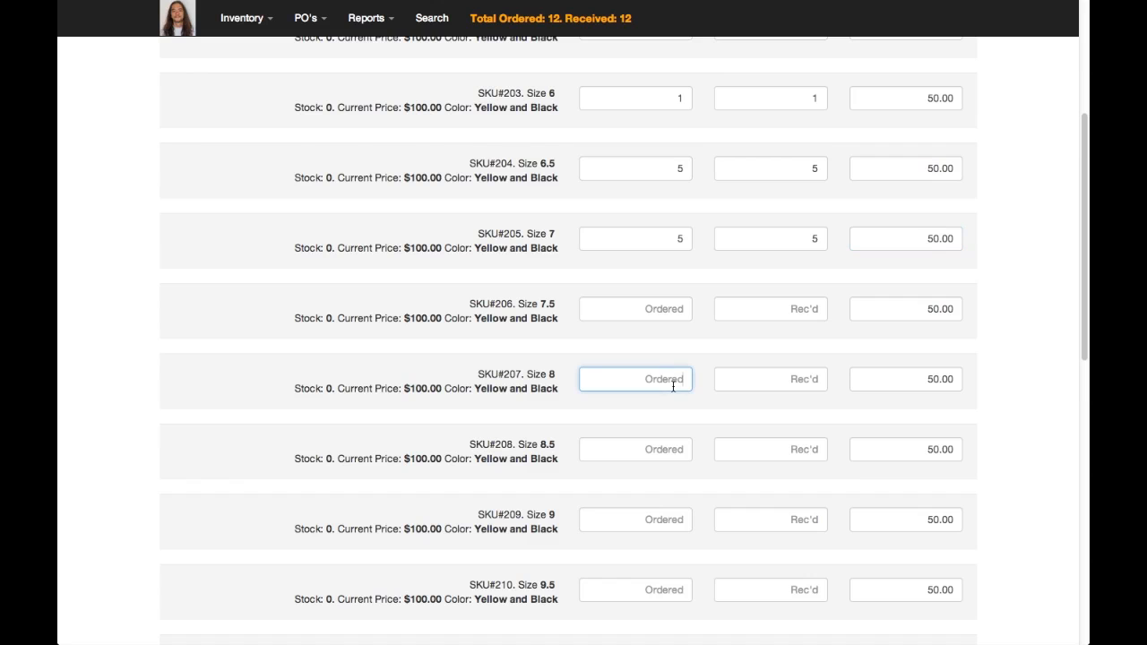
type("4")
key("Tab")
type("4")
key("Tab")
left_click(675, 453)
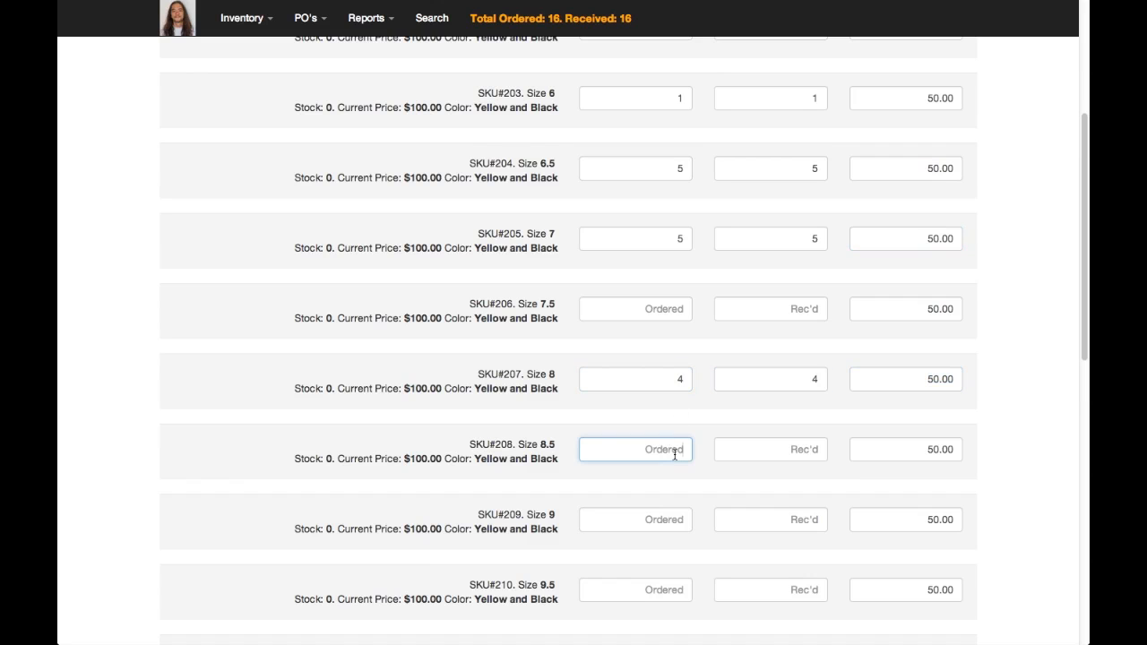
type("3")
key("Tab")
type("3")
key("Tab")
Enter 4 ordered and 4 received for size 11.5, and add the entered items to the purchase order
scroll(674, 454, "down", 3)
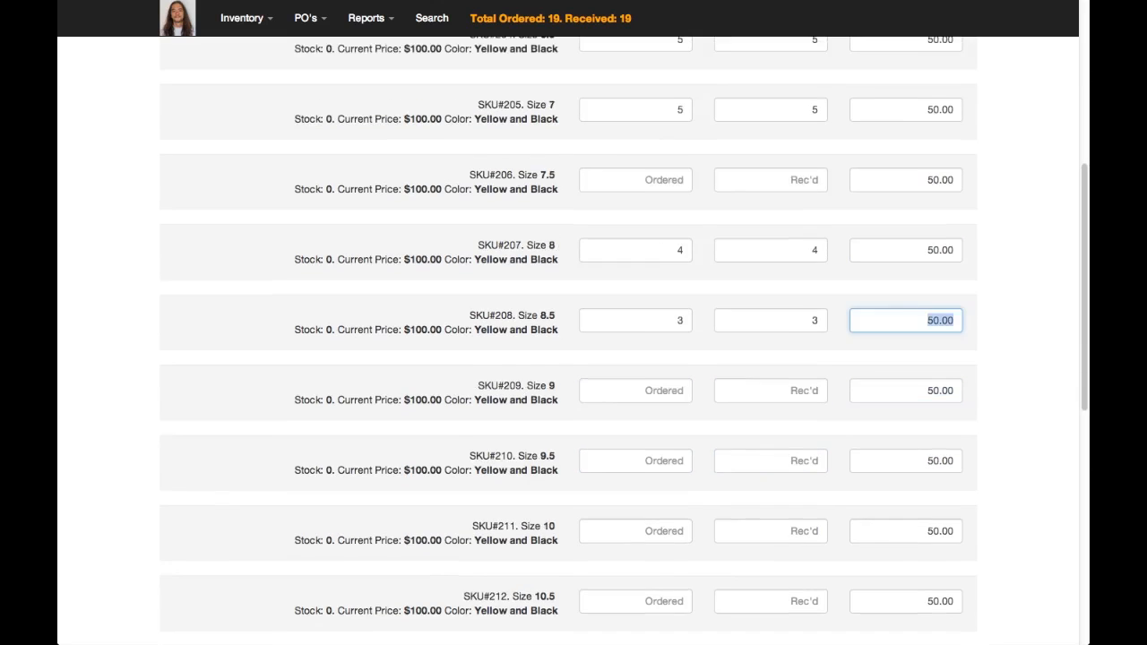
scroll(681, 518, "down", 3)
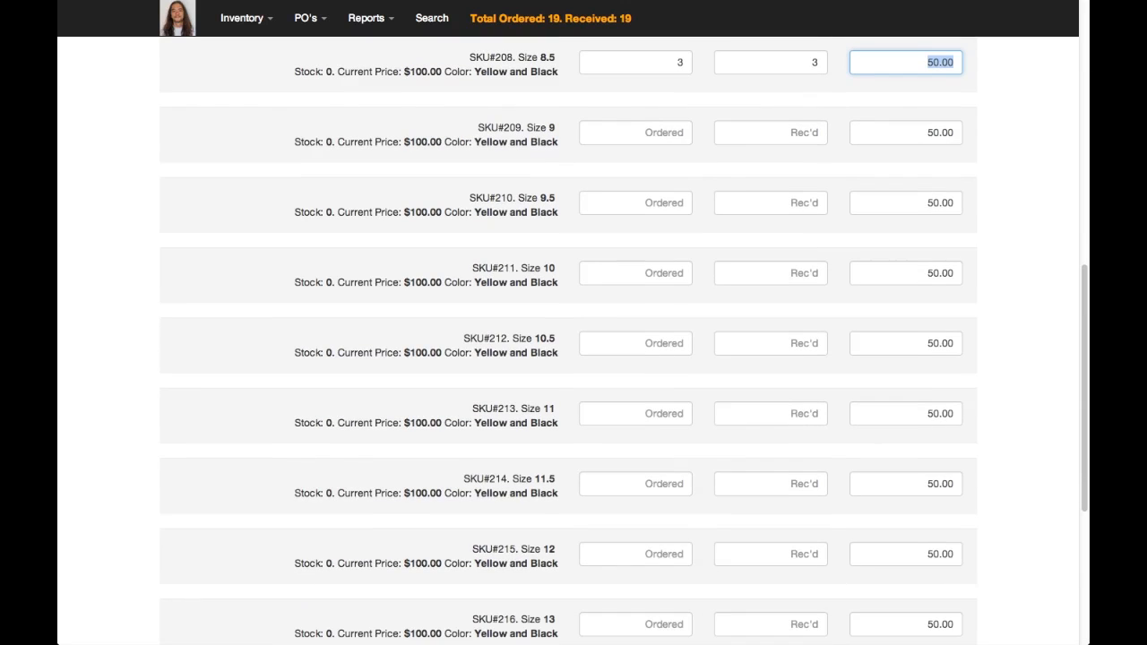
left_click(674, 482)
type("4")
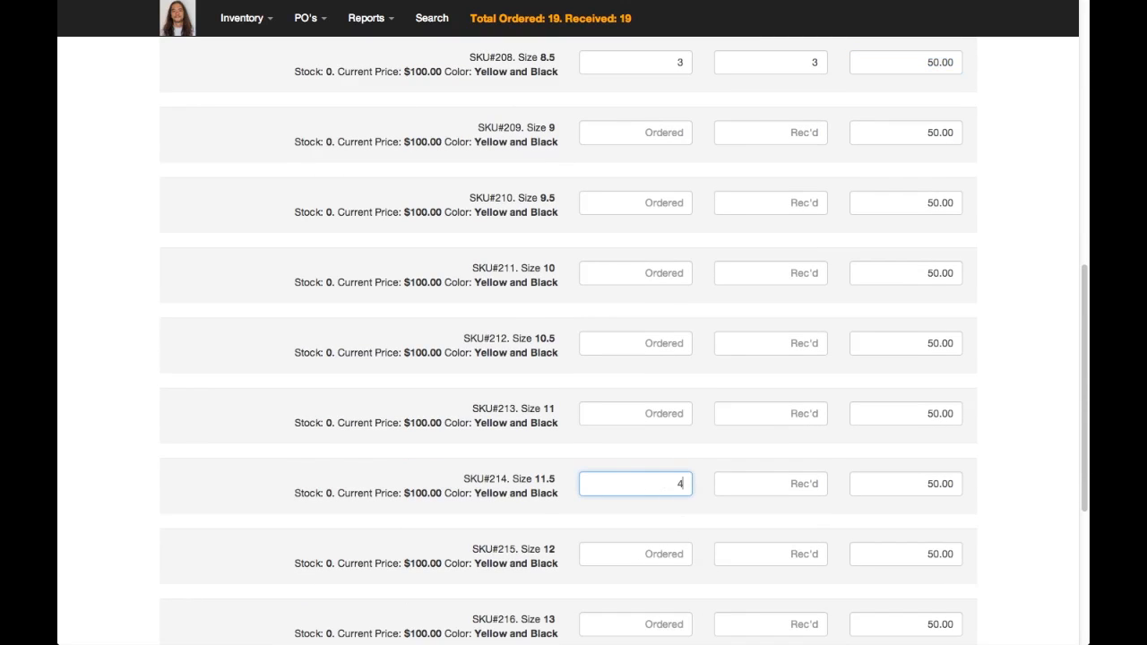
key("Tab")
type("4")
key("Tab")
scroll(340, 472, "down", 7)
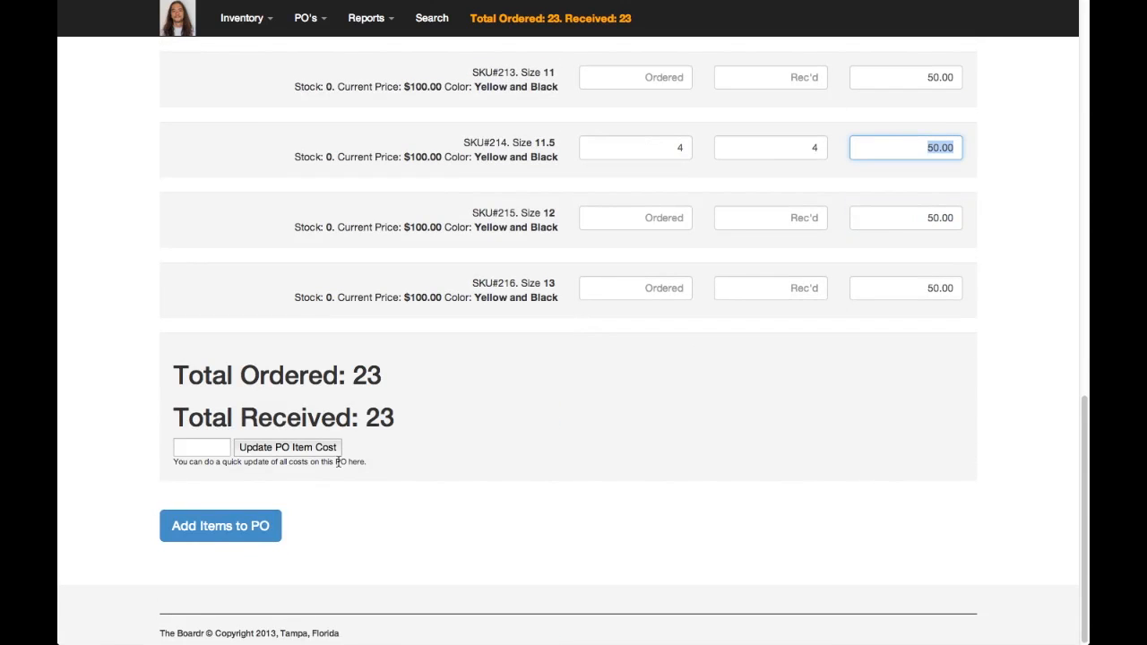
left_click(240, 530)
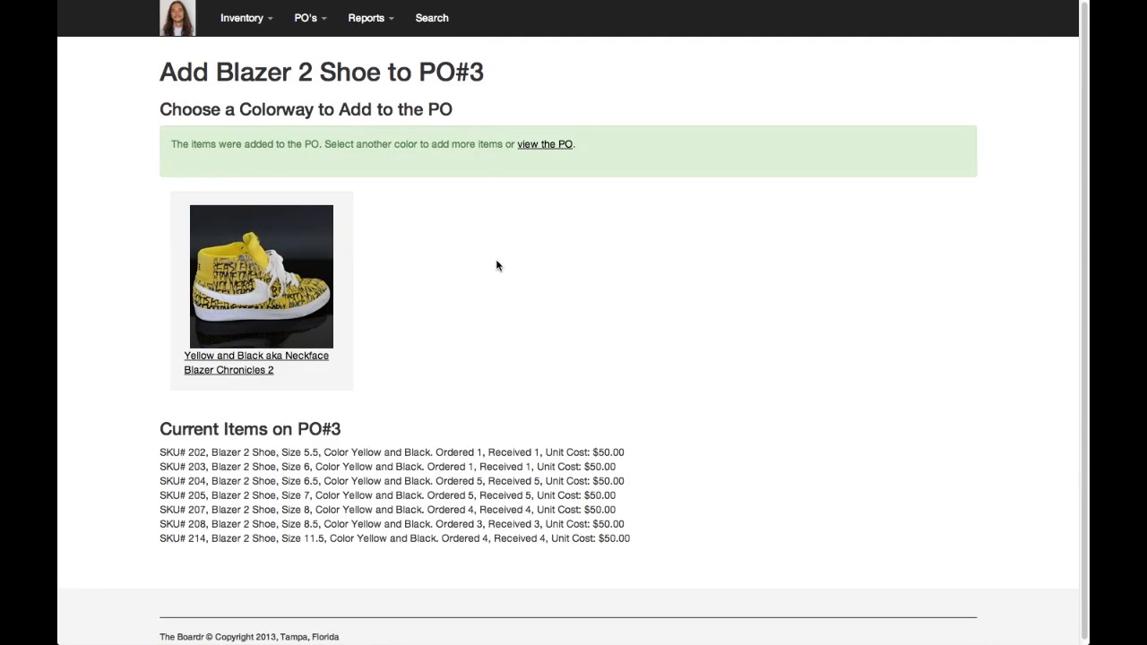
View the Nike purchase order and close it to post the received shoes to live inventory
left_click(562, 145)
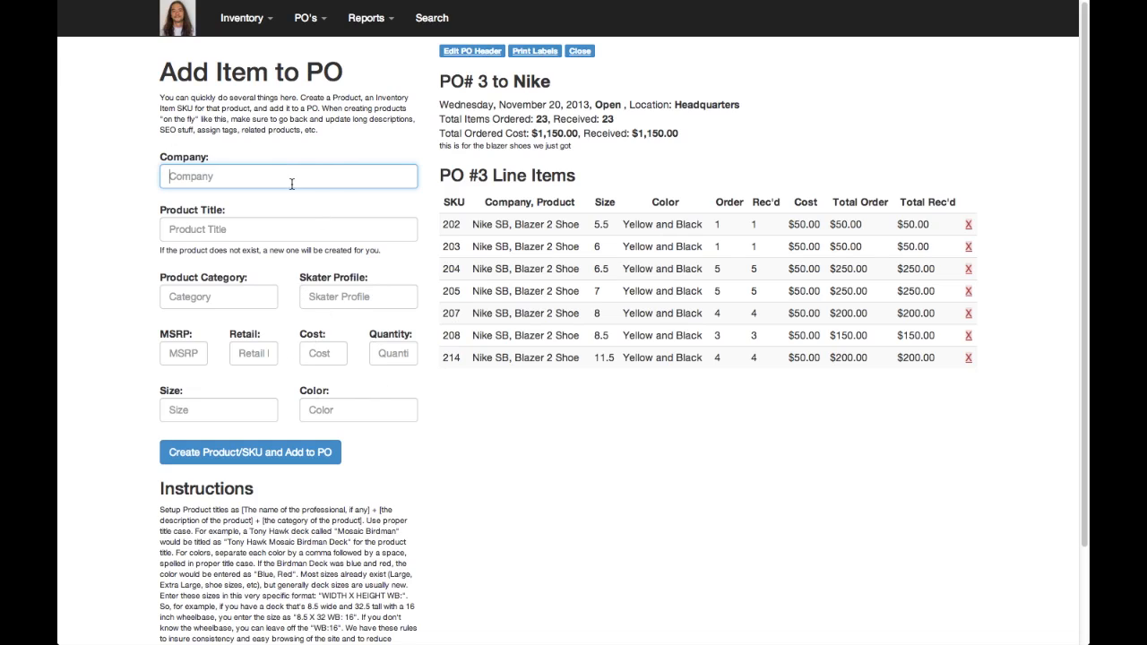
left_click(580, 54)
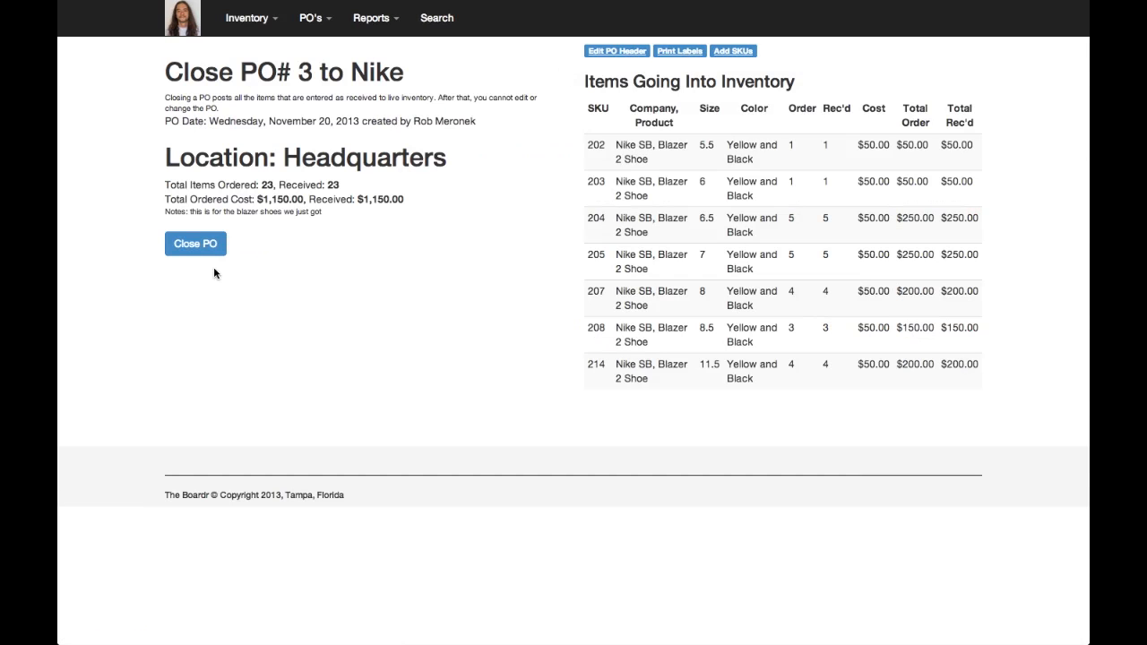
left_click(196, 251)
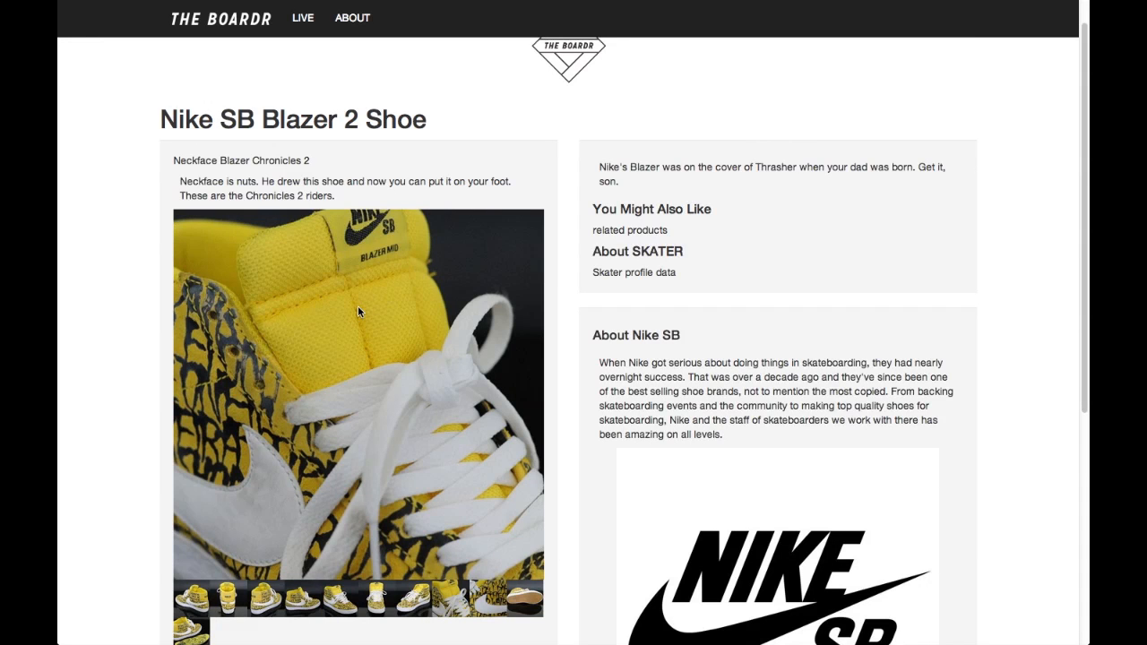
On the shoe's public shop page, check whether sizes 5 and 5.5 can be bought, and reload the page
scroll(164, 322, "down", 5)
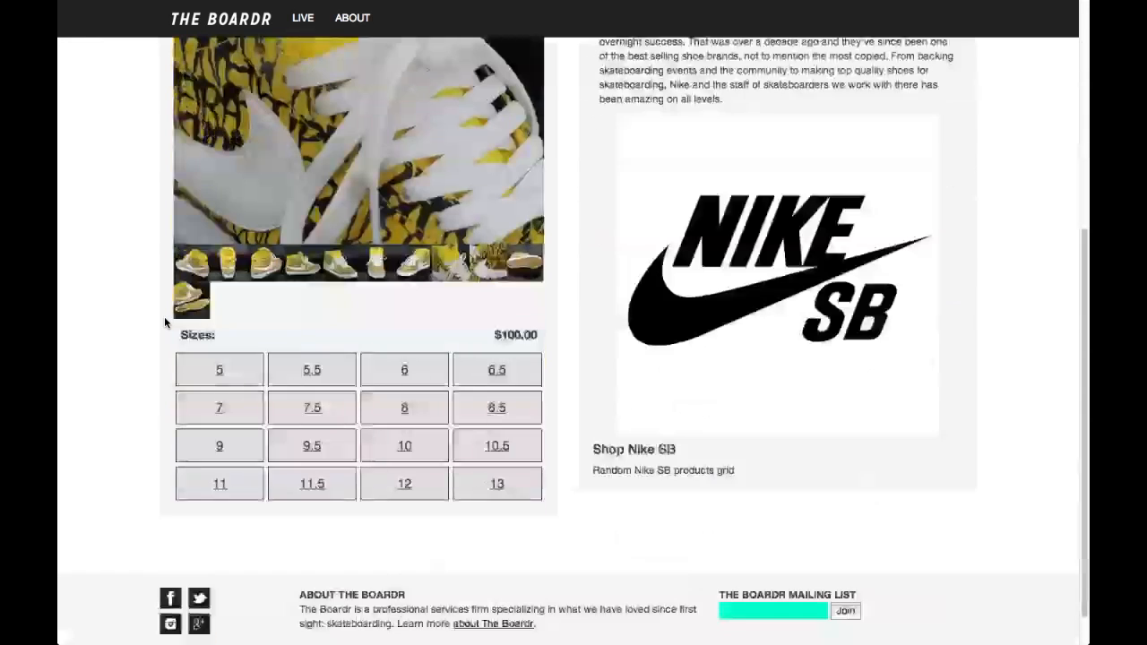
left_click(220, 372)
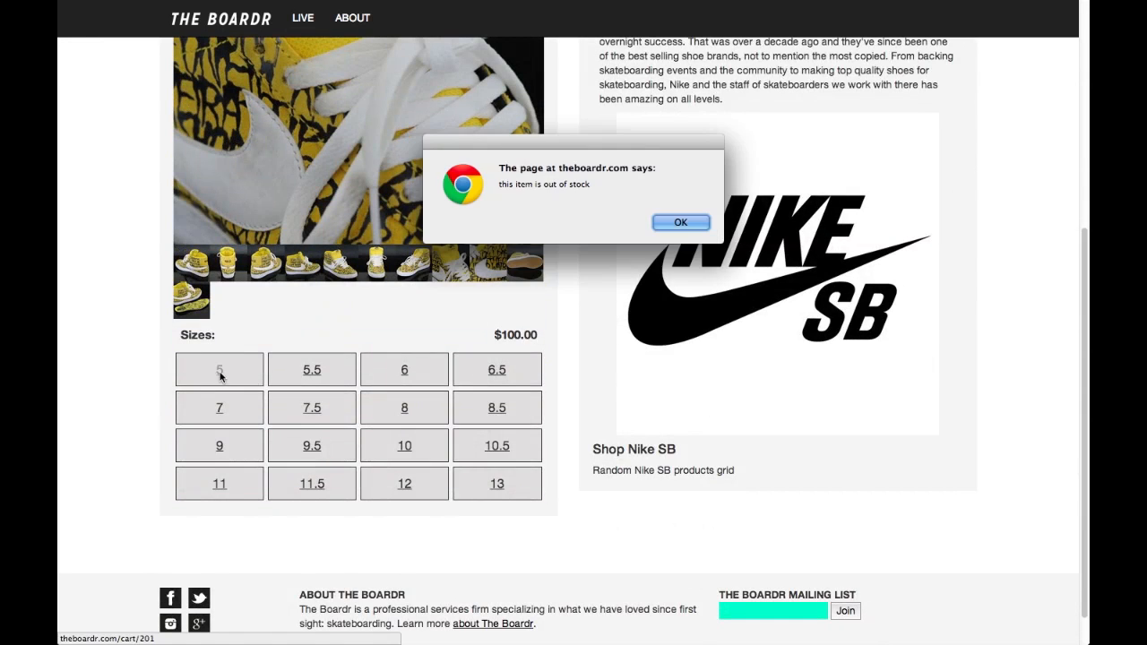
left_click(677, 222)
left_click(315, 370)
left_click(679, 222)
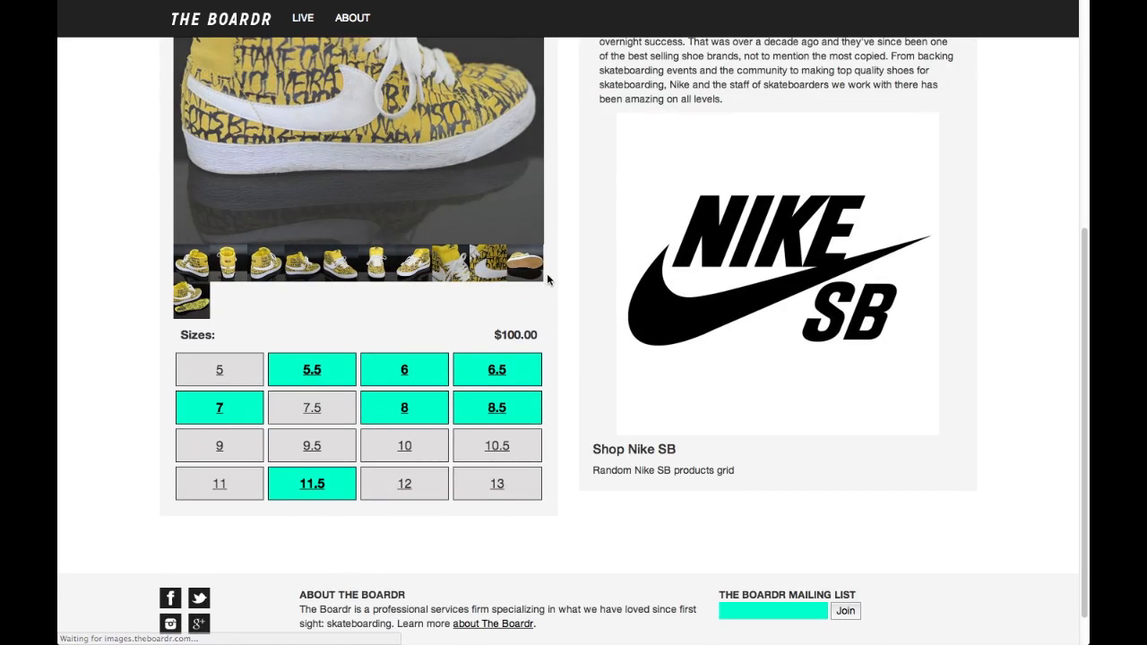
Test sizes 5.5 and 6 on the reloaded product page and examine its size grid and photos
left_click(315, 371)
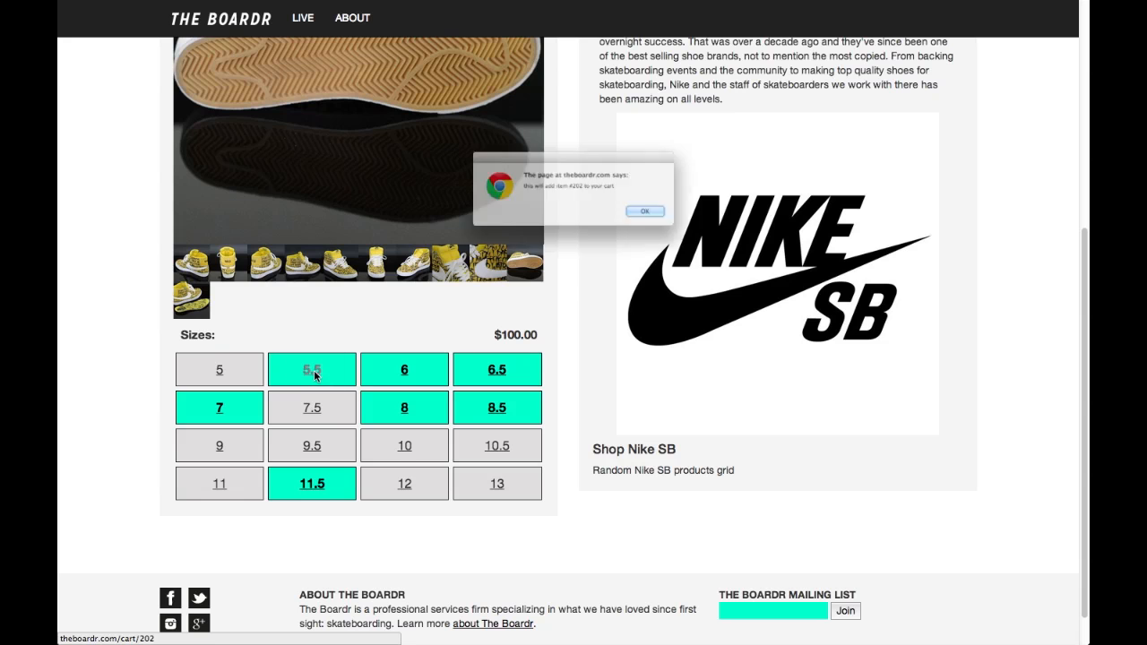
left_click(679, 224)
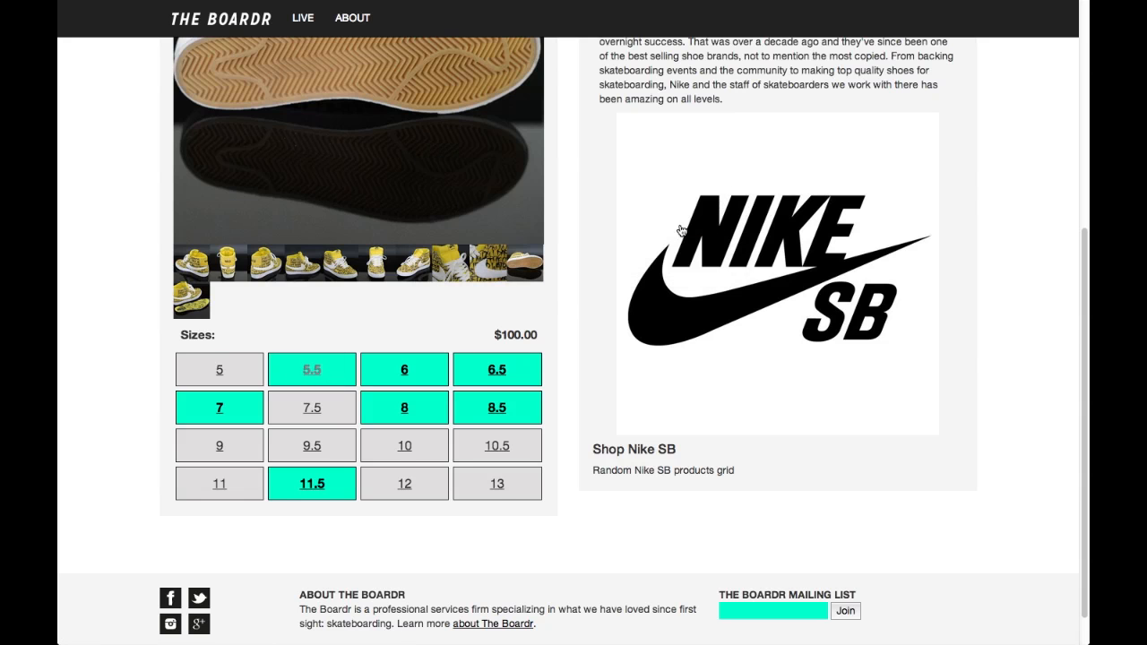
left_click(404, 375)
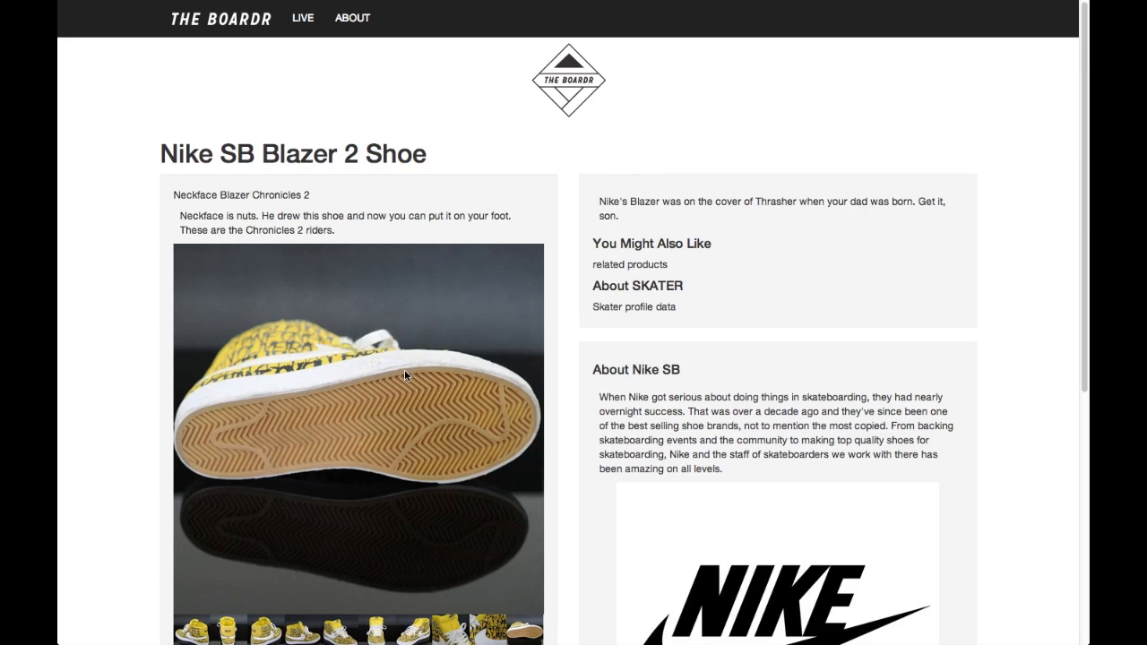
scroll(404, 375, "down", 3)
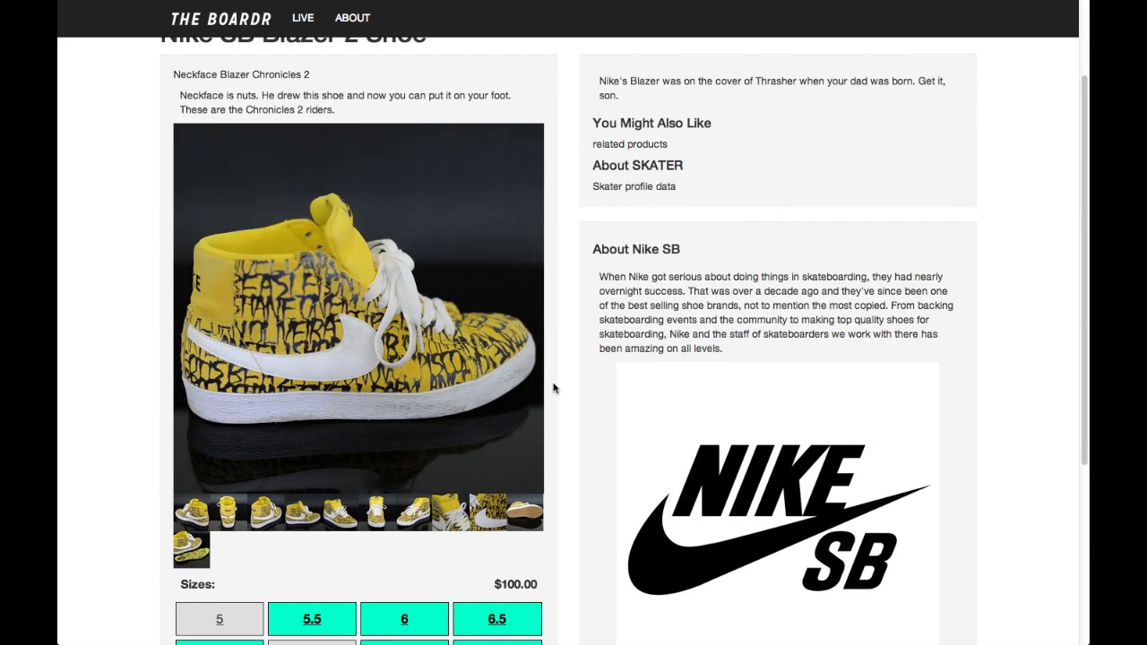
scroll(554, 388, "down", 5)
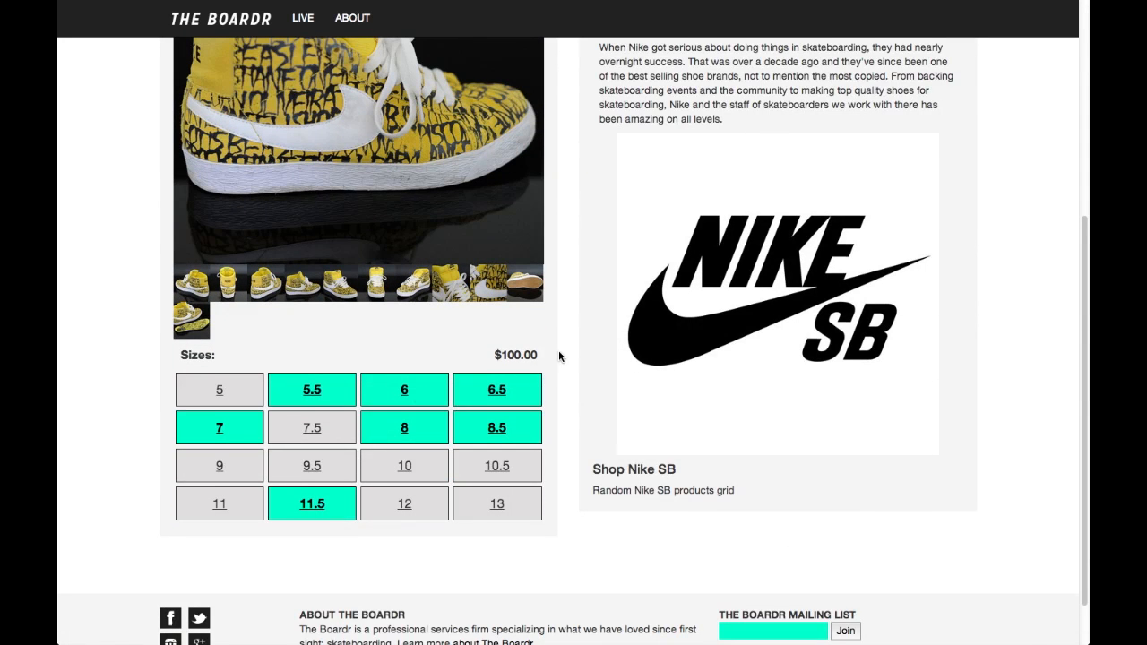
scroll(559, 351, "up", 1)
scroll(562, 349, "up", 2)
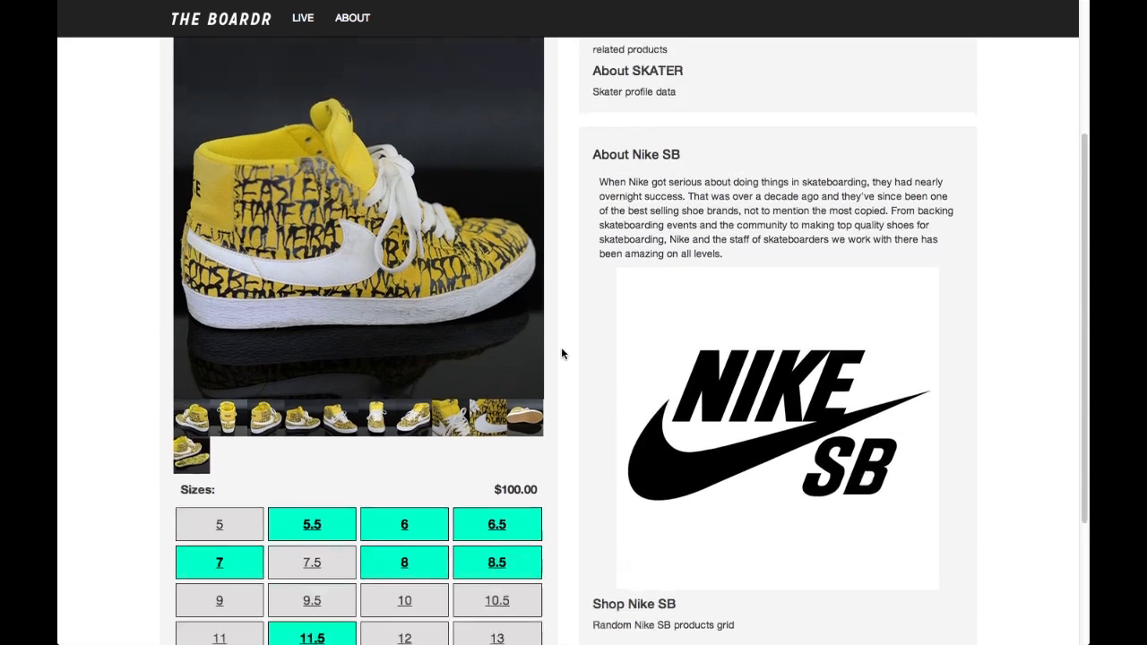
scroll(562, 353, "up", 5)
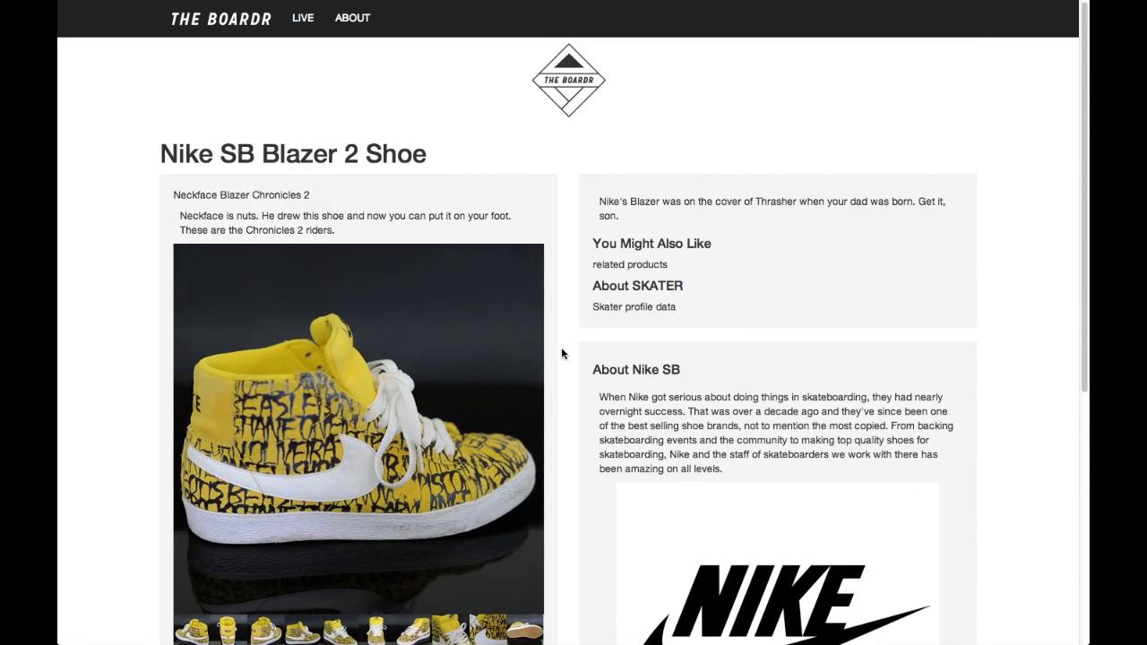